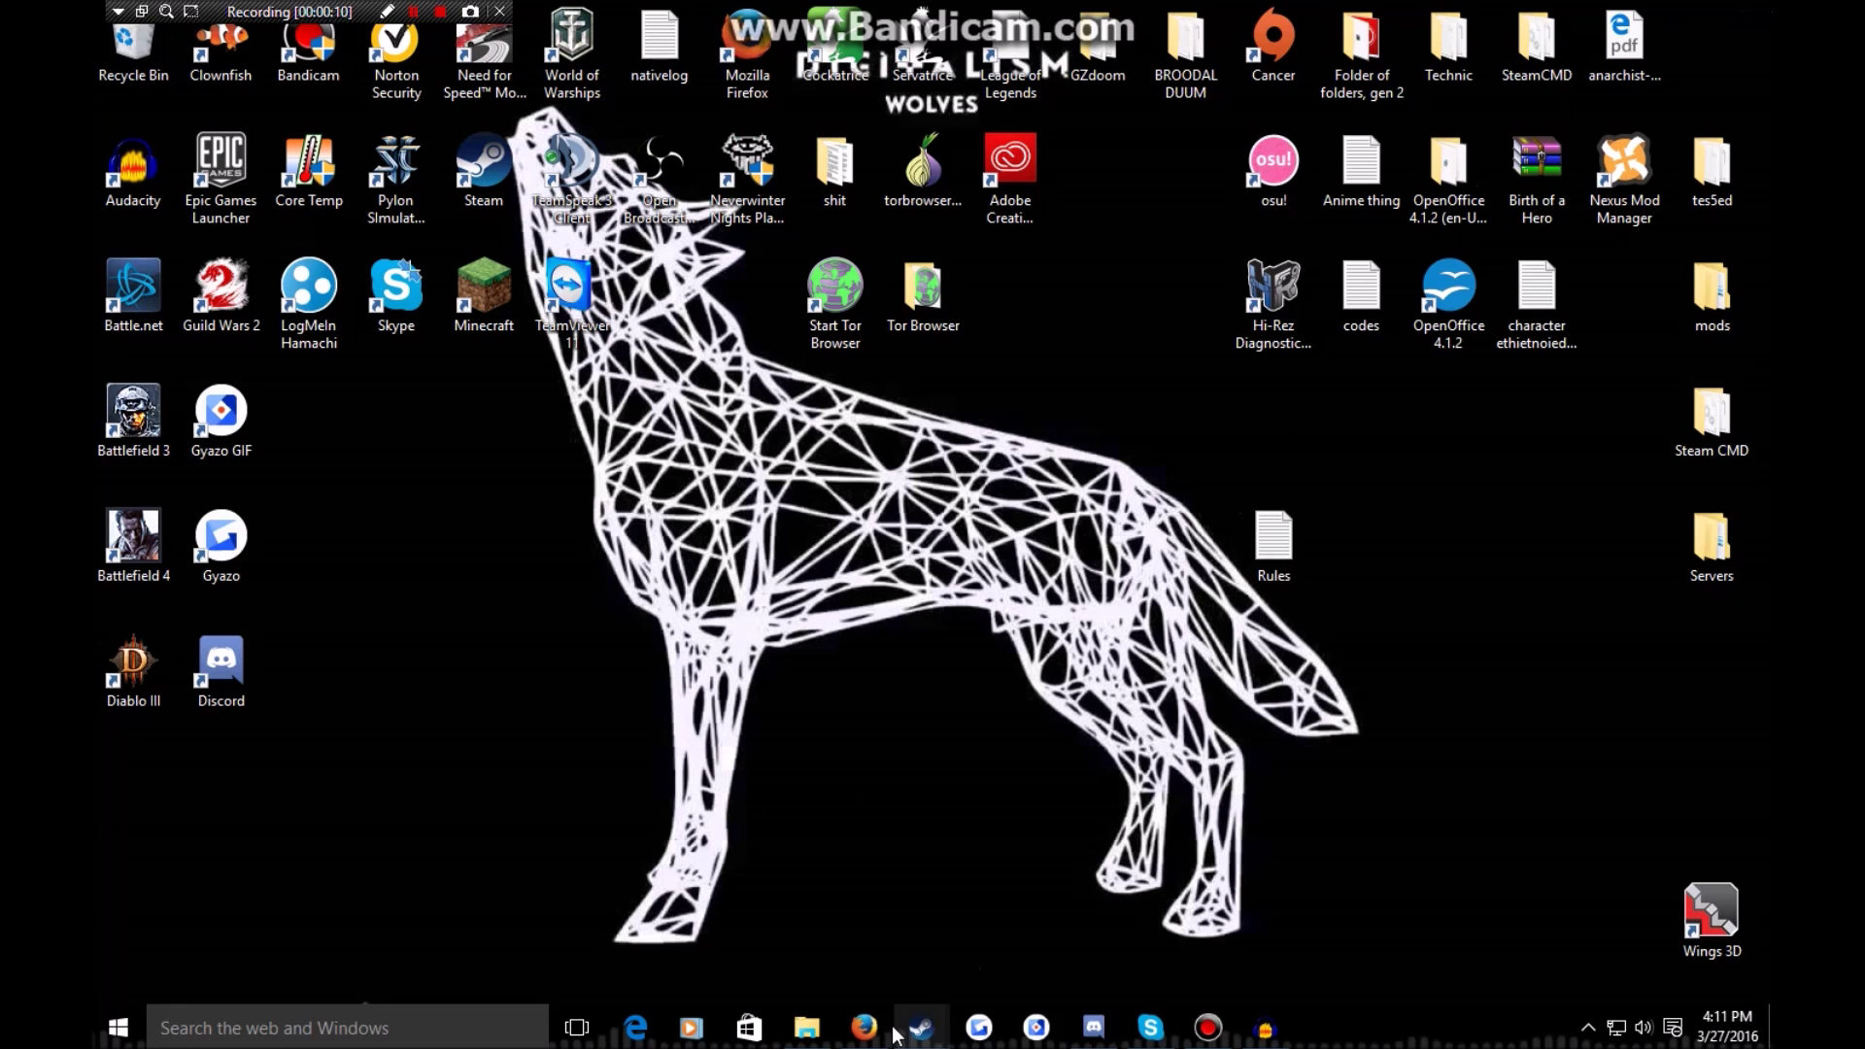
- Restore the 'how to fix payday 2| crash upon launch' video and scroll to its description
{"action": "left_click", "coordinate": [864, 1028]}
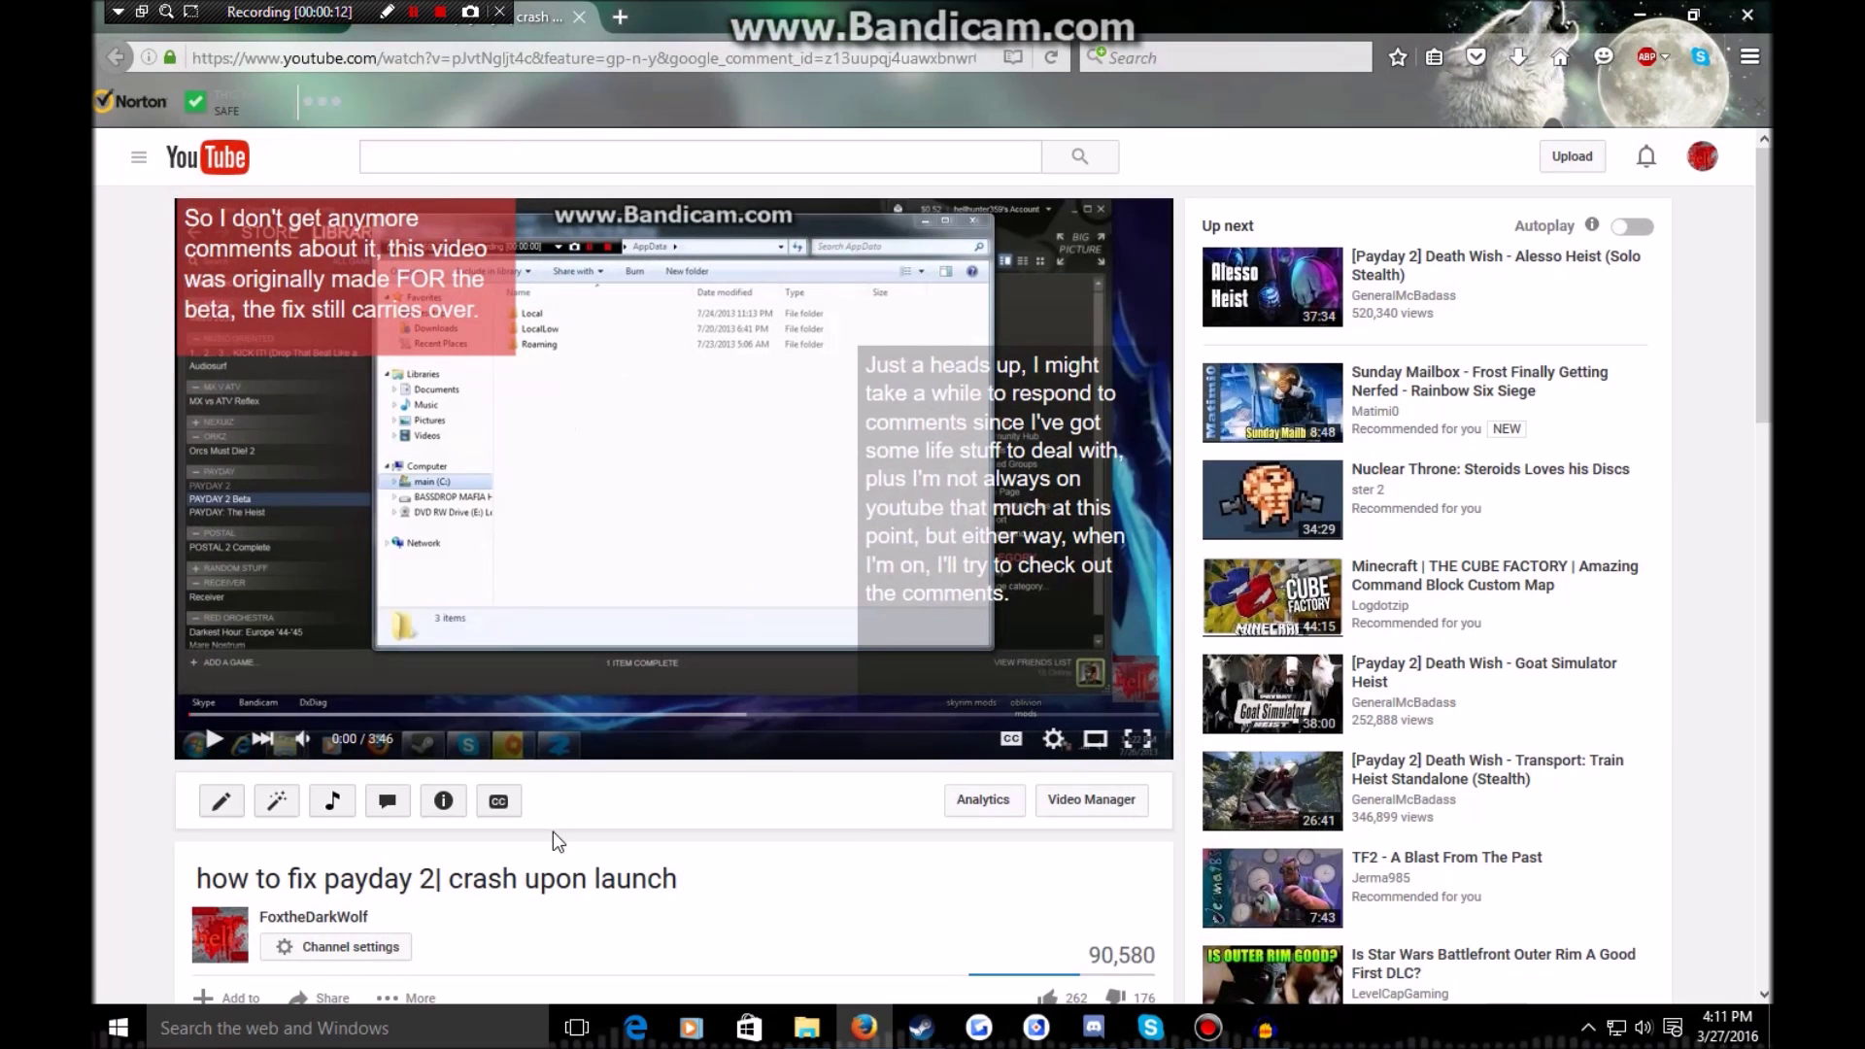
{"action": "scroll", "coordinate": [551, 831], "scroll_direction": "down", "scroll_amount": 3}
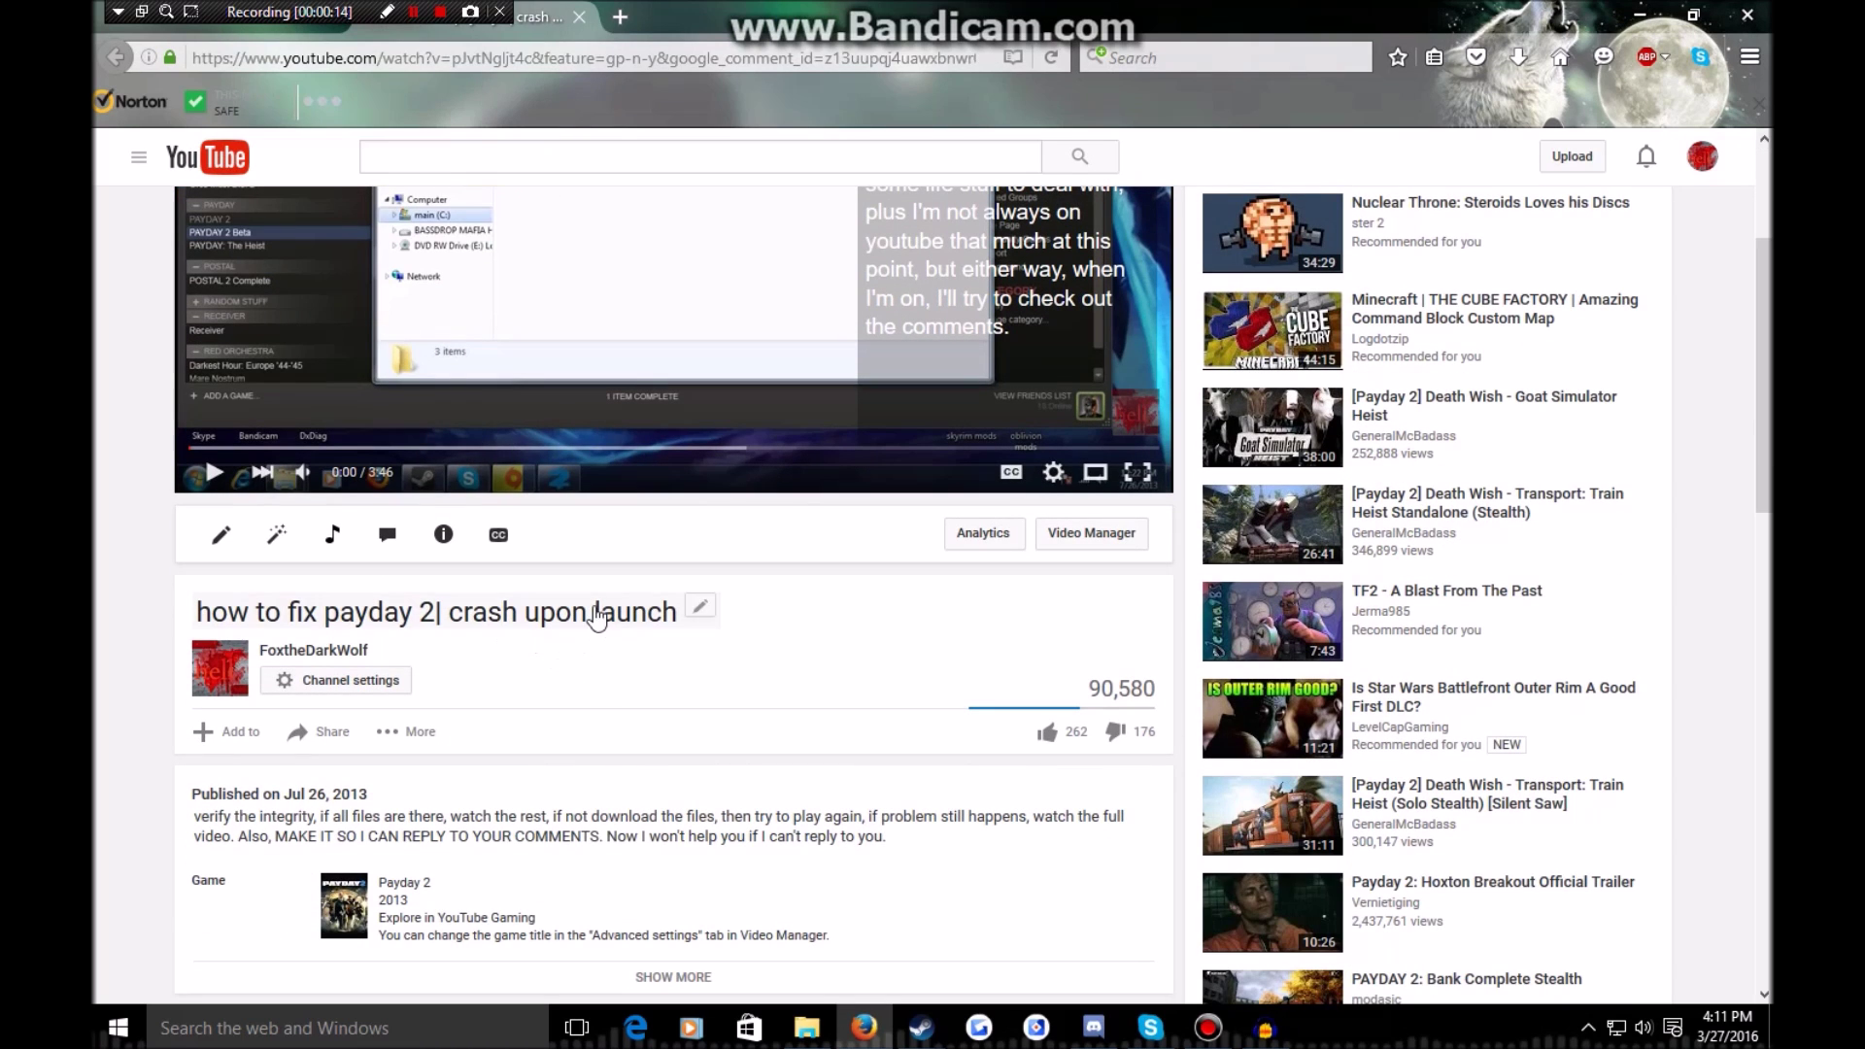
{"action": "scroll", "coordinate": [564, 643], "scroll_direction": "up", "scroll_amount": 3}
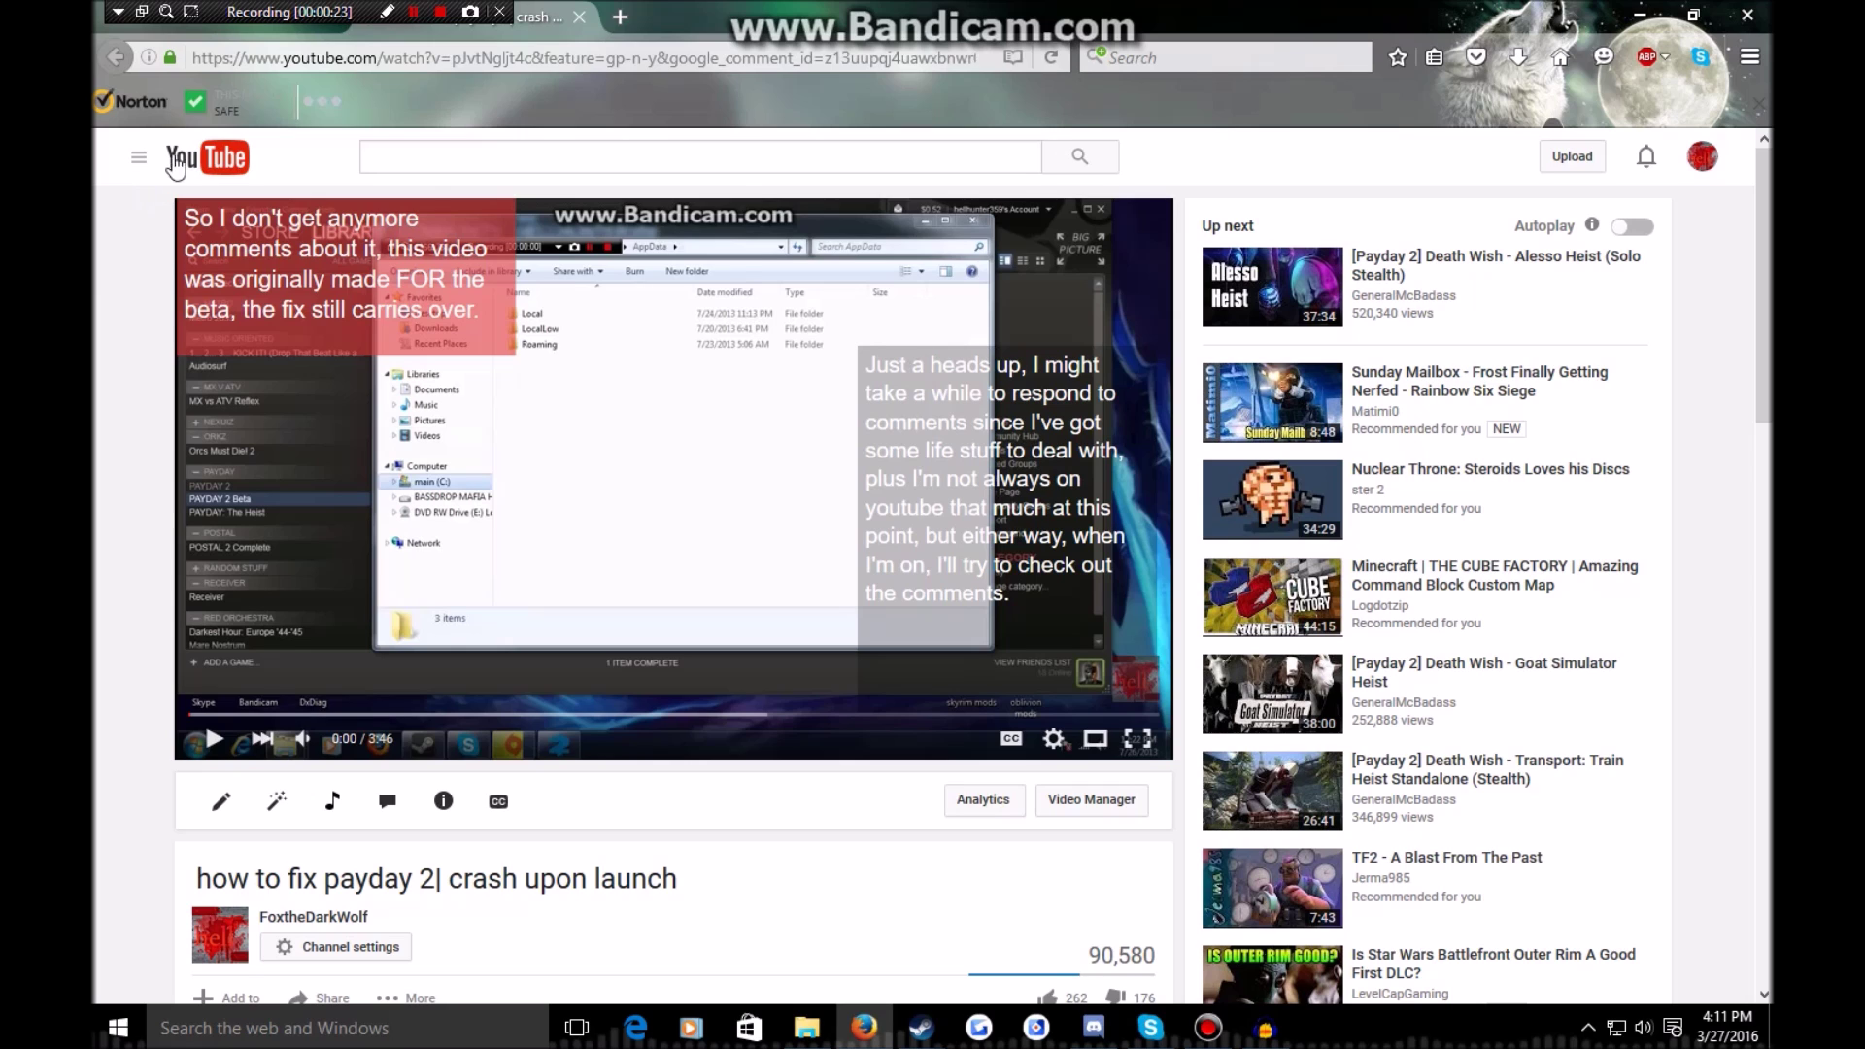
{"action": "scroll", "coordinate": [887, 720], "scroll_direction": "down", "scroll_amount": 3}
{"action": "scroll", "coordinate": [709, 597], "scroll_direction": "down", "scroll_amount": 1}
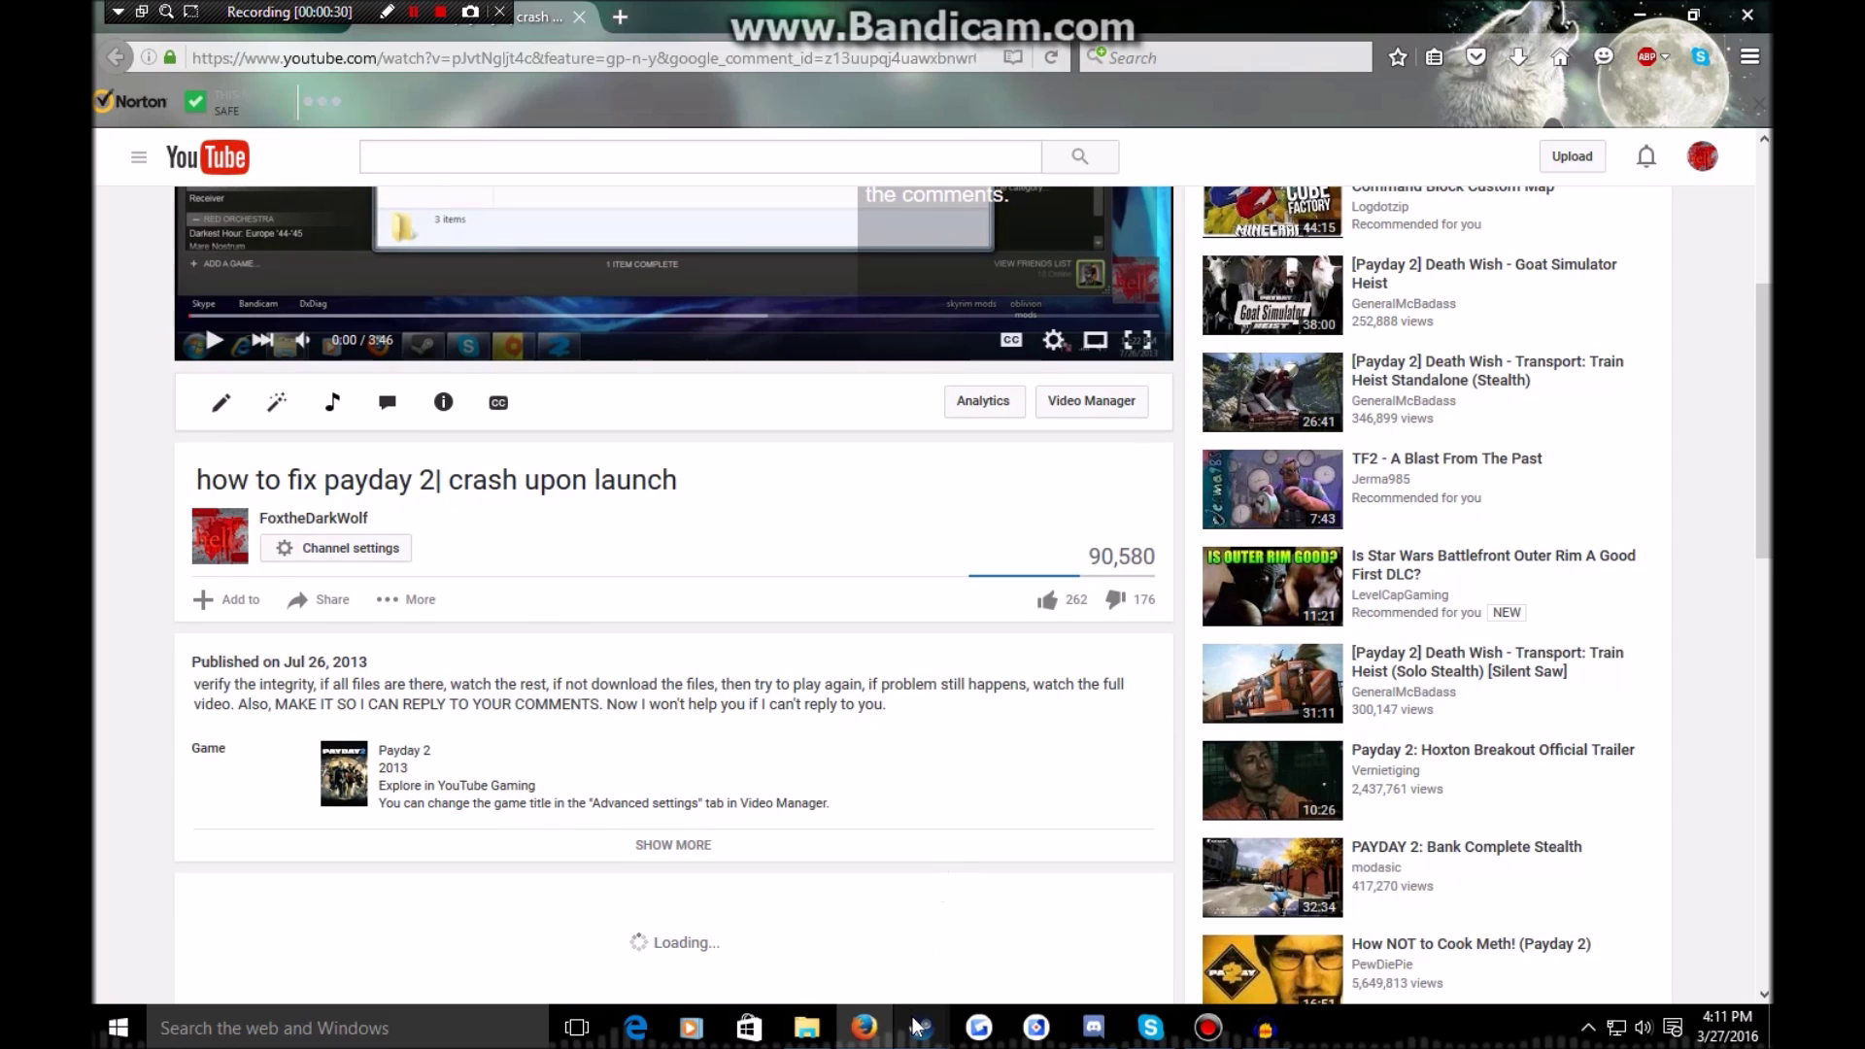
- Bring the Steam library forward and select PAYDAY 2 in the game list
{"action": "mouse_move", "coordinate": [920, 1027]}
{"action": "left_click", "coordinate": [1003, 941]}
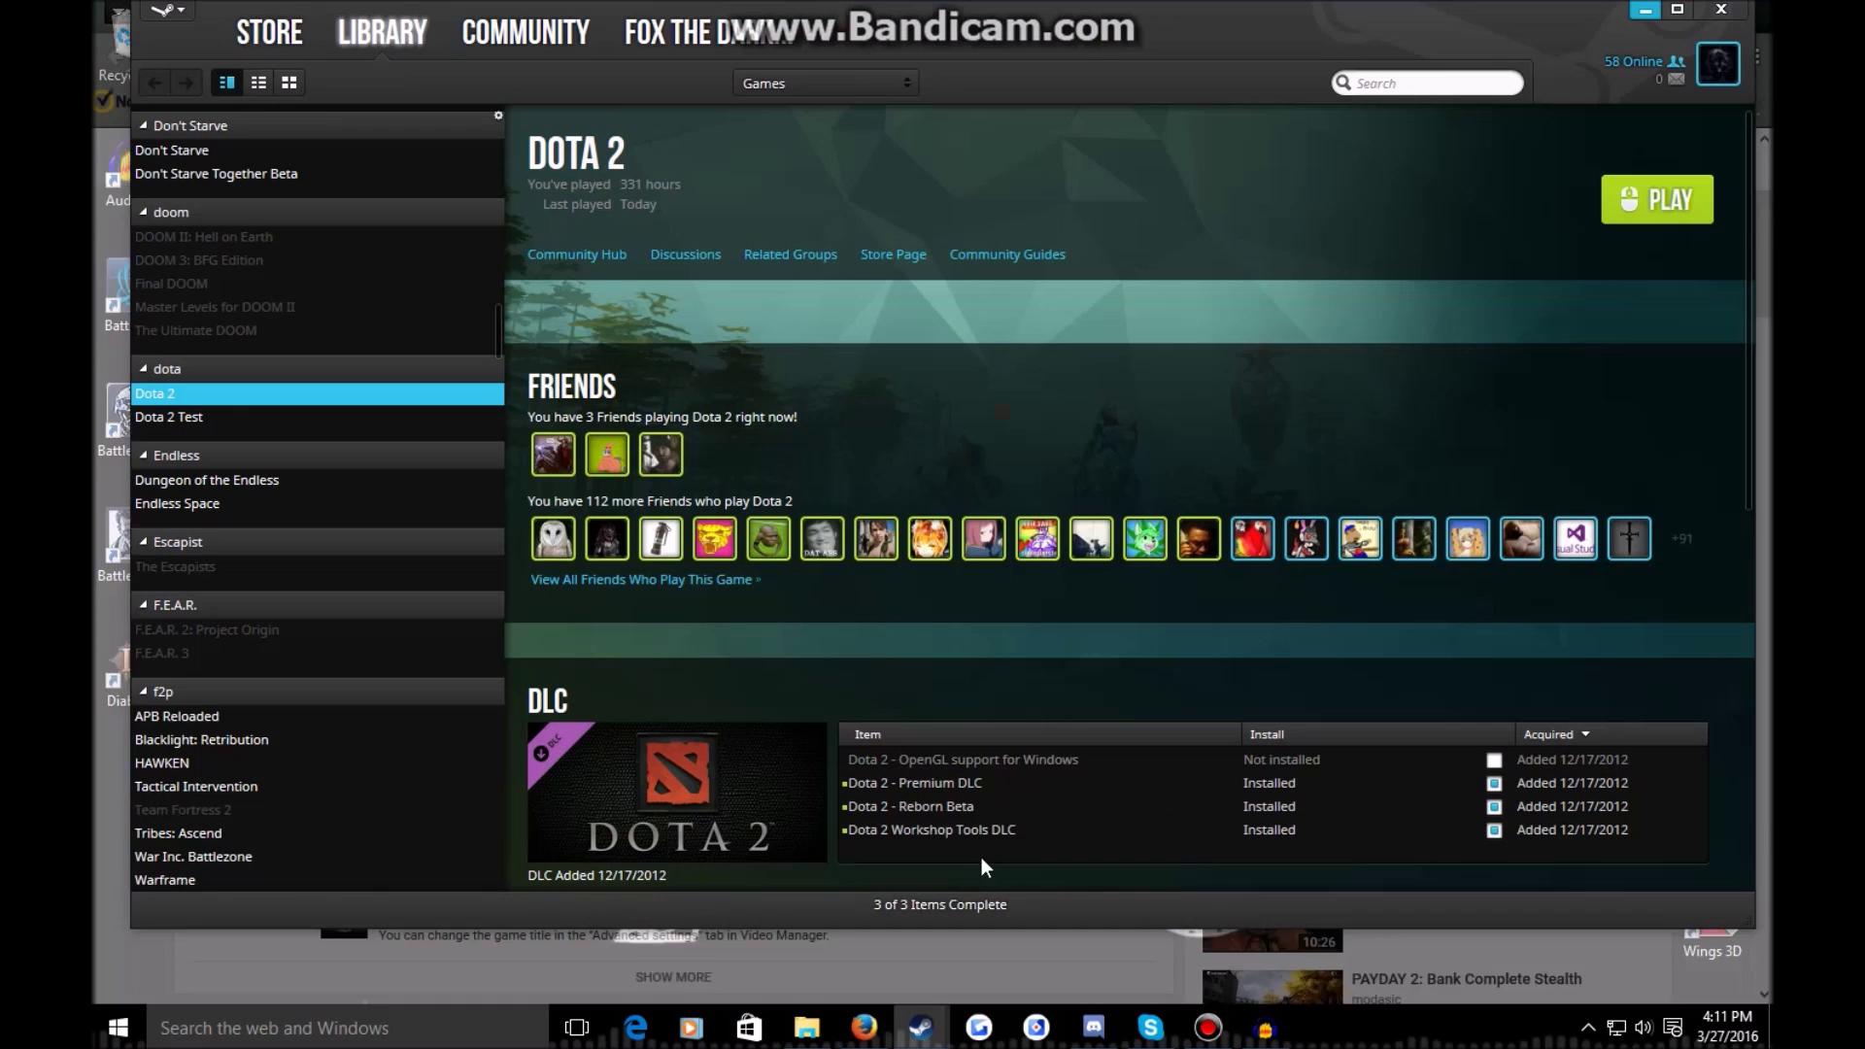
{"action": "scroll", "coordinate": [406, 352], "scroll_direction": "down", "scroll_amount": 15}
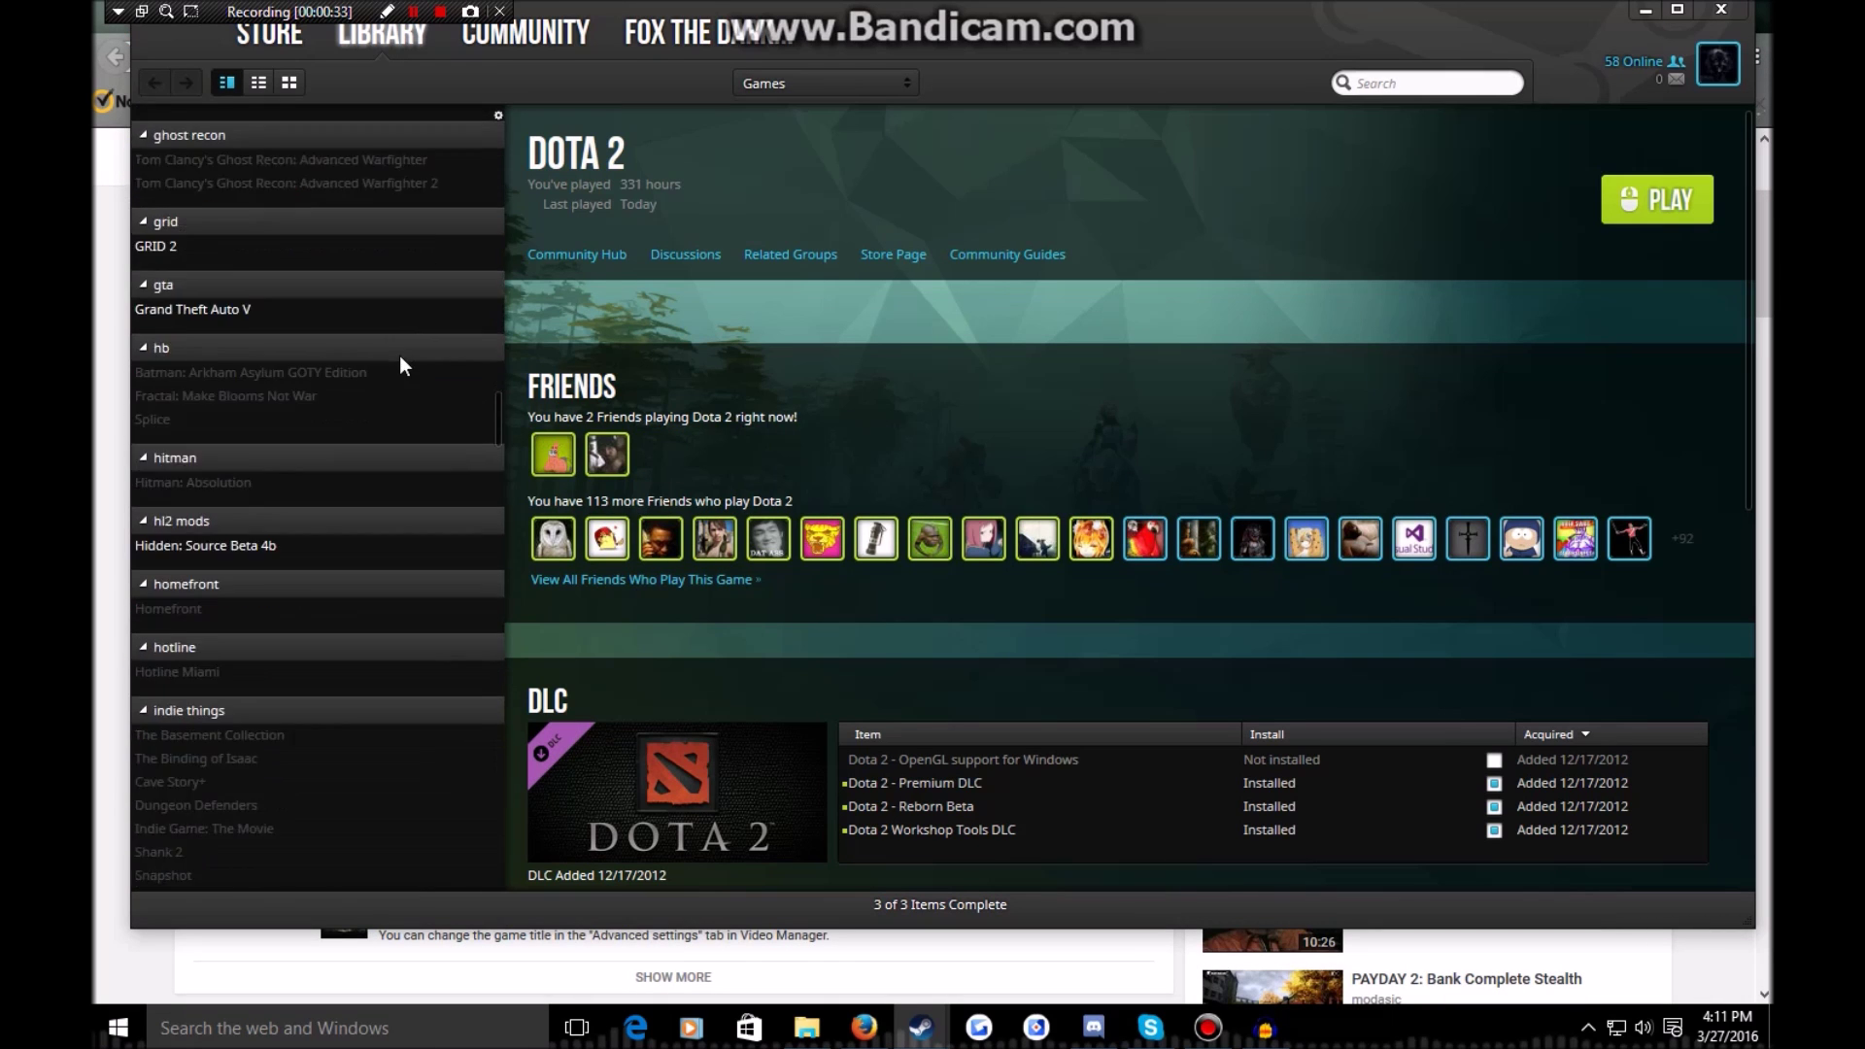
{"action": "scroll", "coordinate": [361, 414], "scroll_direction": "down", "scroll_amount": 15}
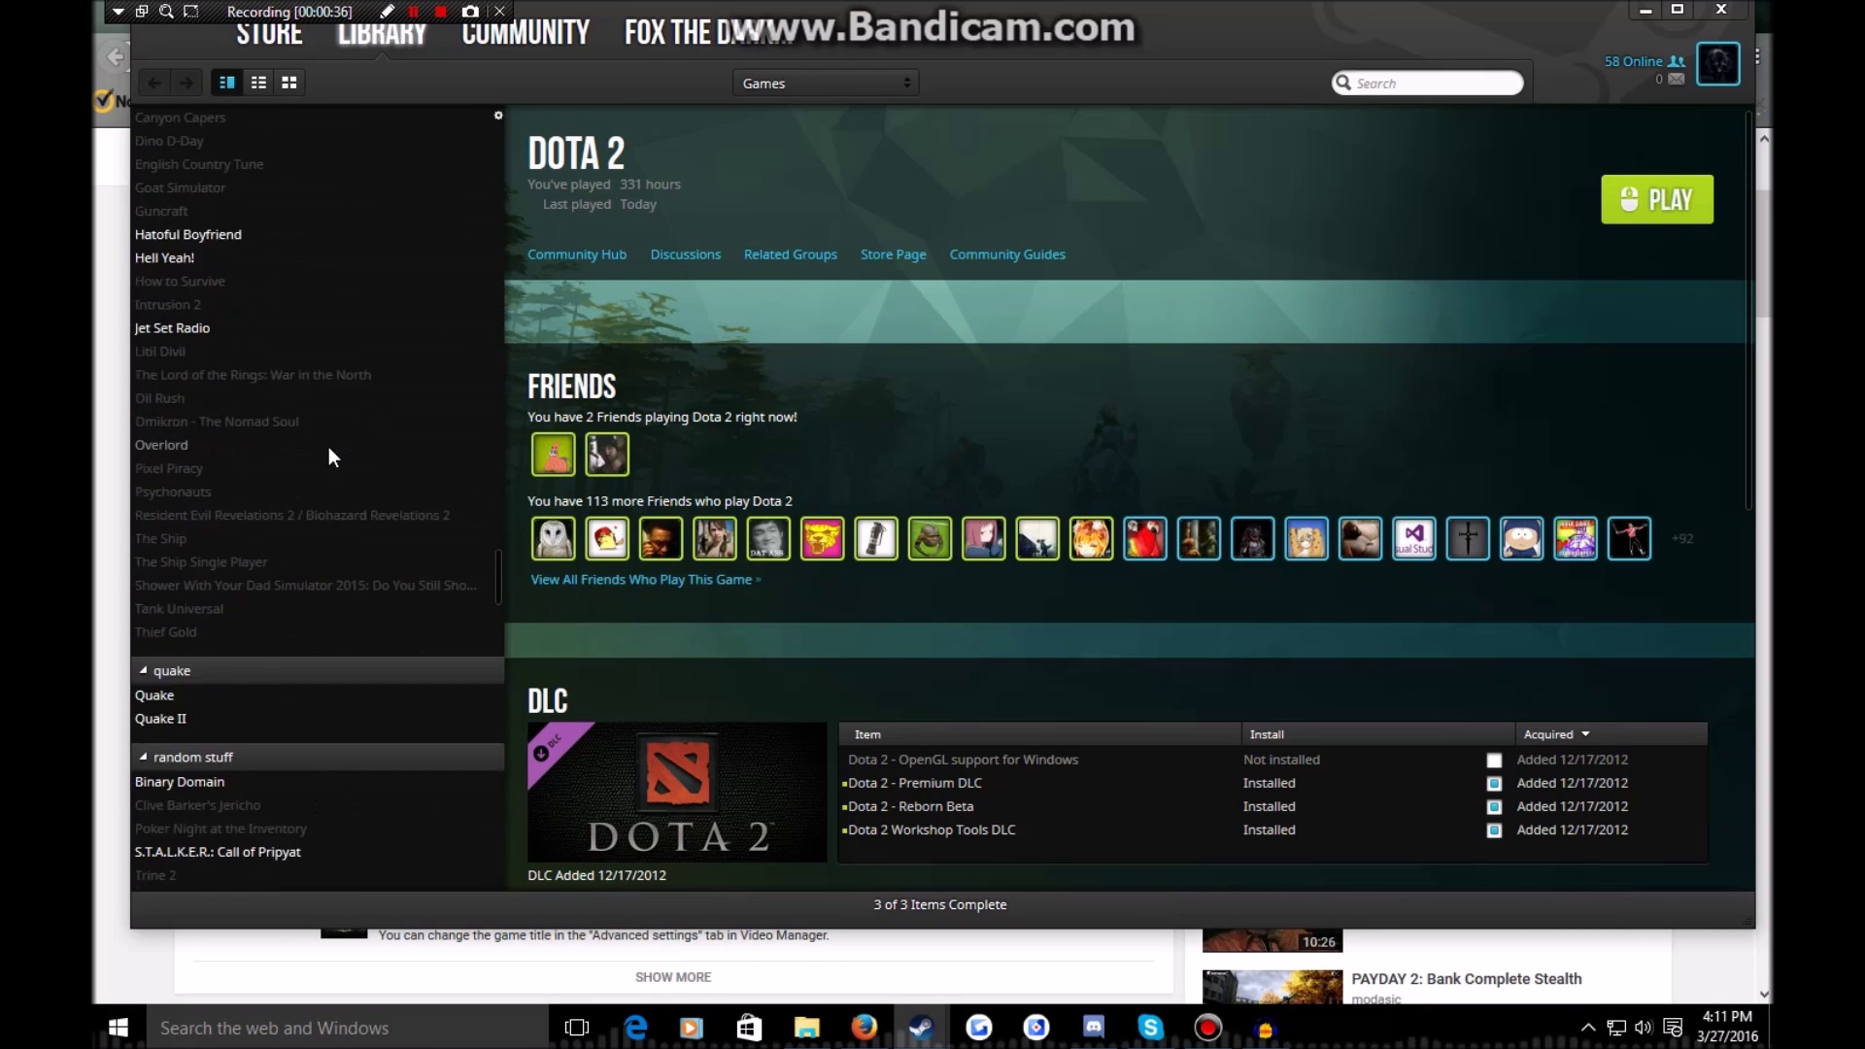
{"action": "scroll", "coordinate": [321, 453], "scroll_direction": "down", "scroll_amount": 15}
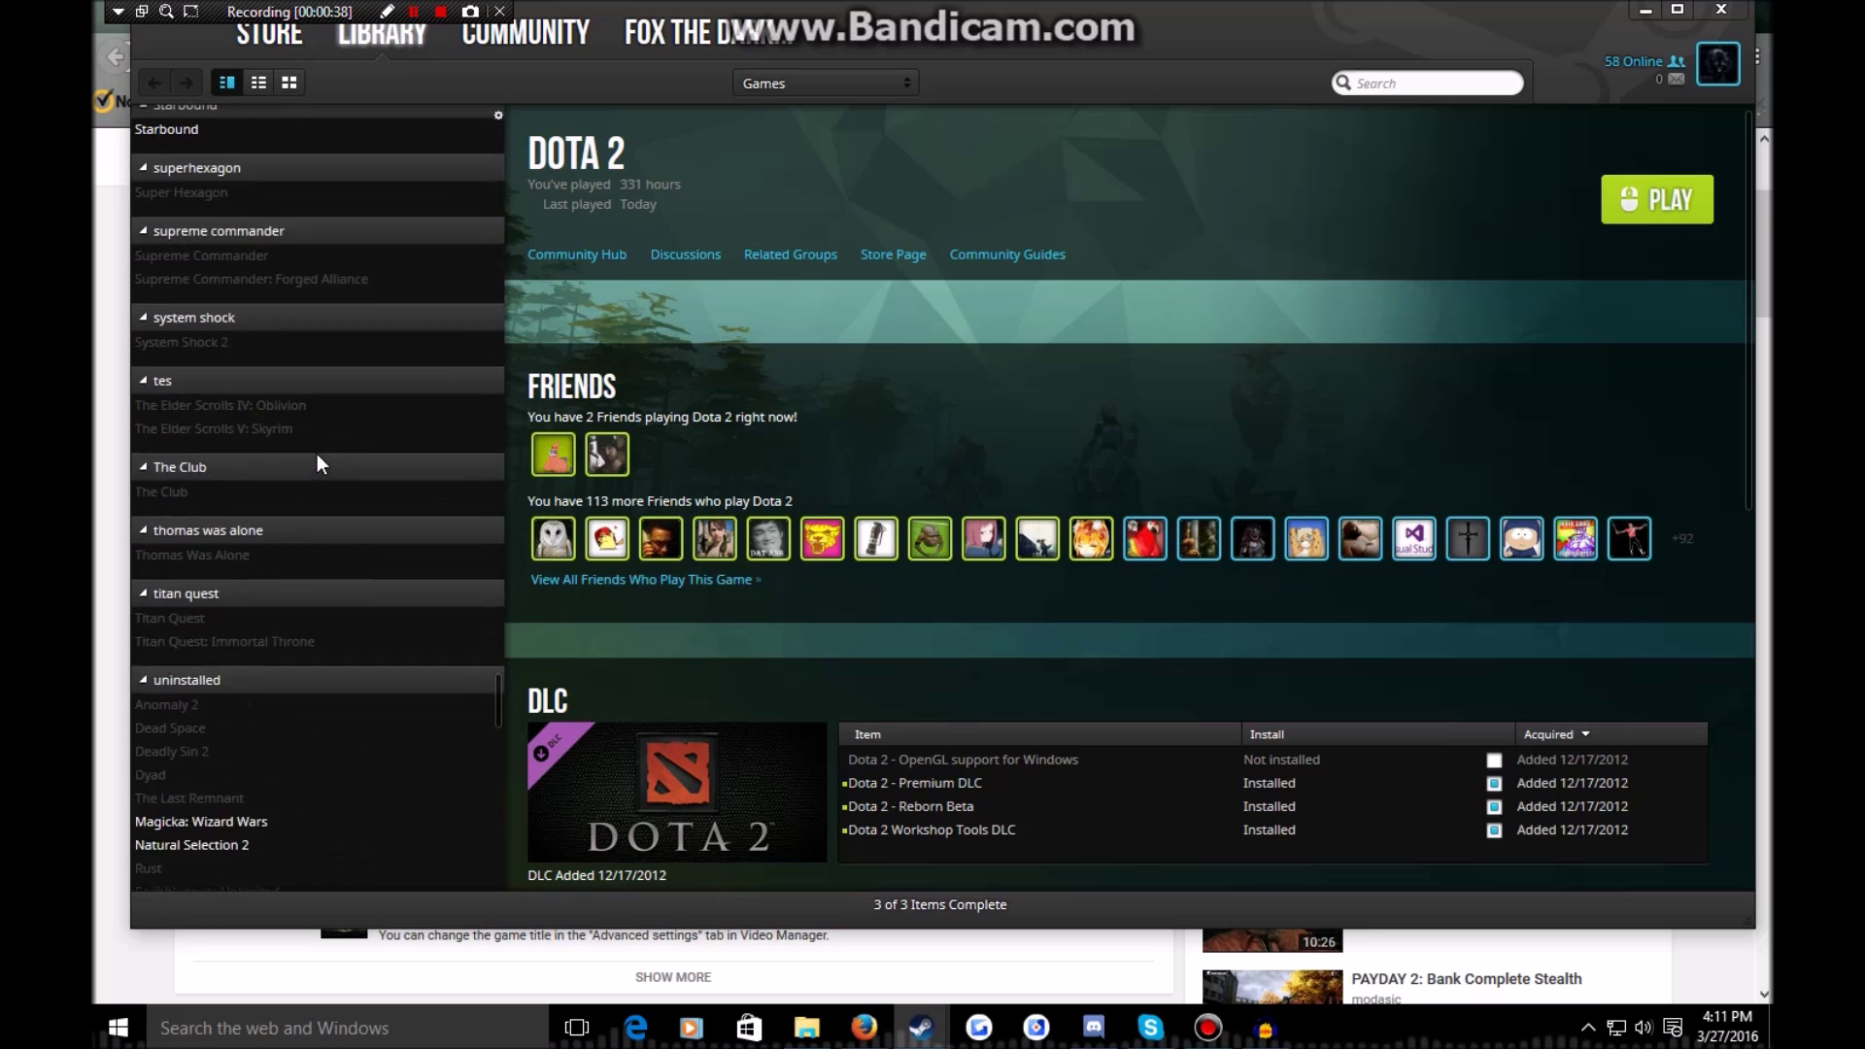
{"action": "scroll", "coordinate": [317, 453], "scroll_direction": "down", "scroll_amount": 5}
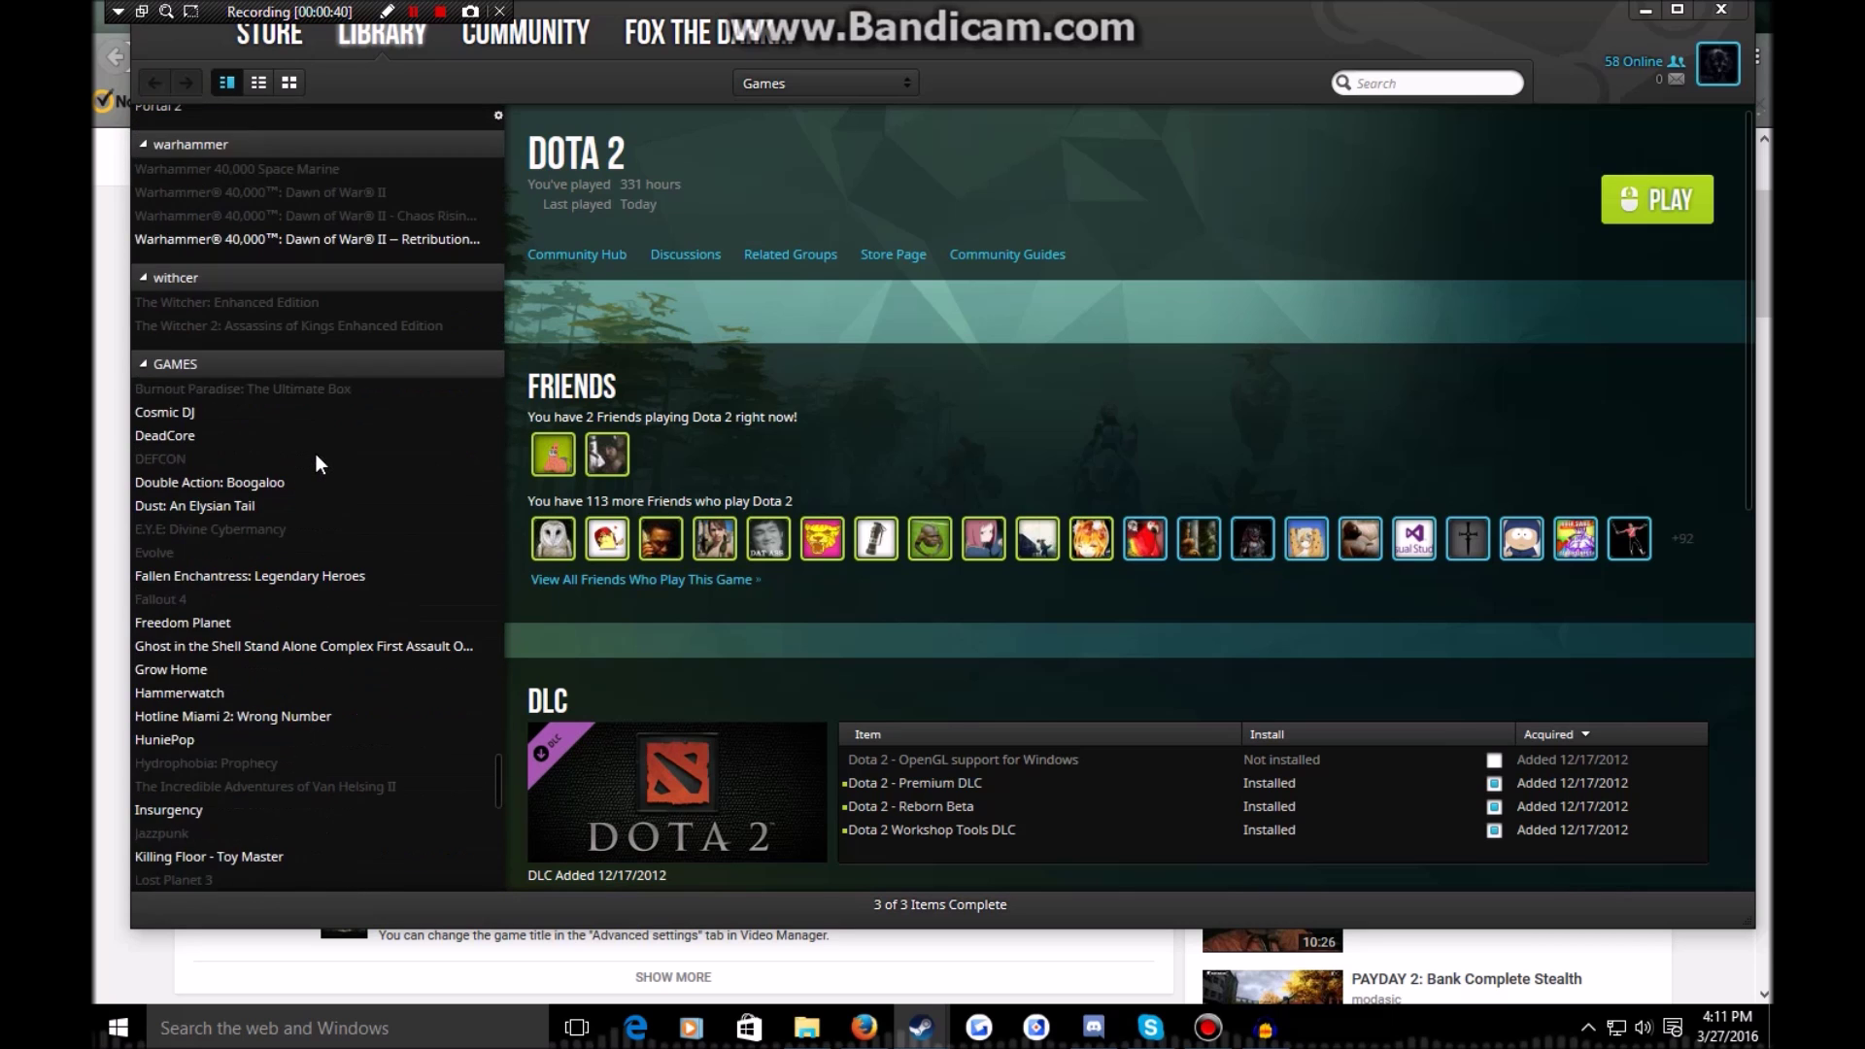
{"action": "scroll", "coordinate": [316, 452], "scroll_direction": "up", "scroll_amount": 10}
{"action": "scroll", "coordinate": [317, 453], "scroll_direction": "up", "scroll_amount": 10}
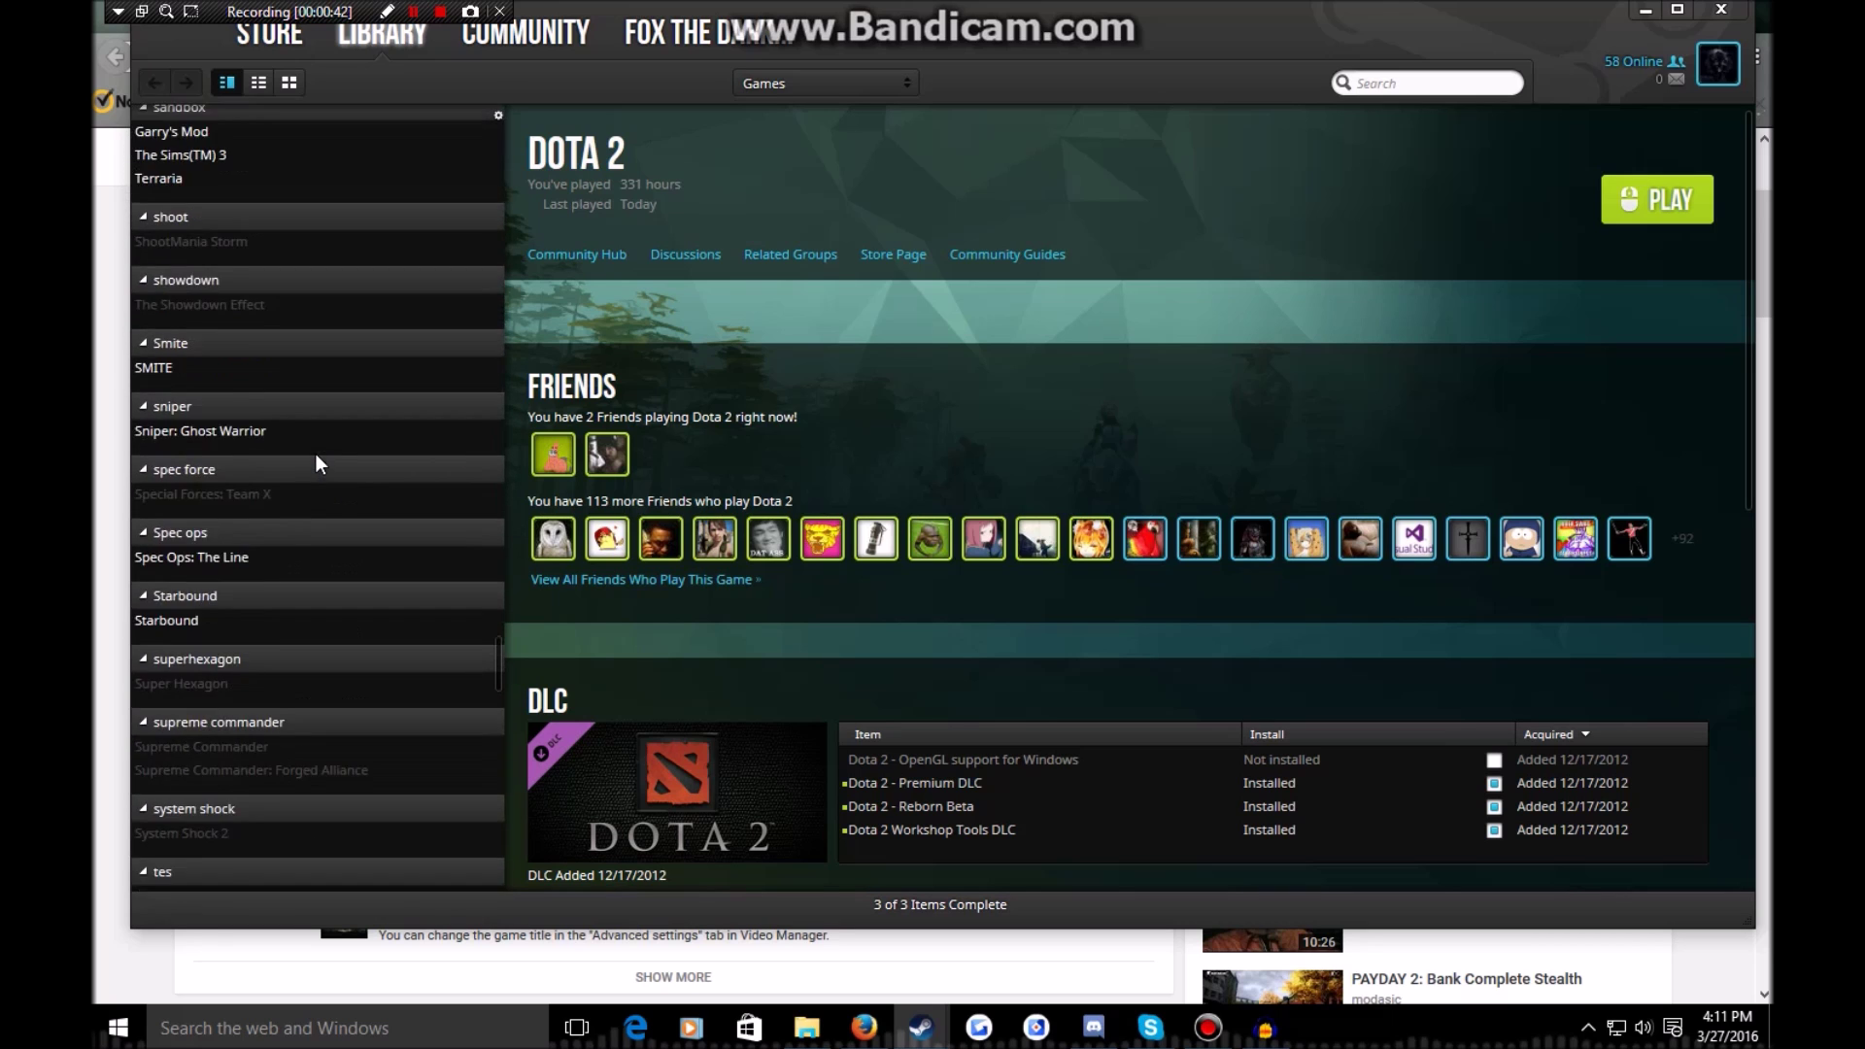
{"action": "scroll", "coordinate": [317, 453], "scroll_direction": "up", "scroll_amount": 7}
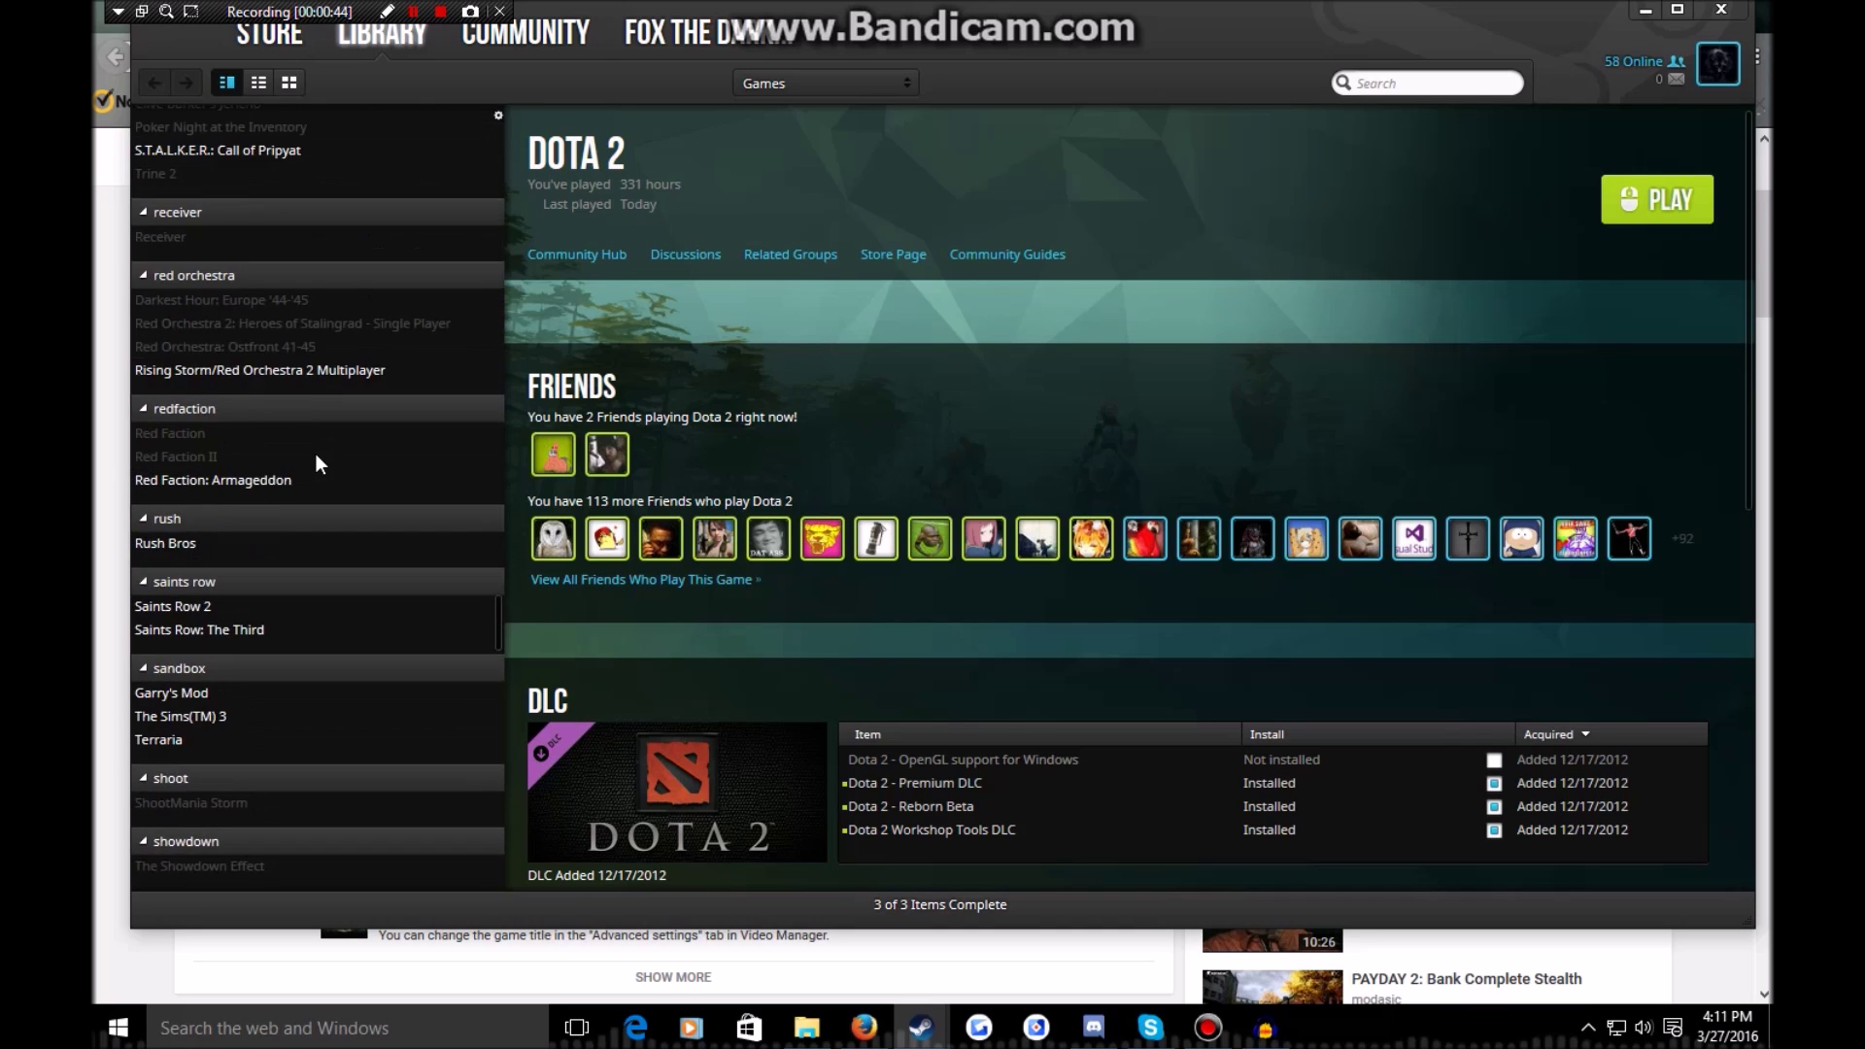
{"action": "scroll", "coordinate": [317, 453], "scroll_direction": "up", "scroll_amount": 8}
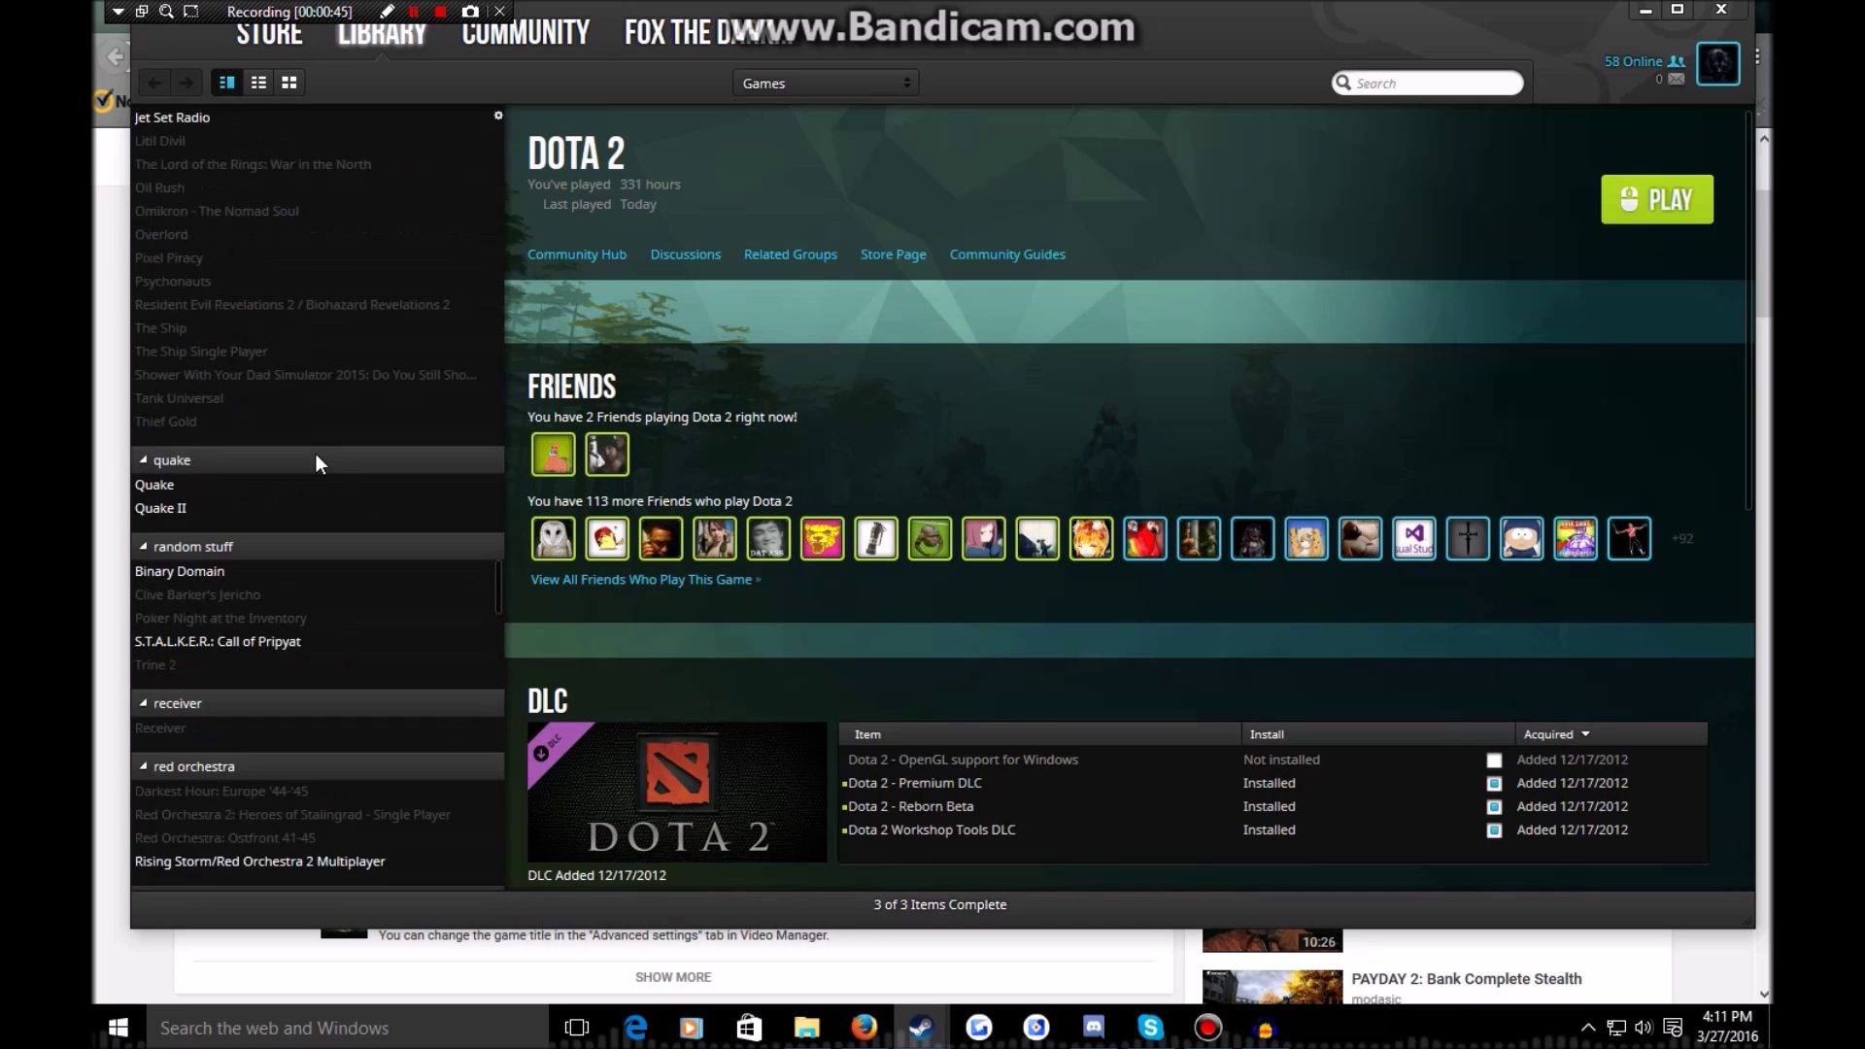
{"action": "scroll", "coordinate": [315, 463], "scroll_direction": "up", "scroll_amount": 2}
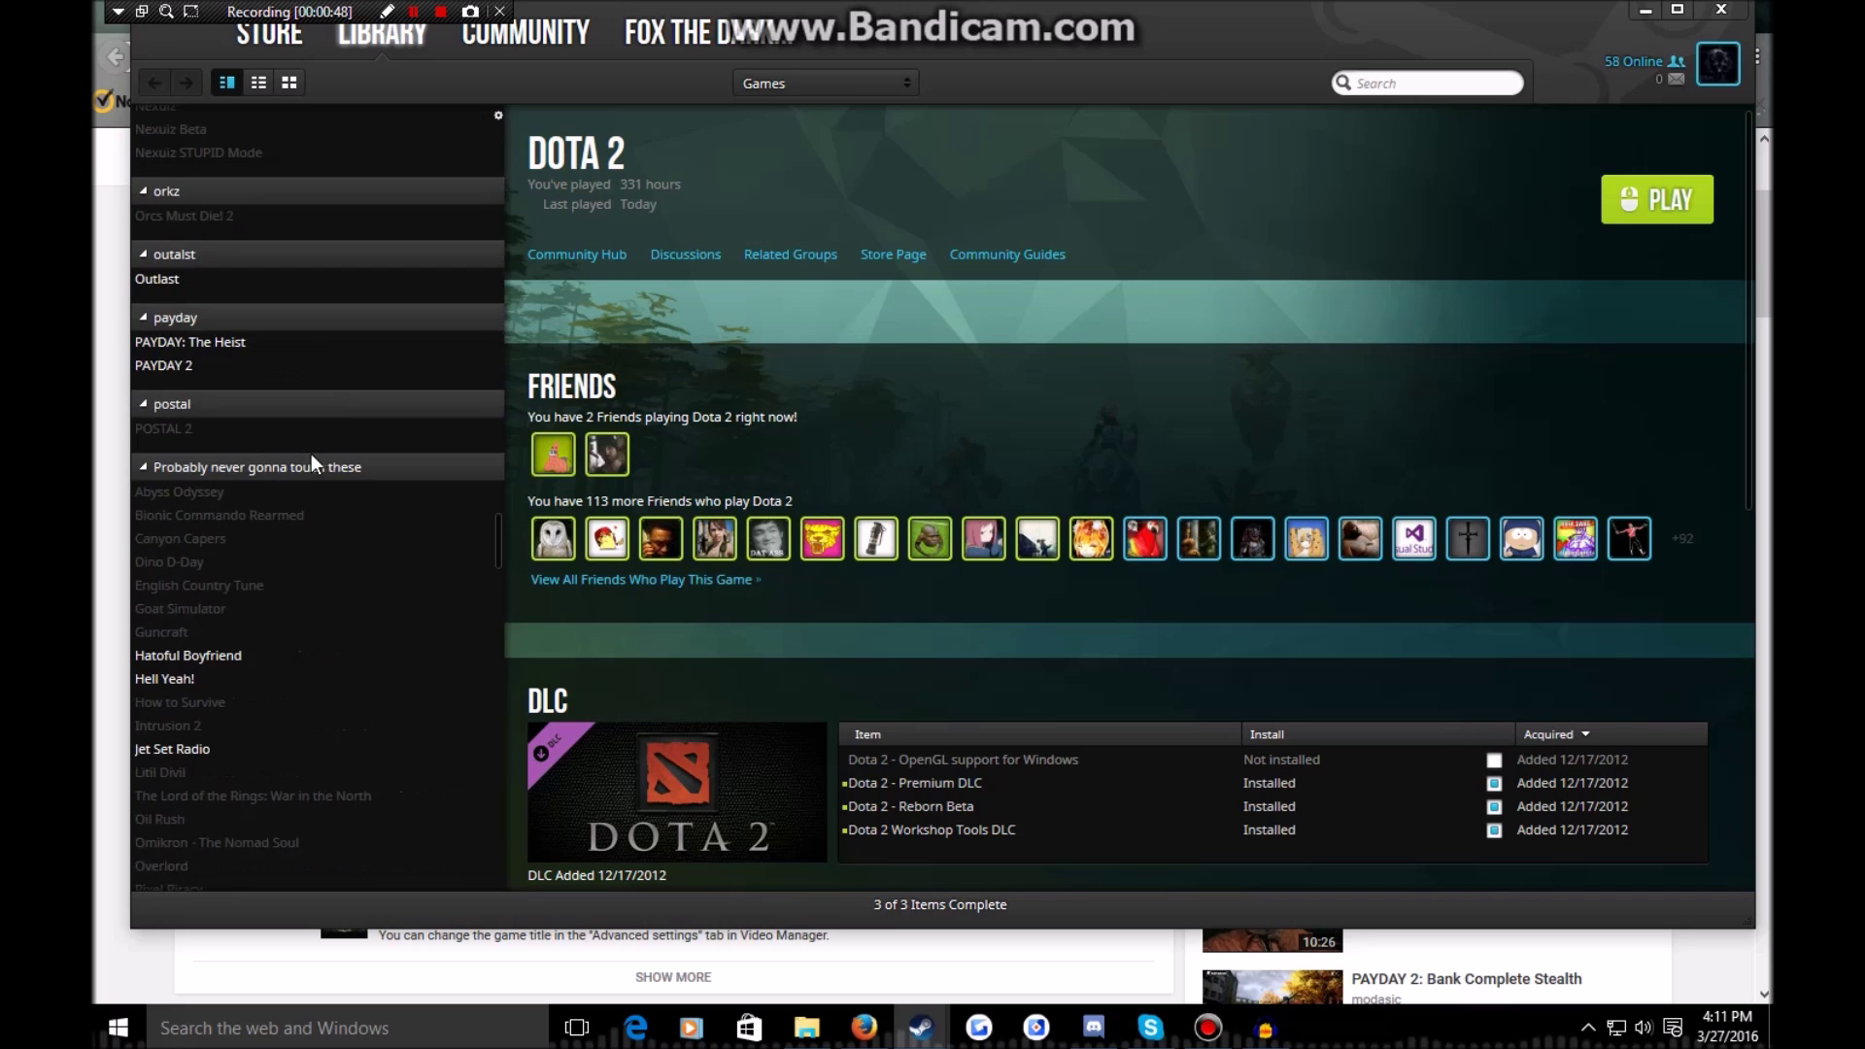
{"action": "left_click", "coordinate": [201, 363]}
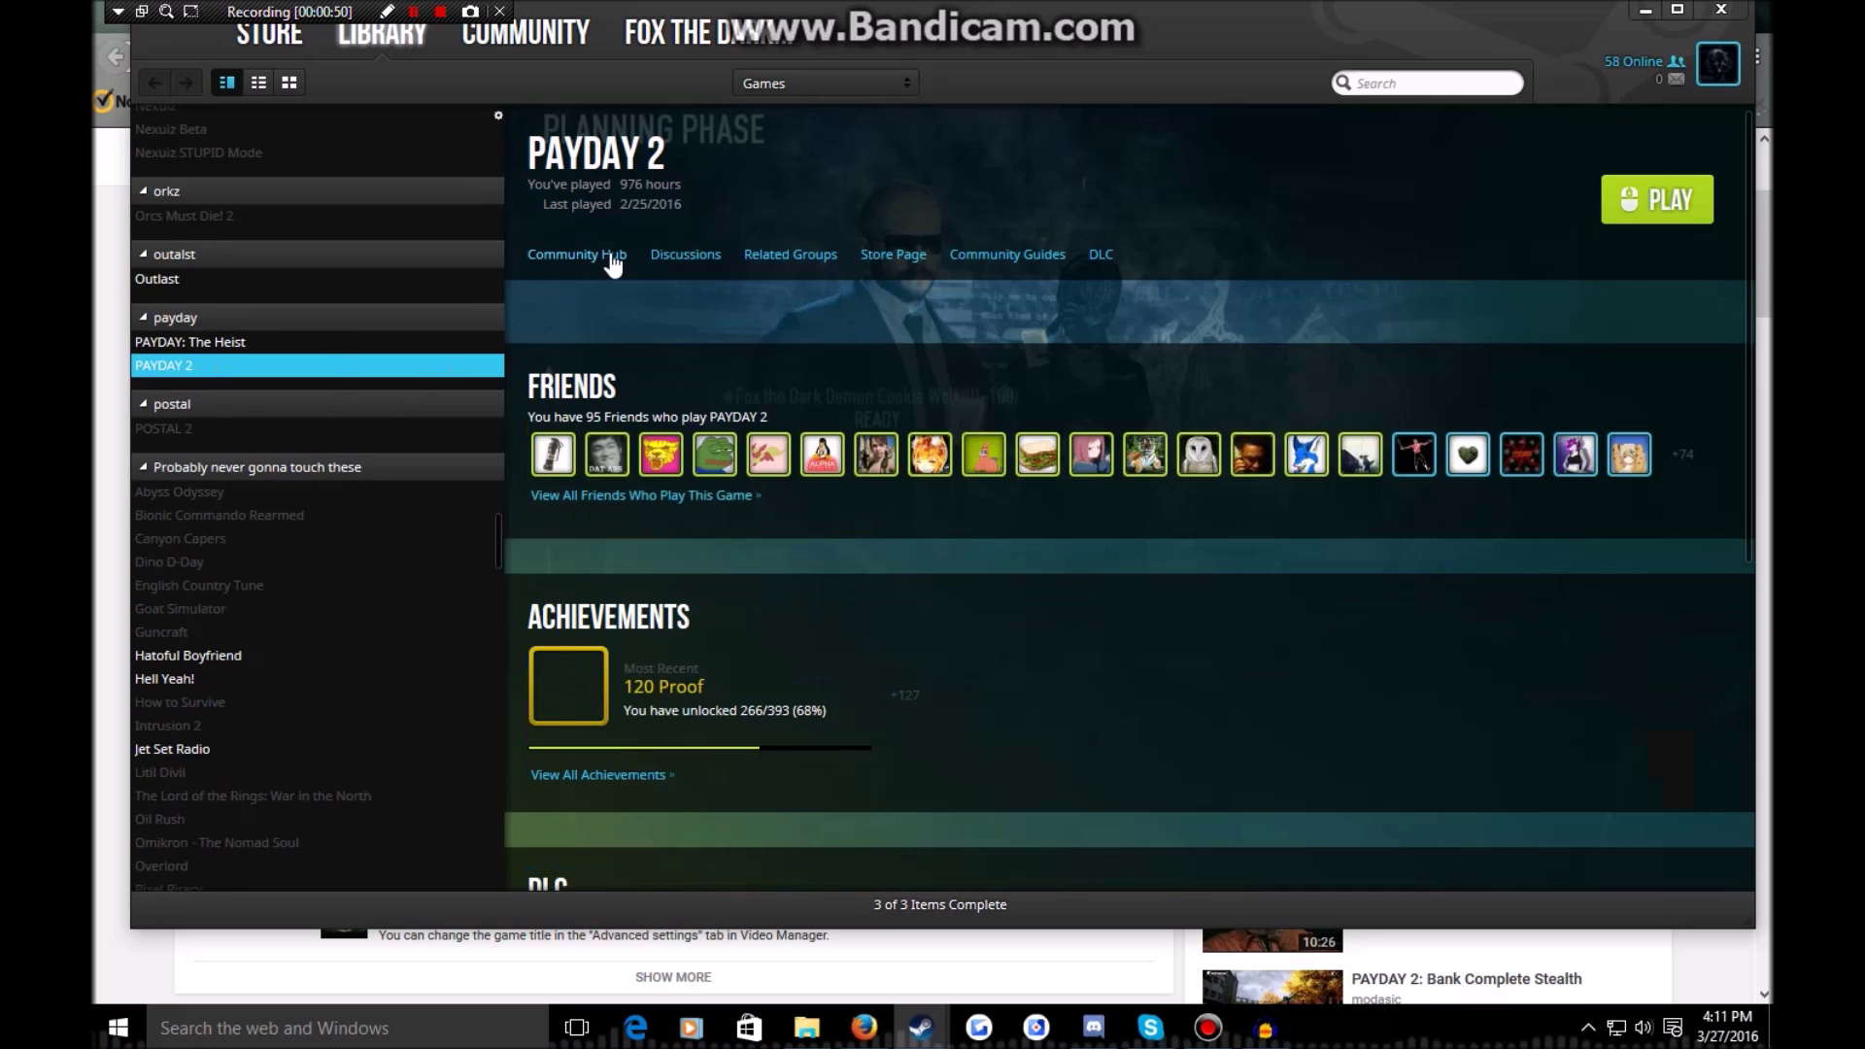
{"action": "right_click", "coordinate": [294, 371]}
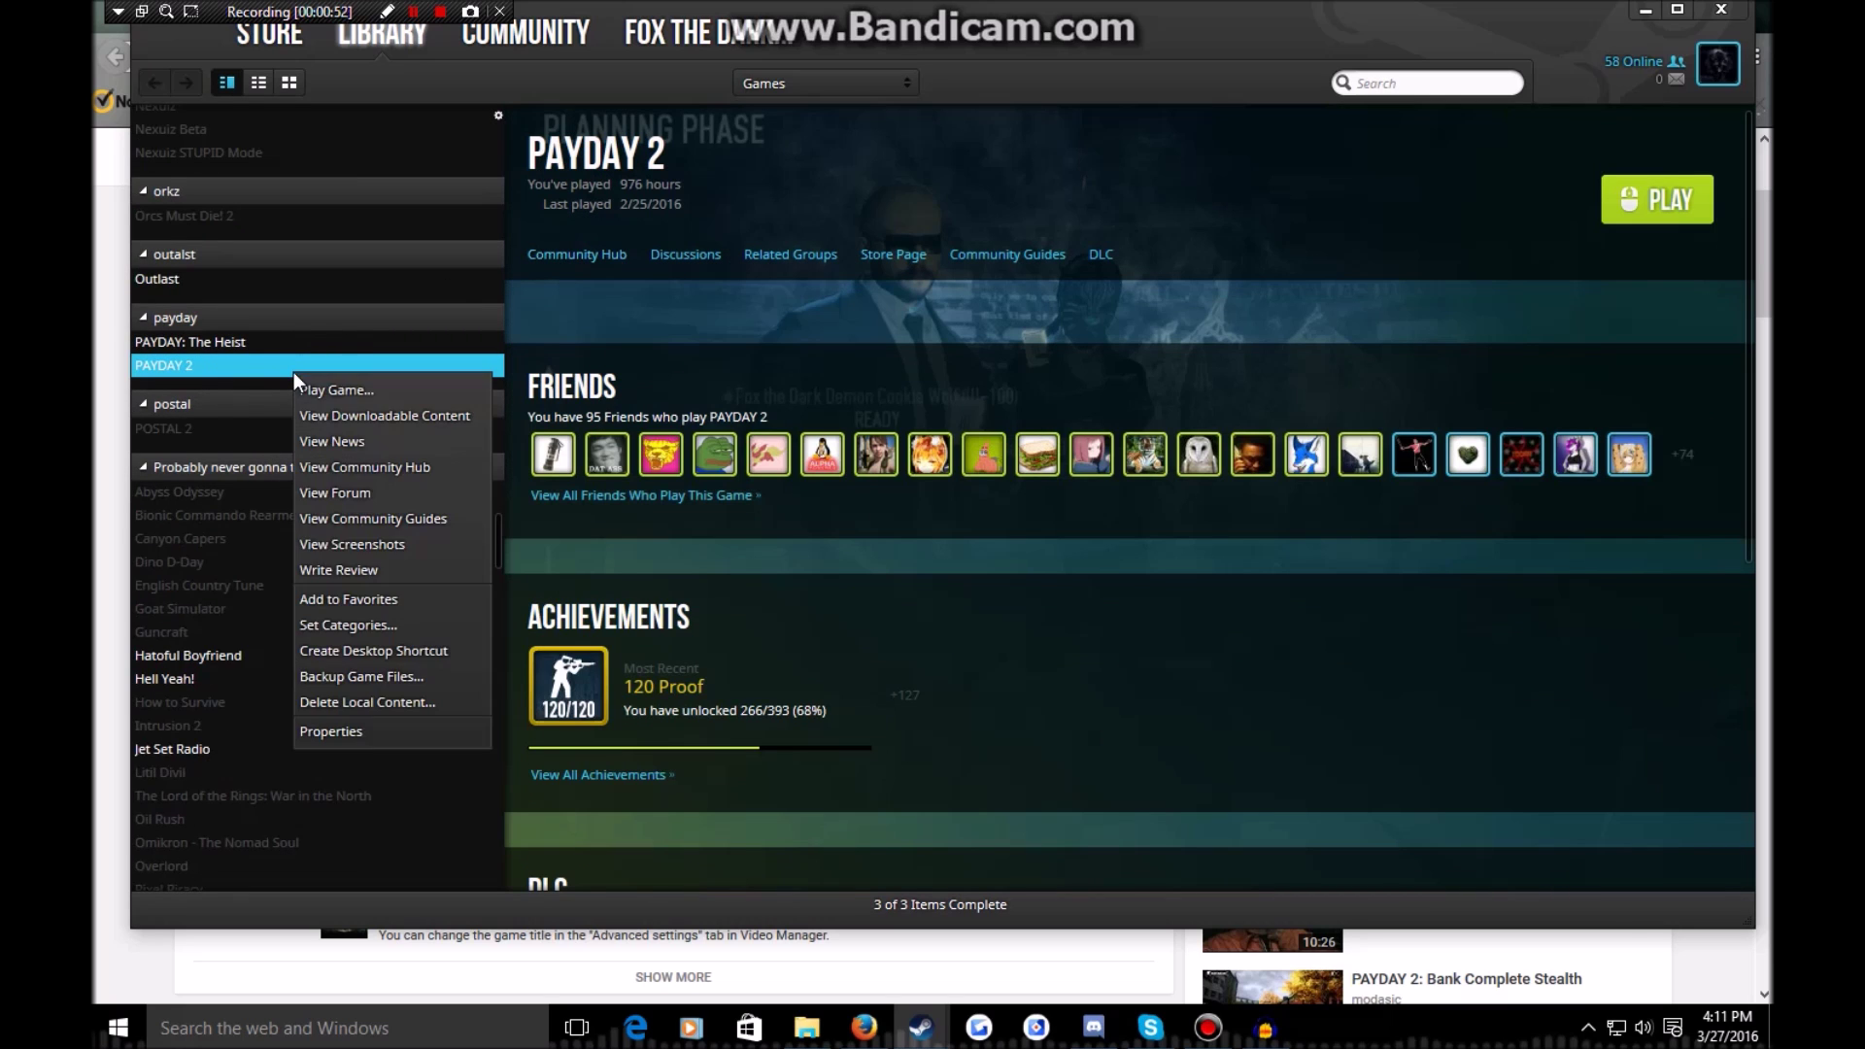
- View PAYDAY 2's Local files properties (29035 MB) and briefly browse its install folder
{"action": "left_click", "coordinate": [386, 730]}
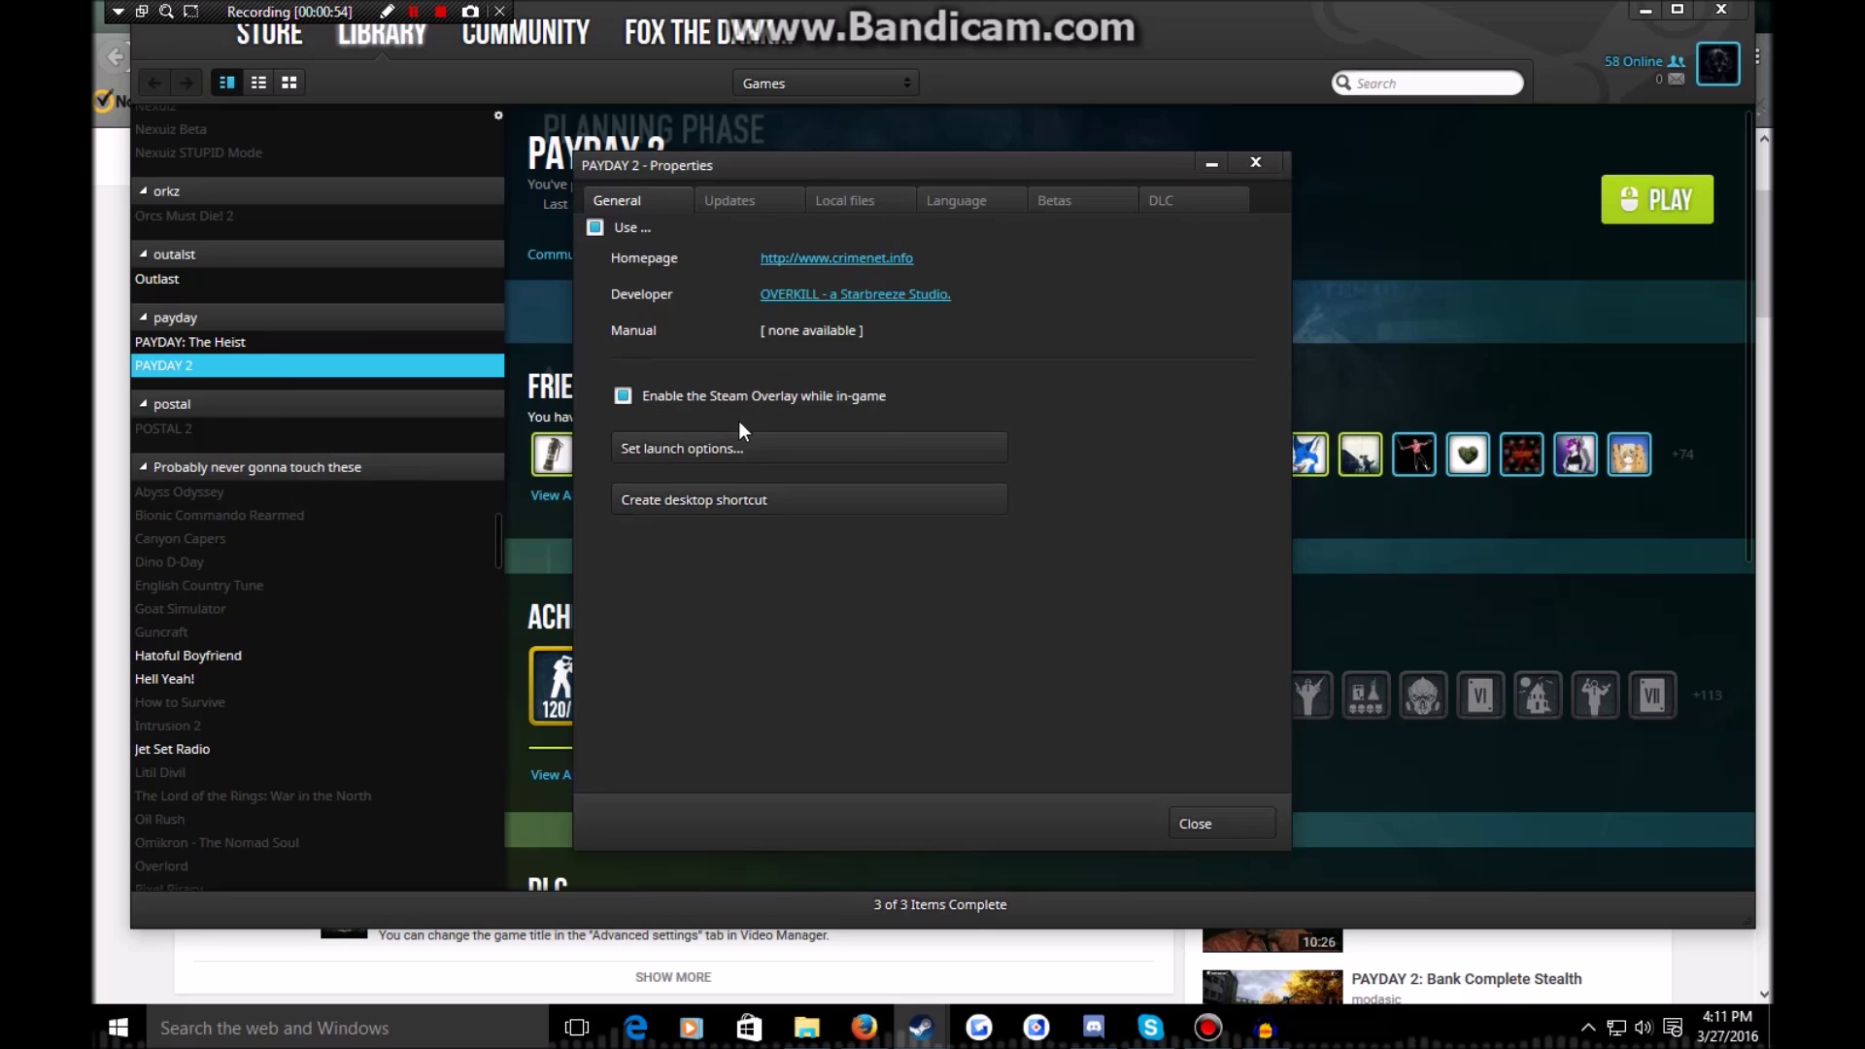
{"action": "left_click", "coordinate": [882, 200]}
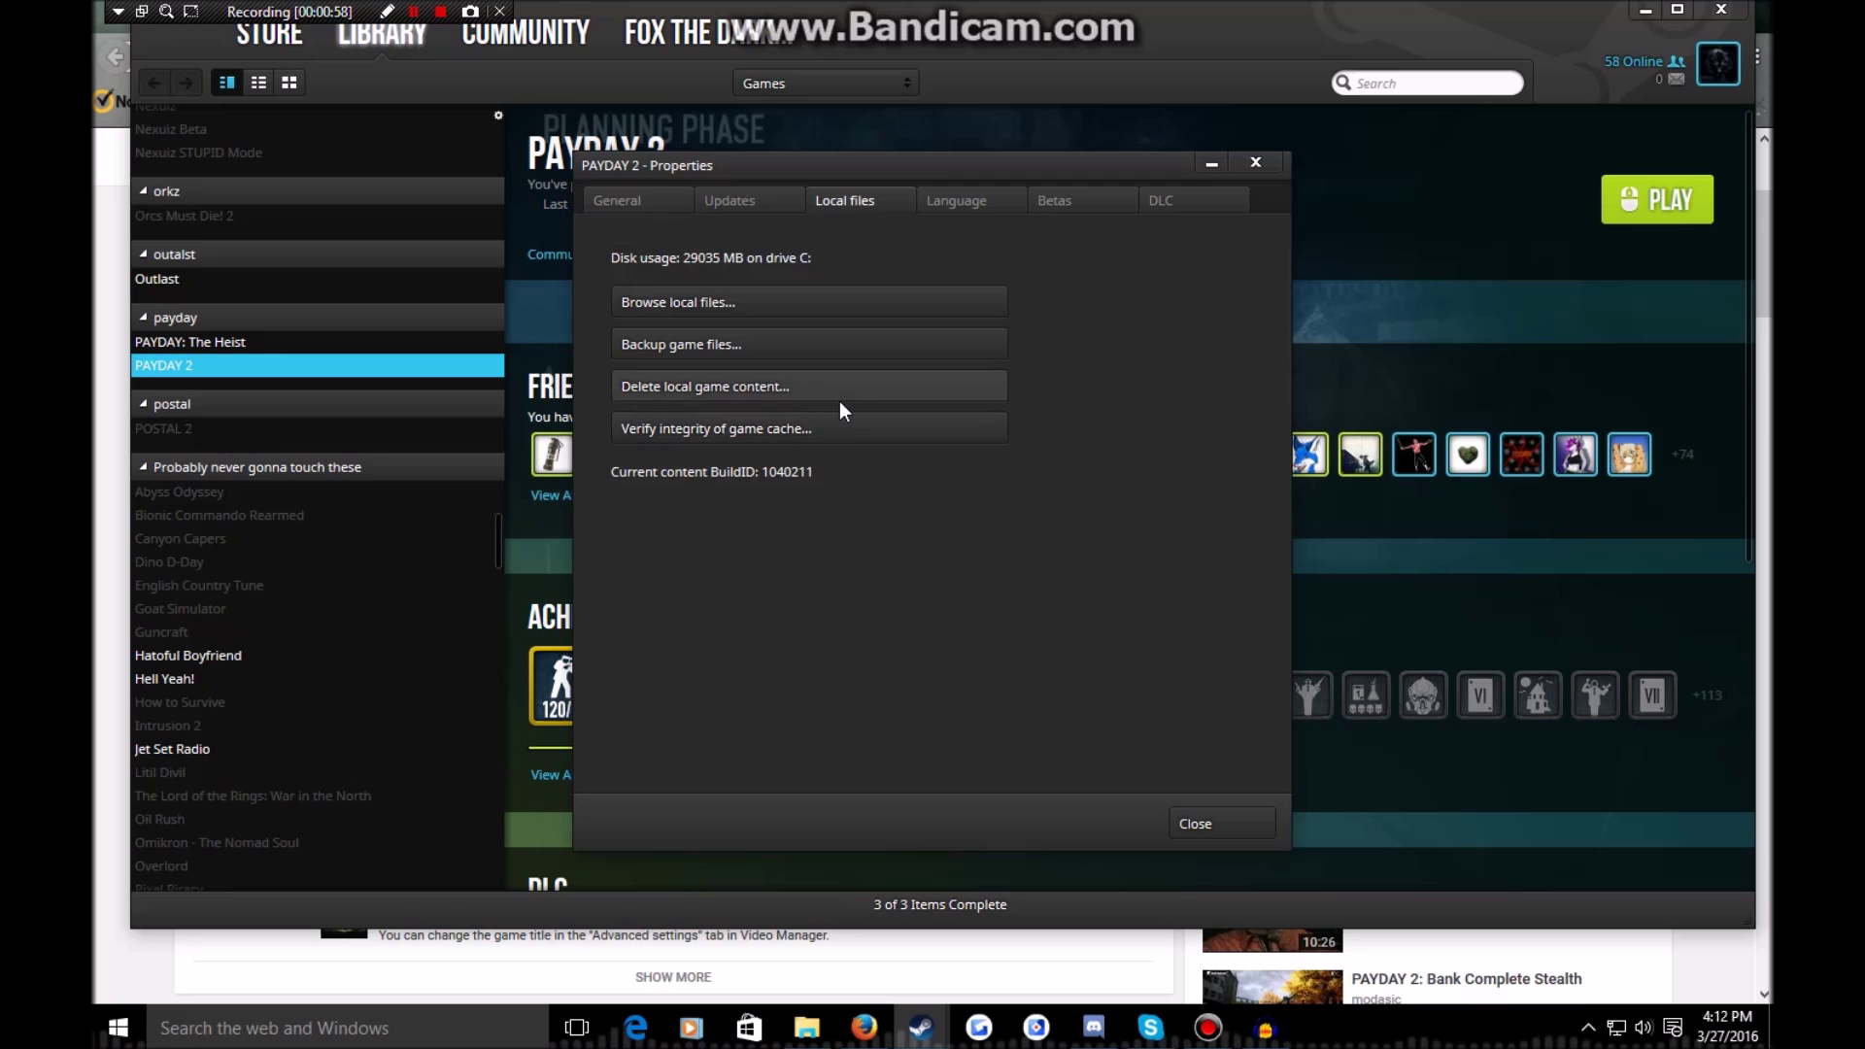
{"action": "left_click", "coordinate": [793, 295]}
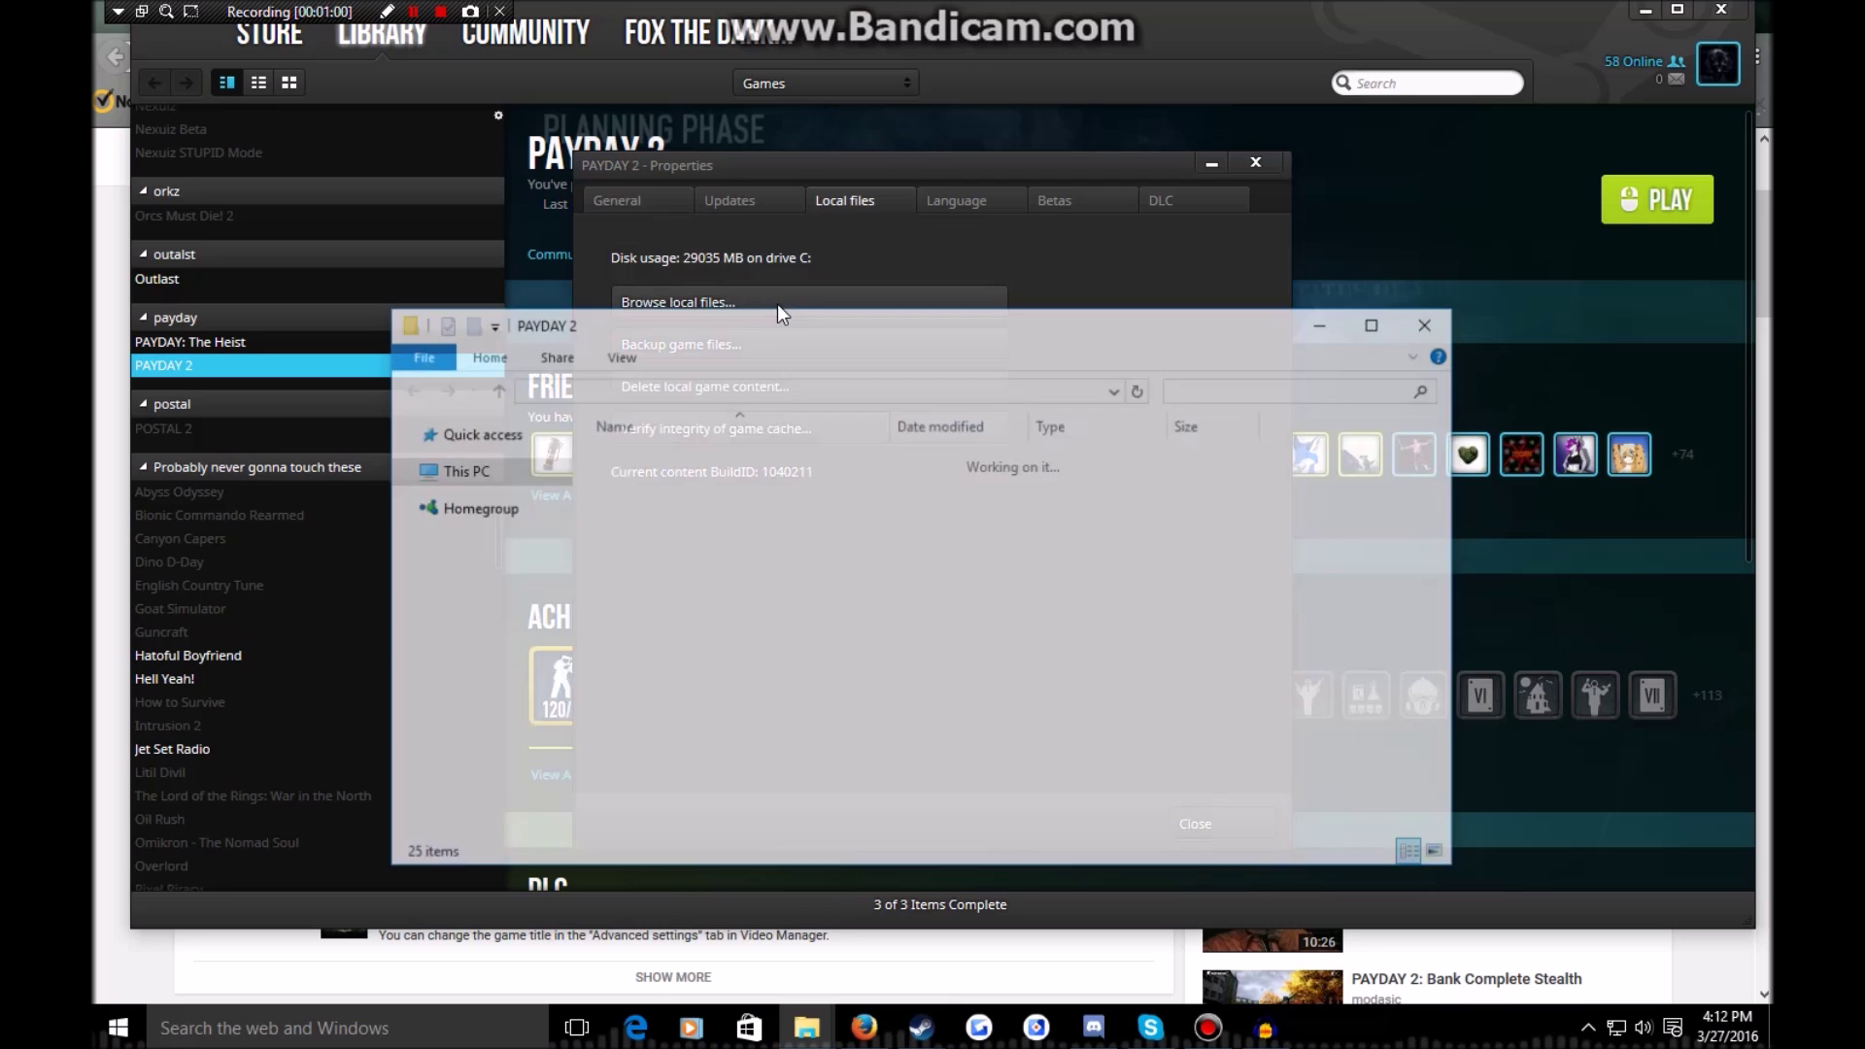
{"action": "scroll", "coordinate": [800, 552], "scroll_direction": "down", "scroll_amount": 3}
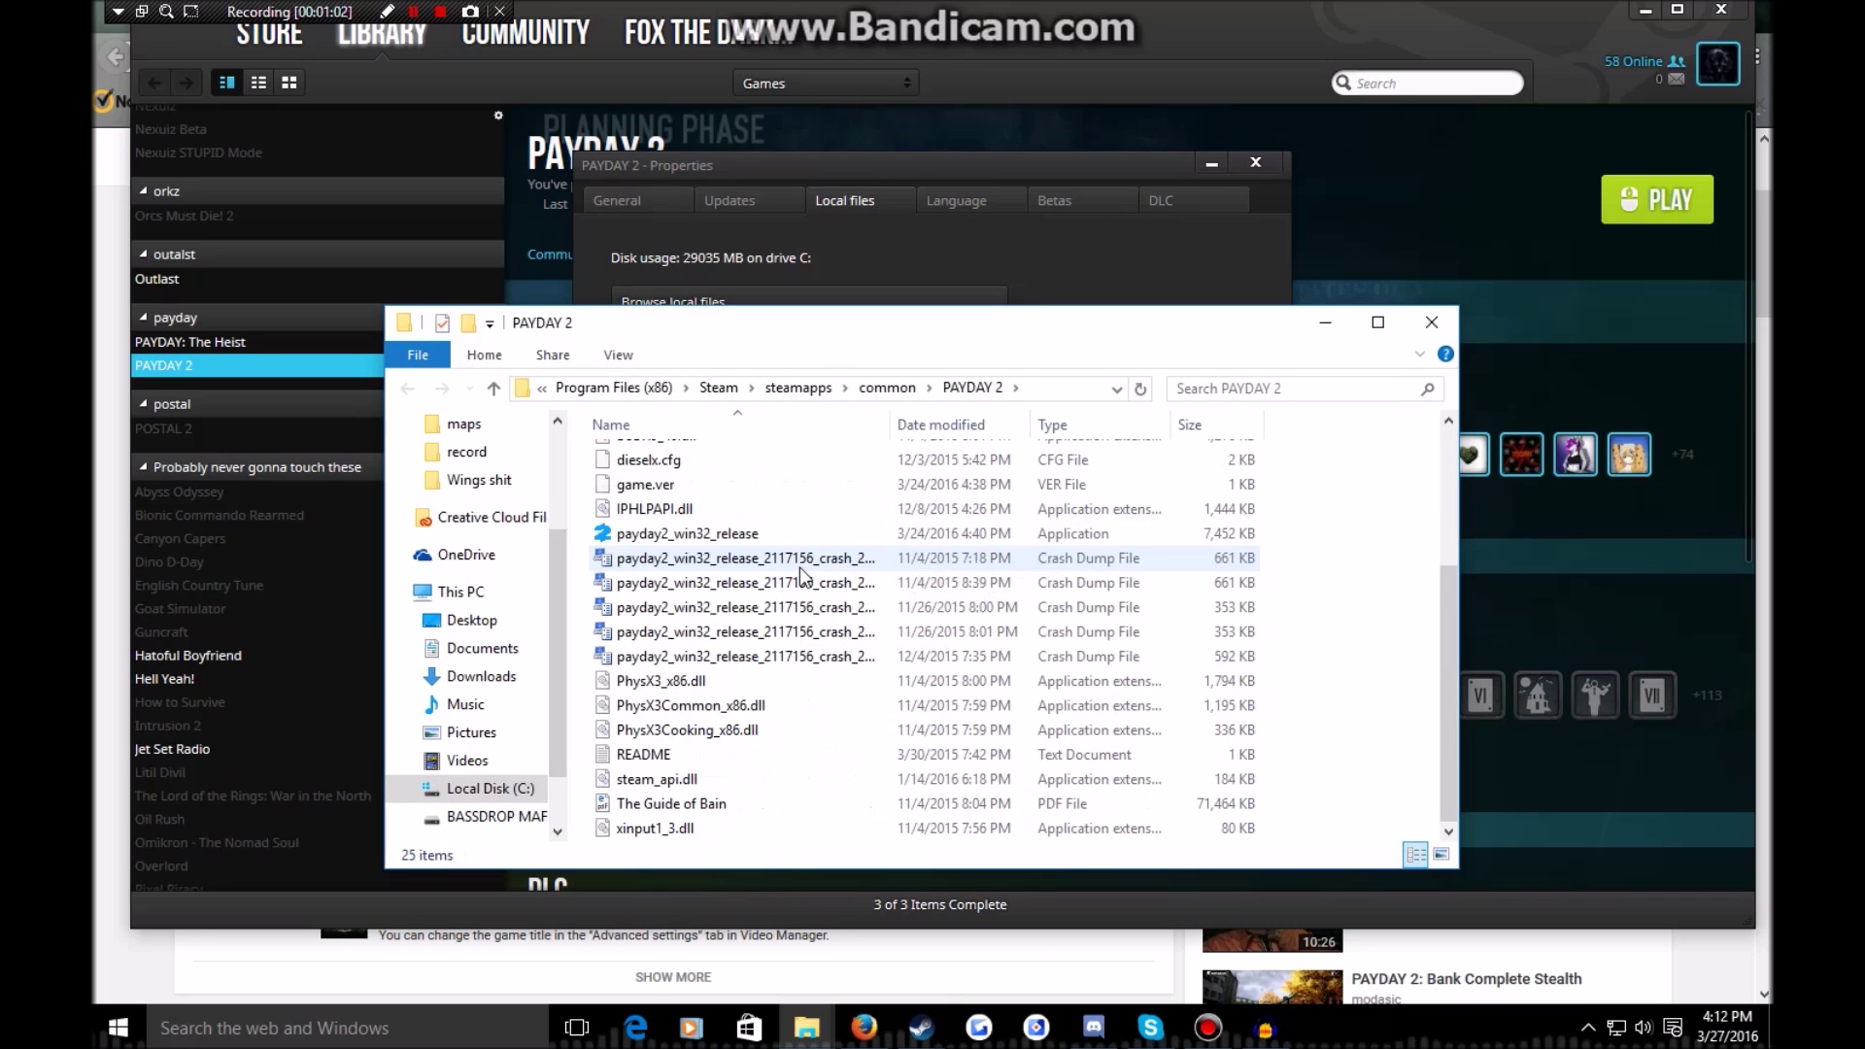
{"action": "scroll", "coordinate": [806, 743], "scroll_direction": "up", "scroll_amount": 3}
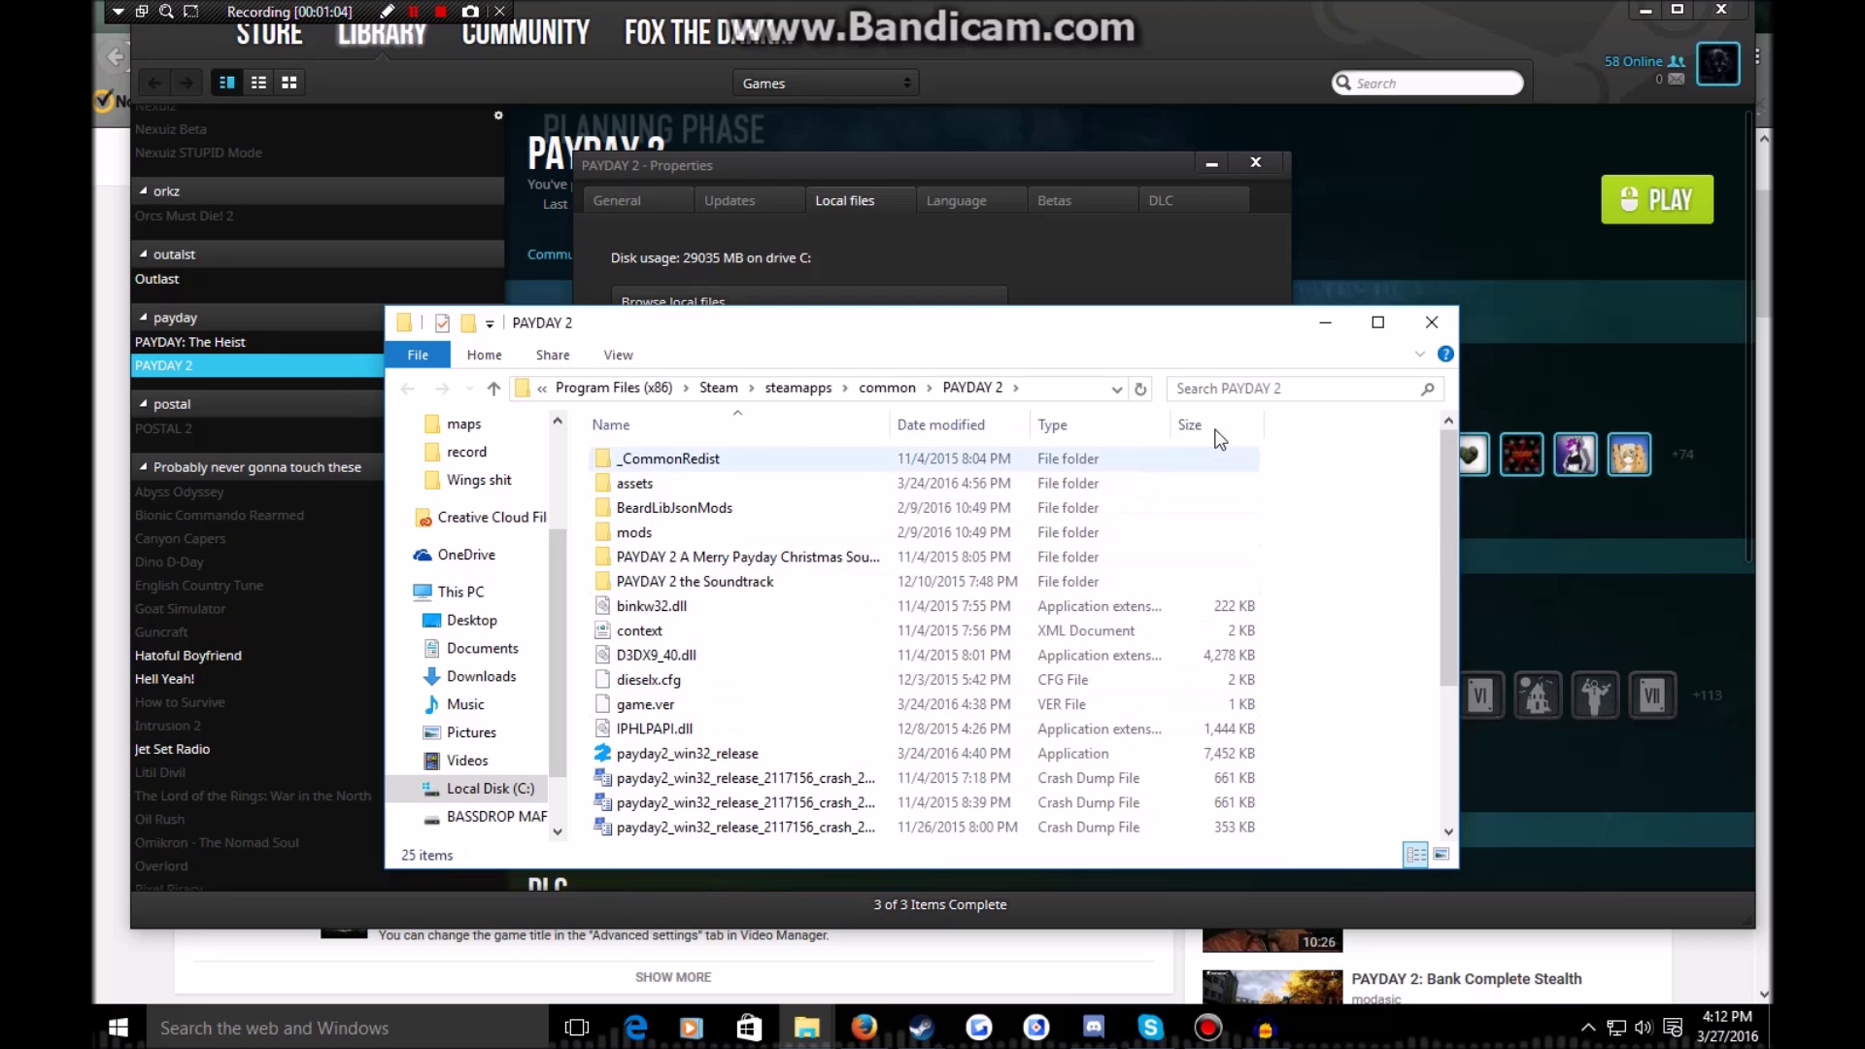
{"action": "left_click", "coordinate": [1430, 331]}
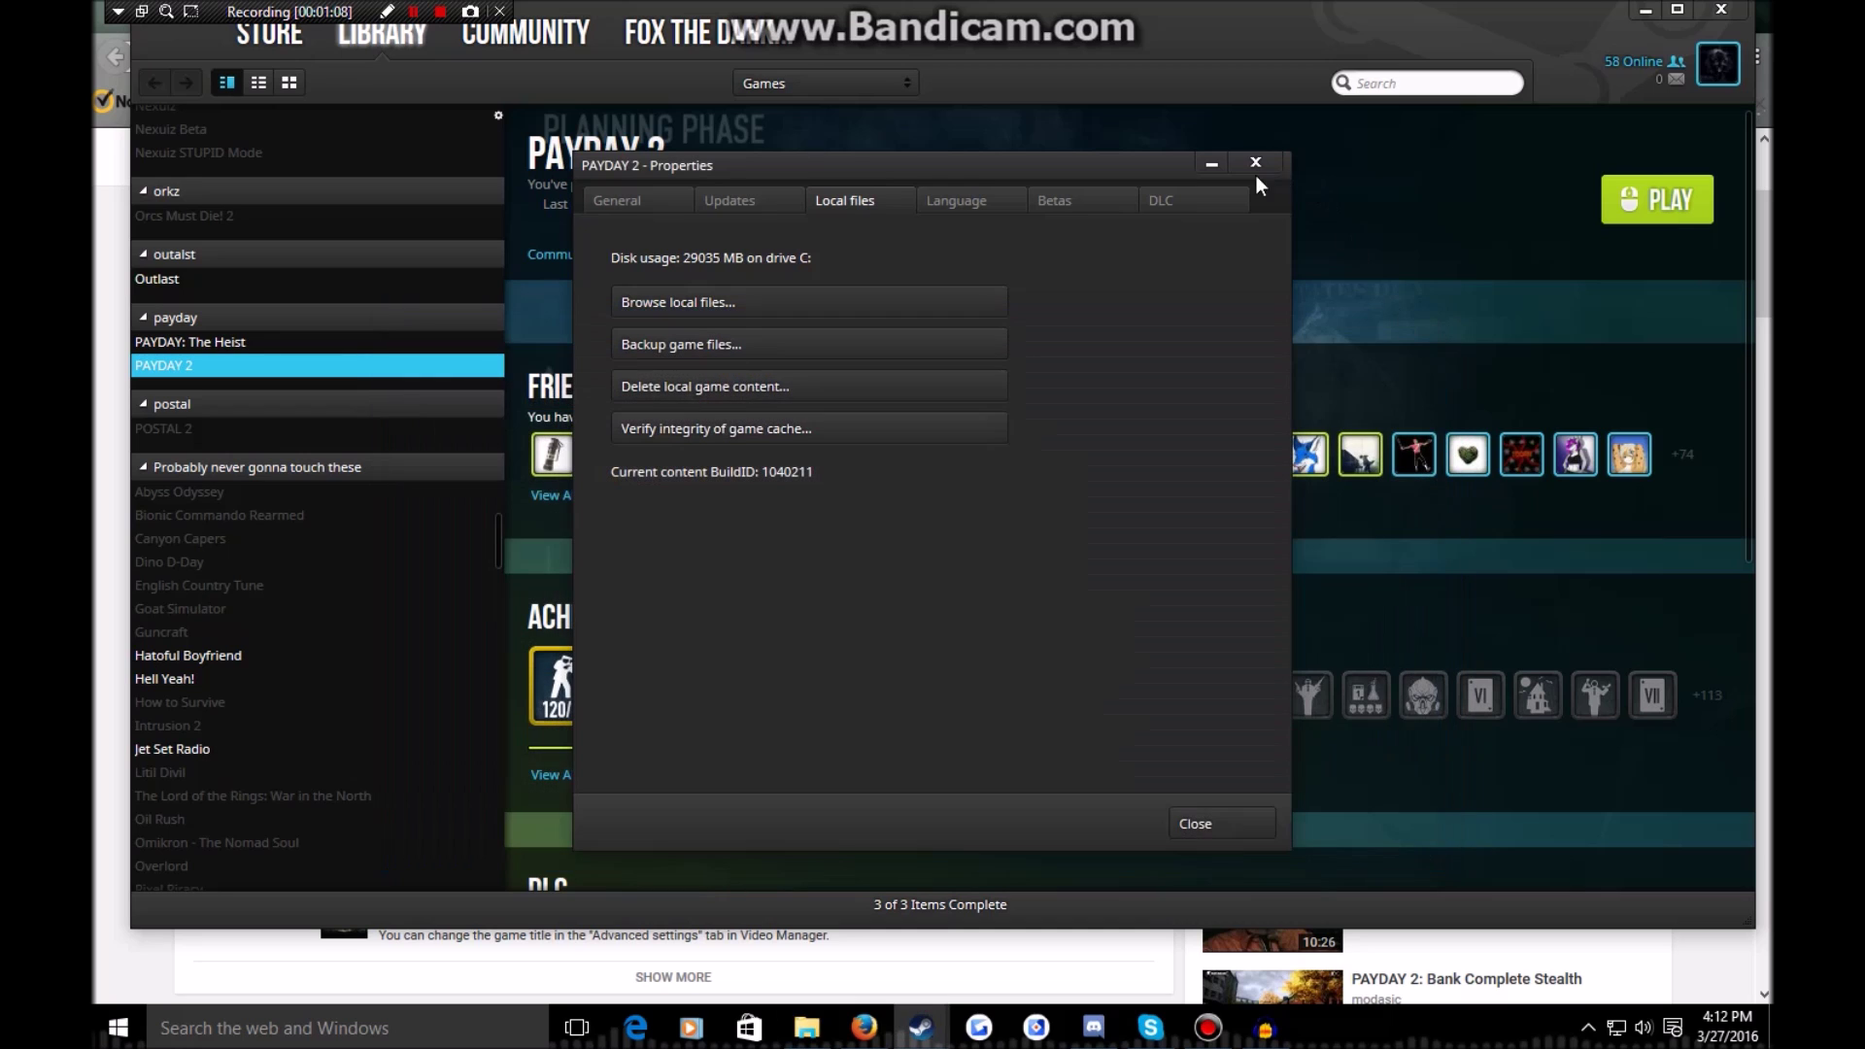
- Minimize Steam and close the PAYDAY 2 Properties dialog
{"action": "left_click", "coordinate": [1650, 18]}
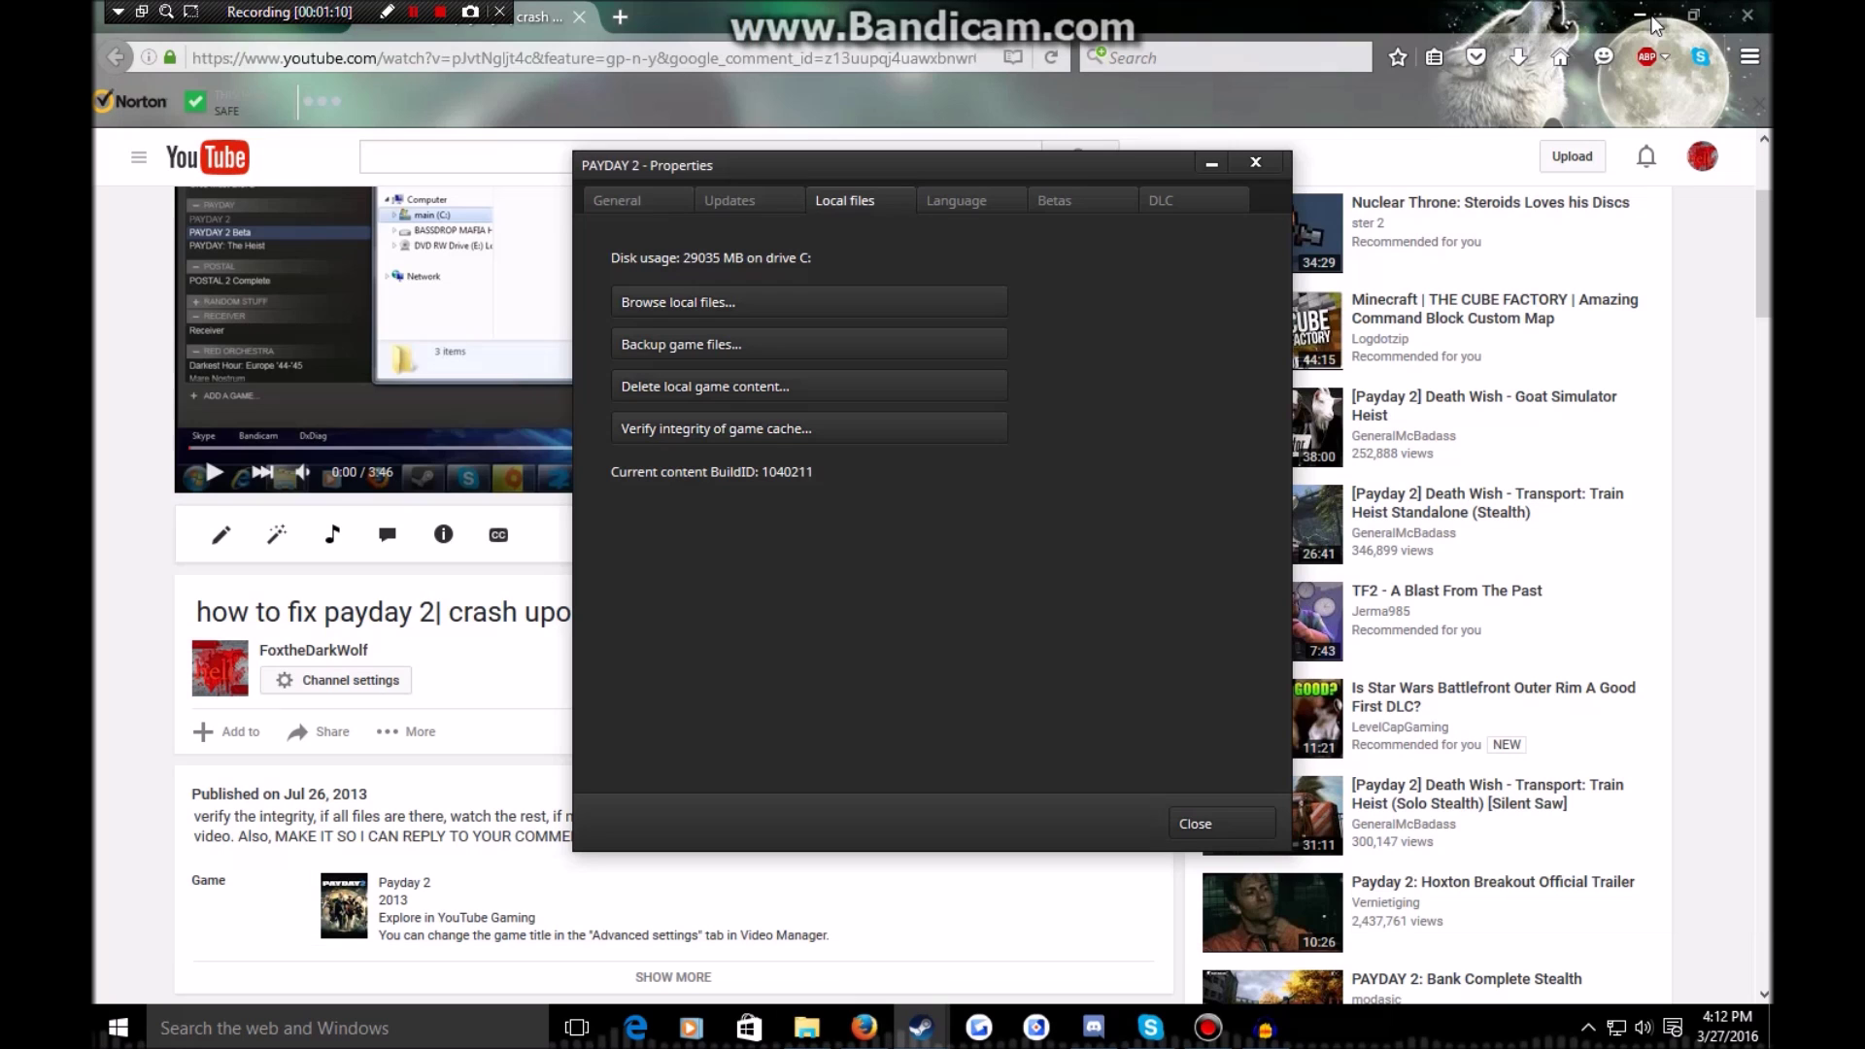
{"action": "left_click", "coordinate": [1256, 165]}
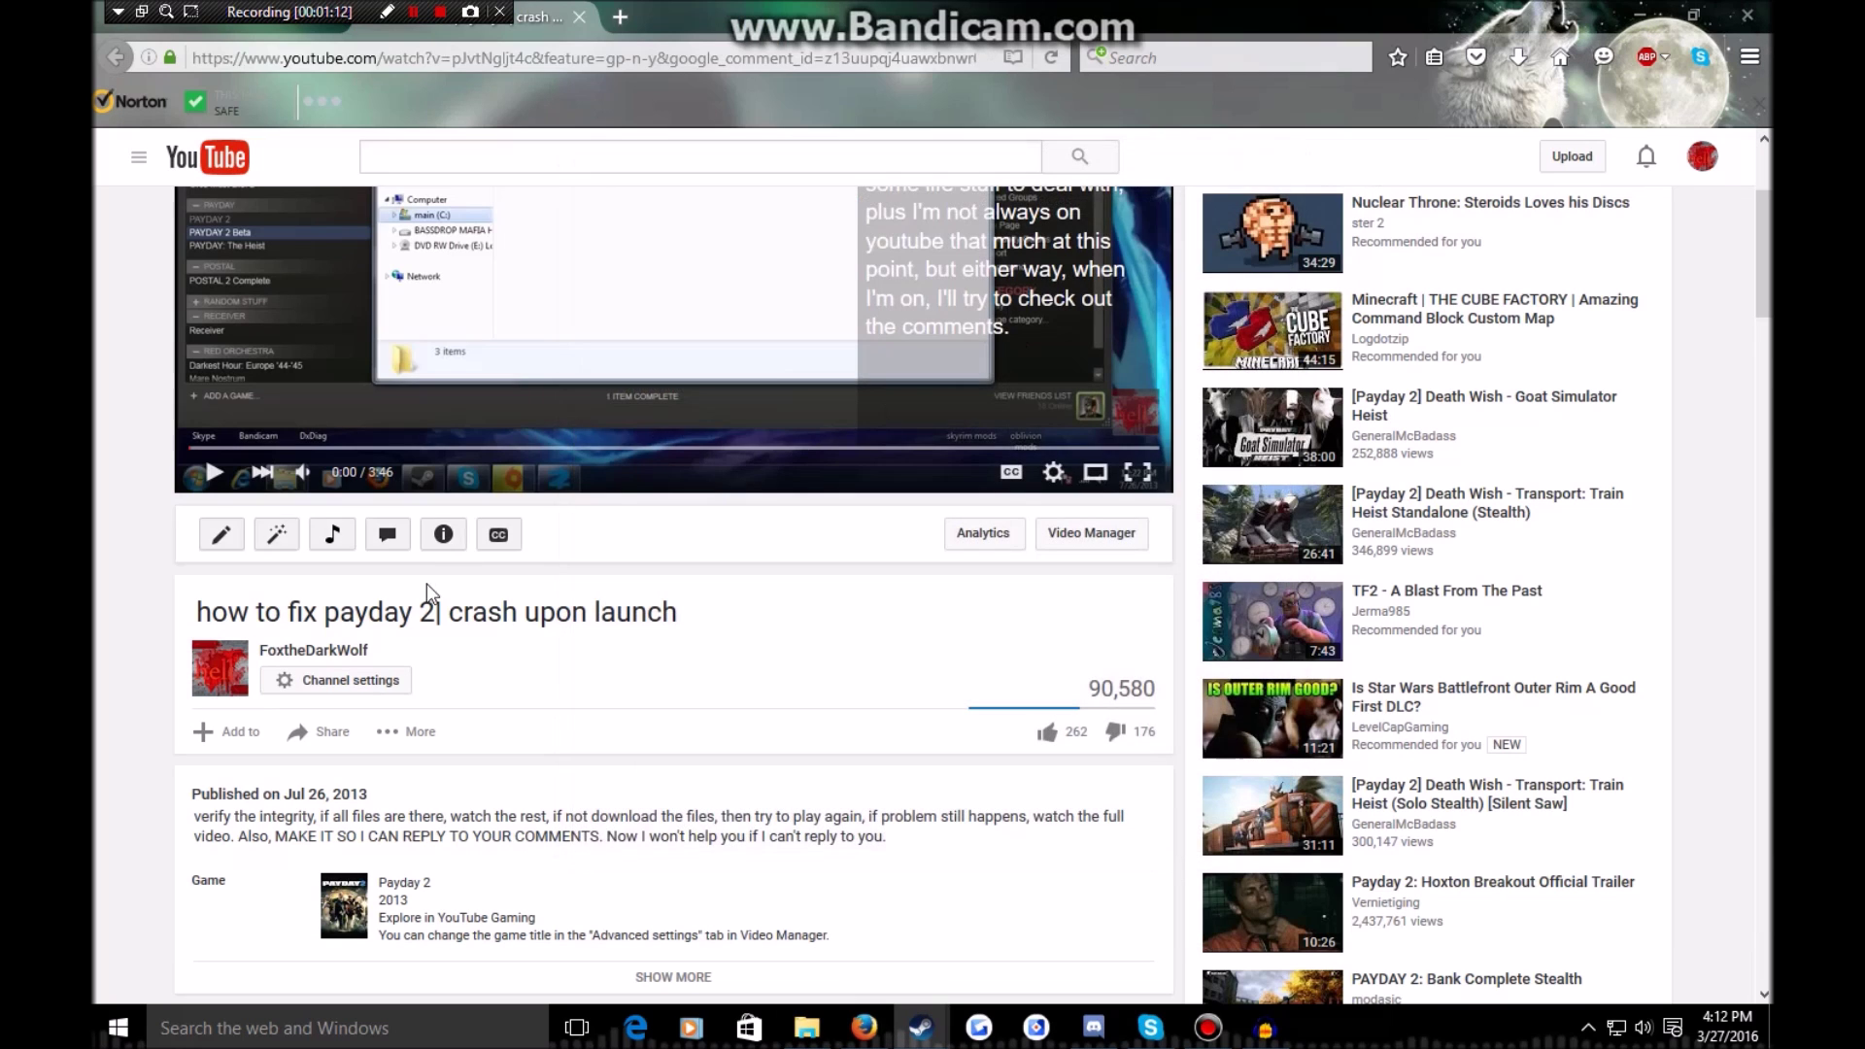
{"action": "scroll", "coordinate": [632, 696], "scroll_direction": "down", "scroll_amount": 2}
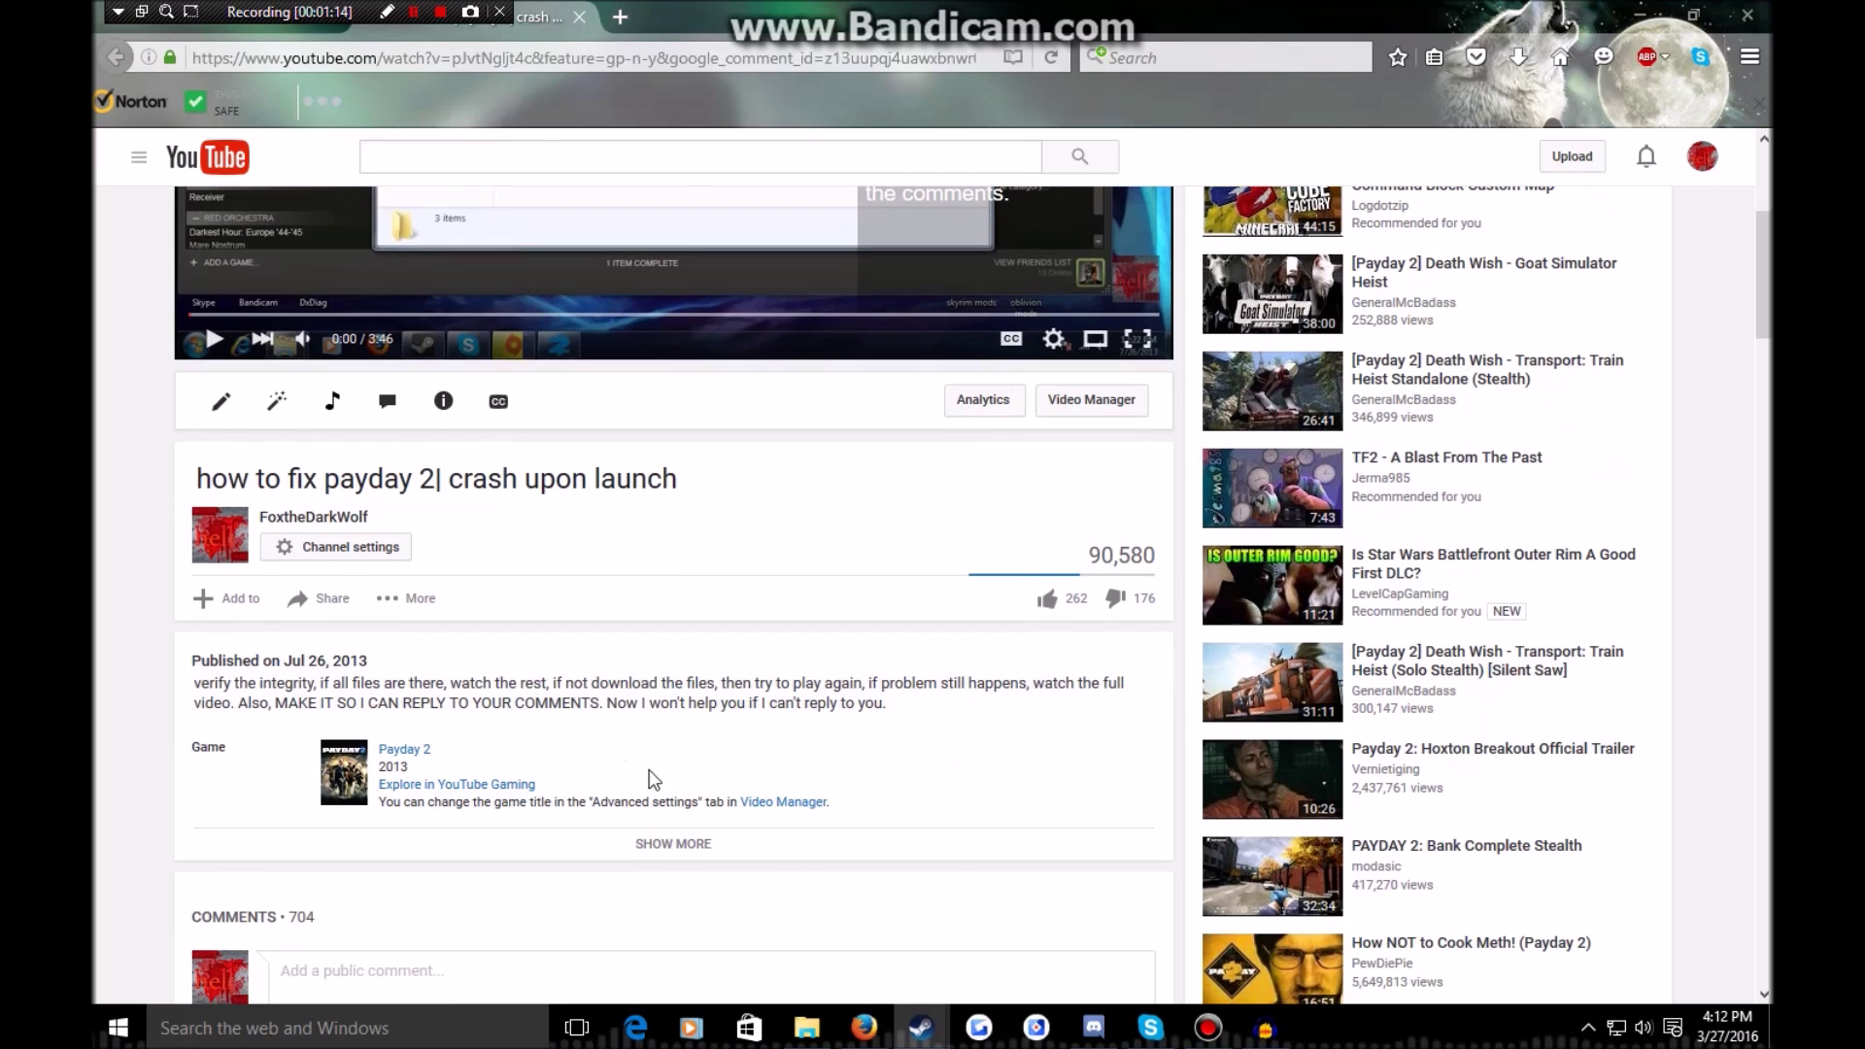
- In File Explorer, navigate via %appdata to the AppData Local folder
{"action": "left_click", "coordinate": [807, 1028]}
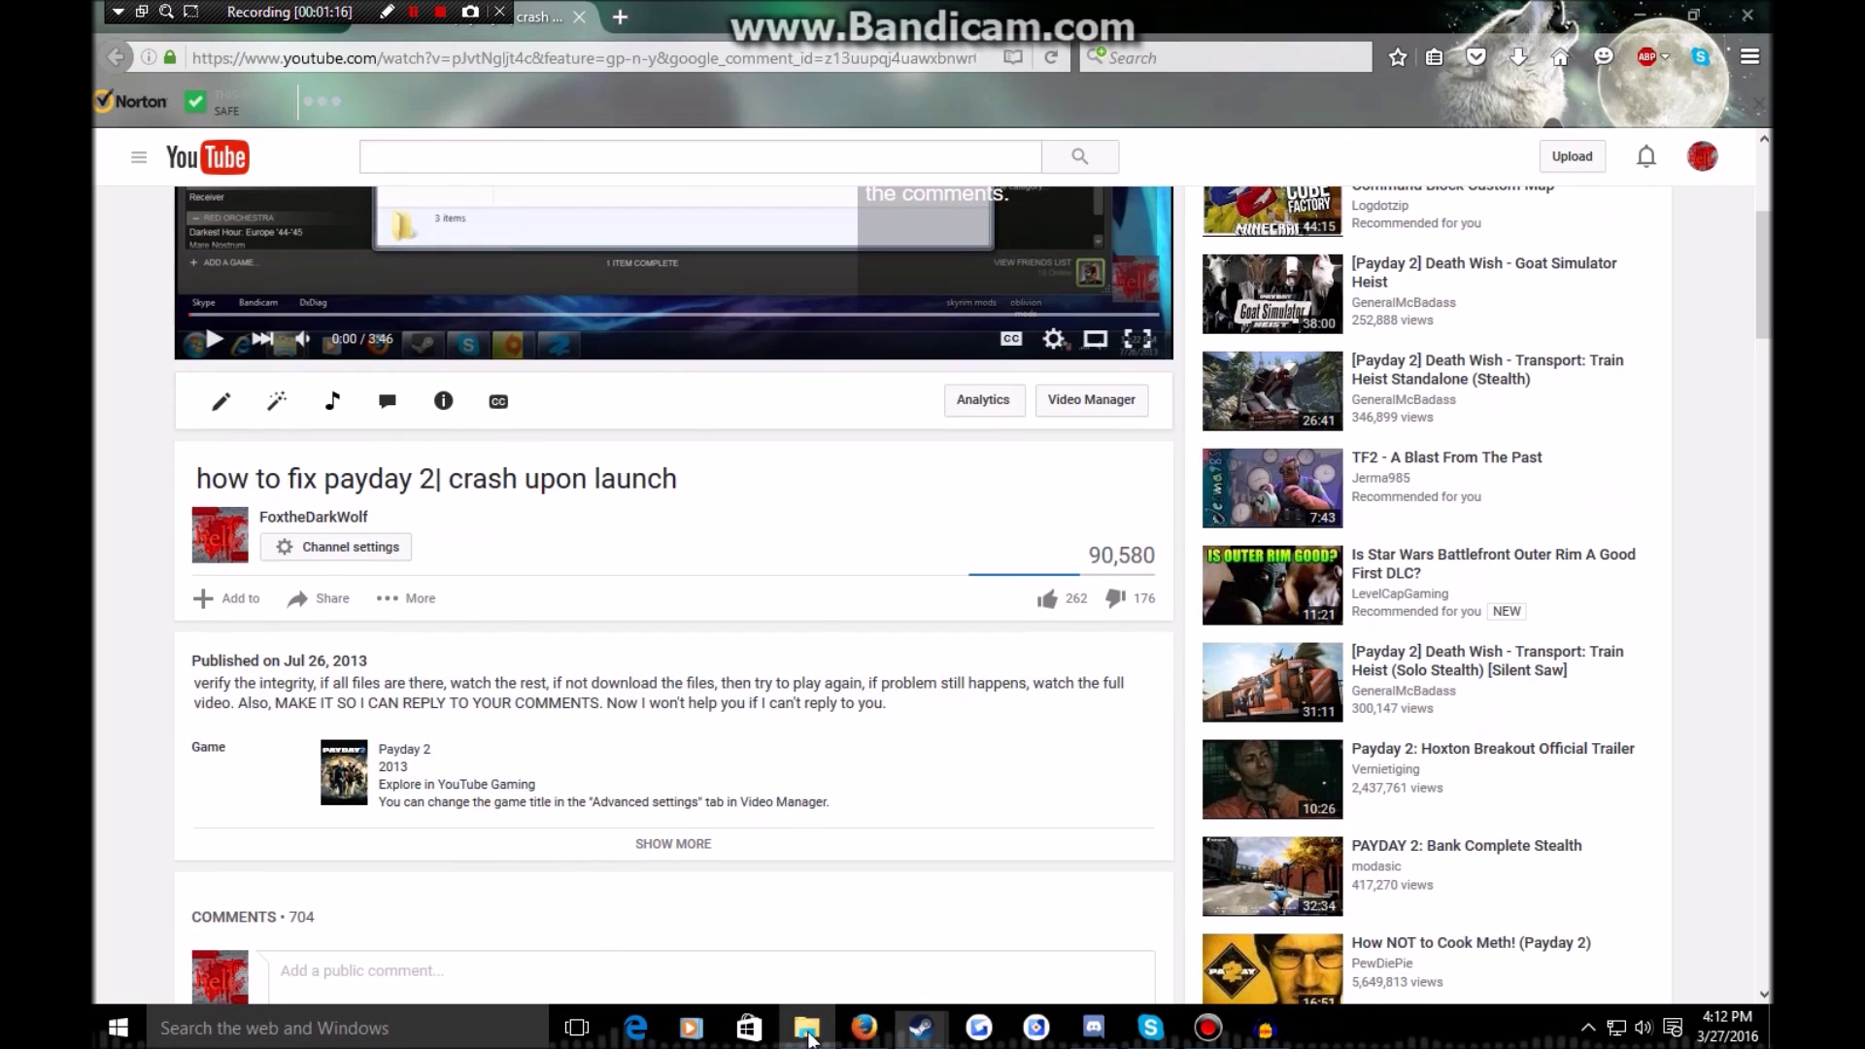
{"action": "left_click", "coordinate": [733, 359]}
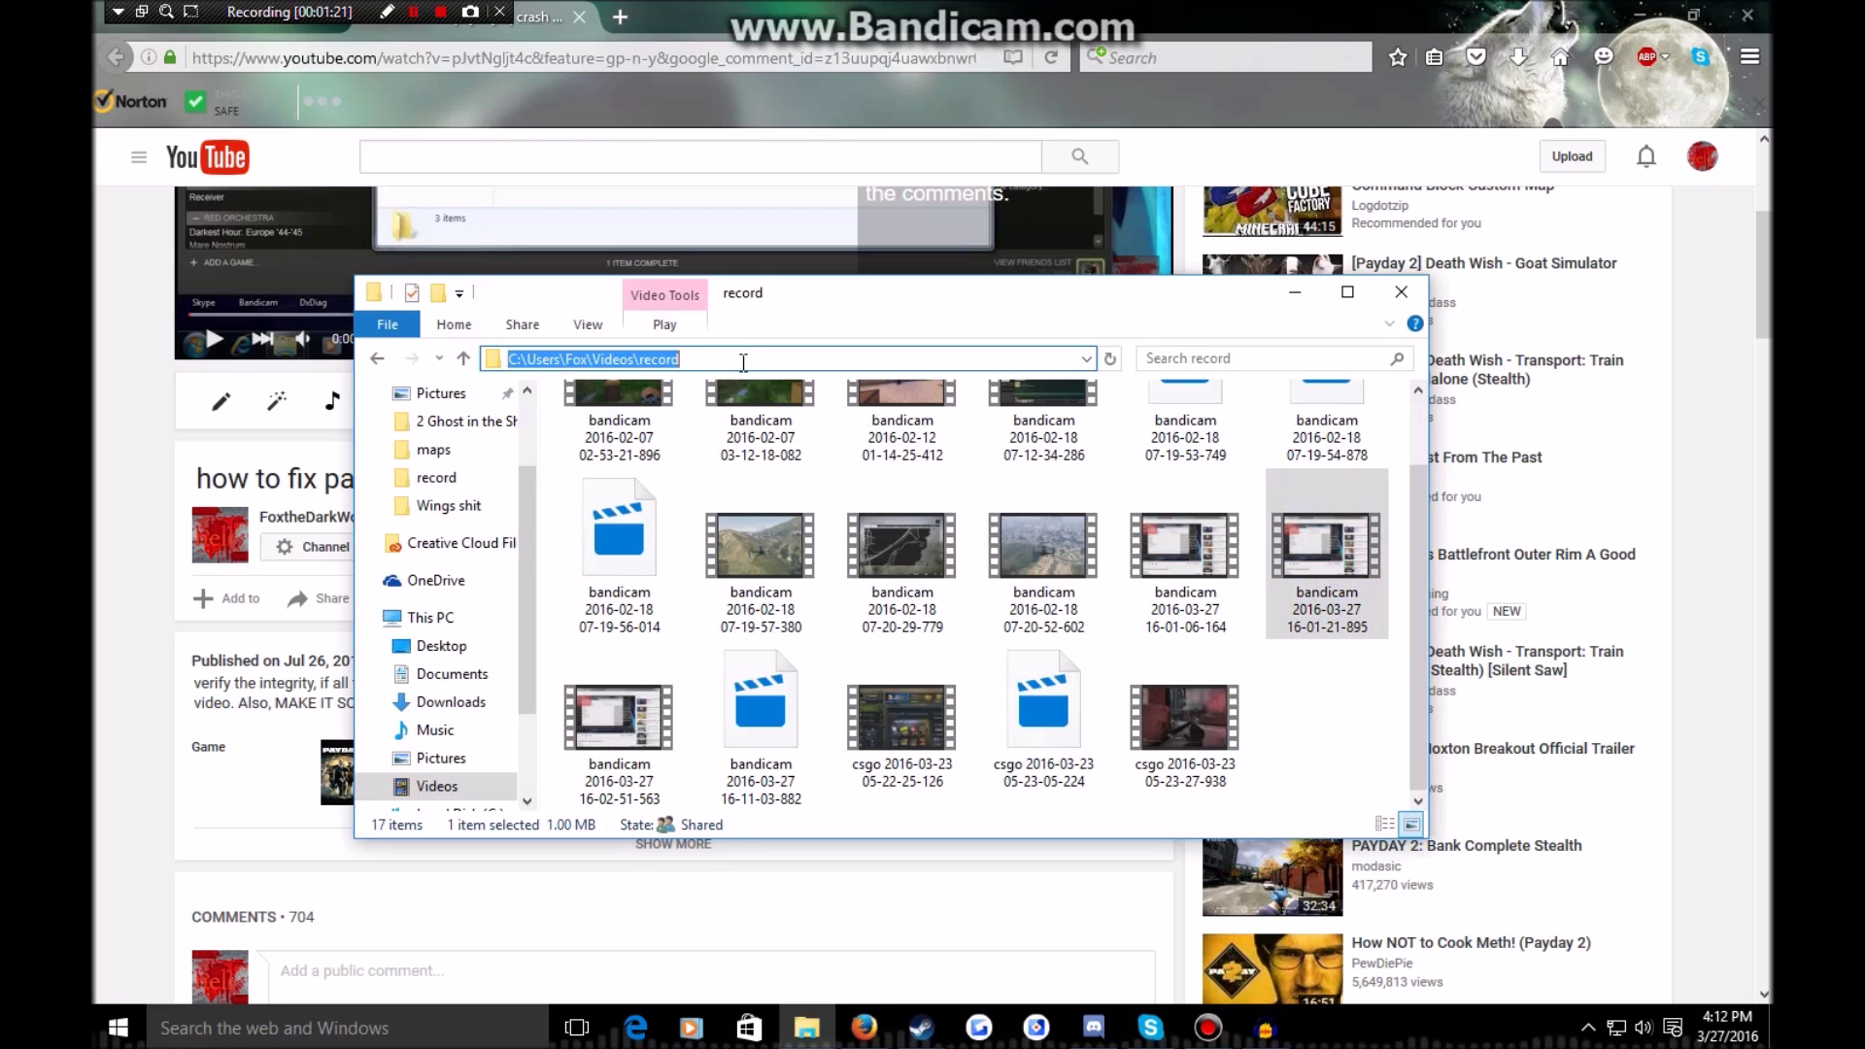
{"action": "type", "text": "%appdata%"}
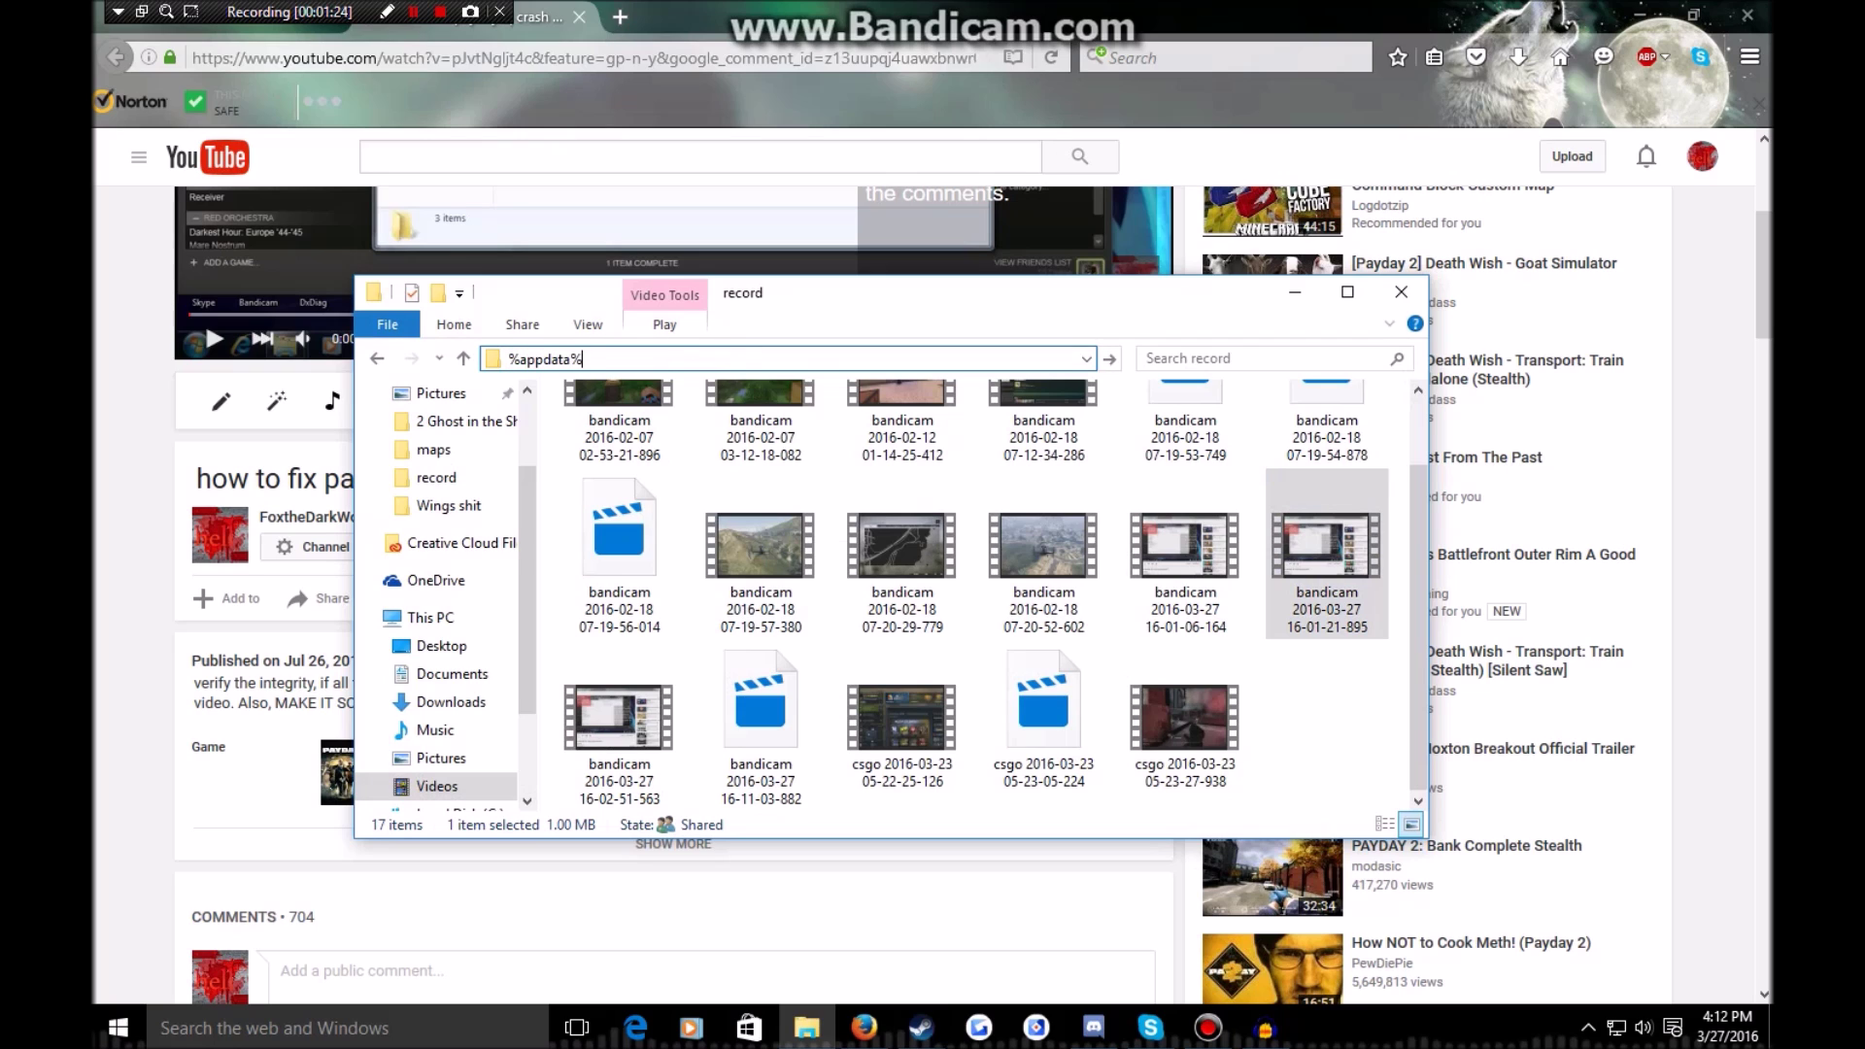
{"action": "key", "text": "Return"}
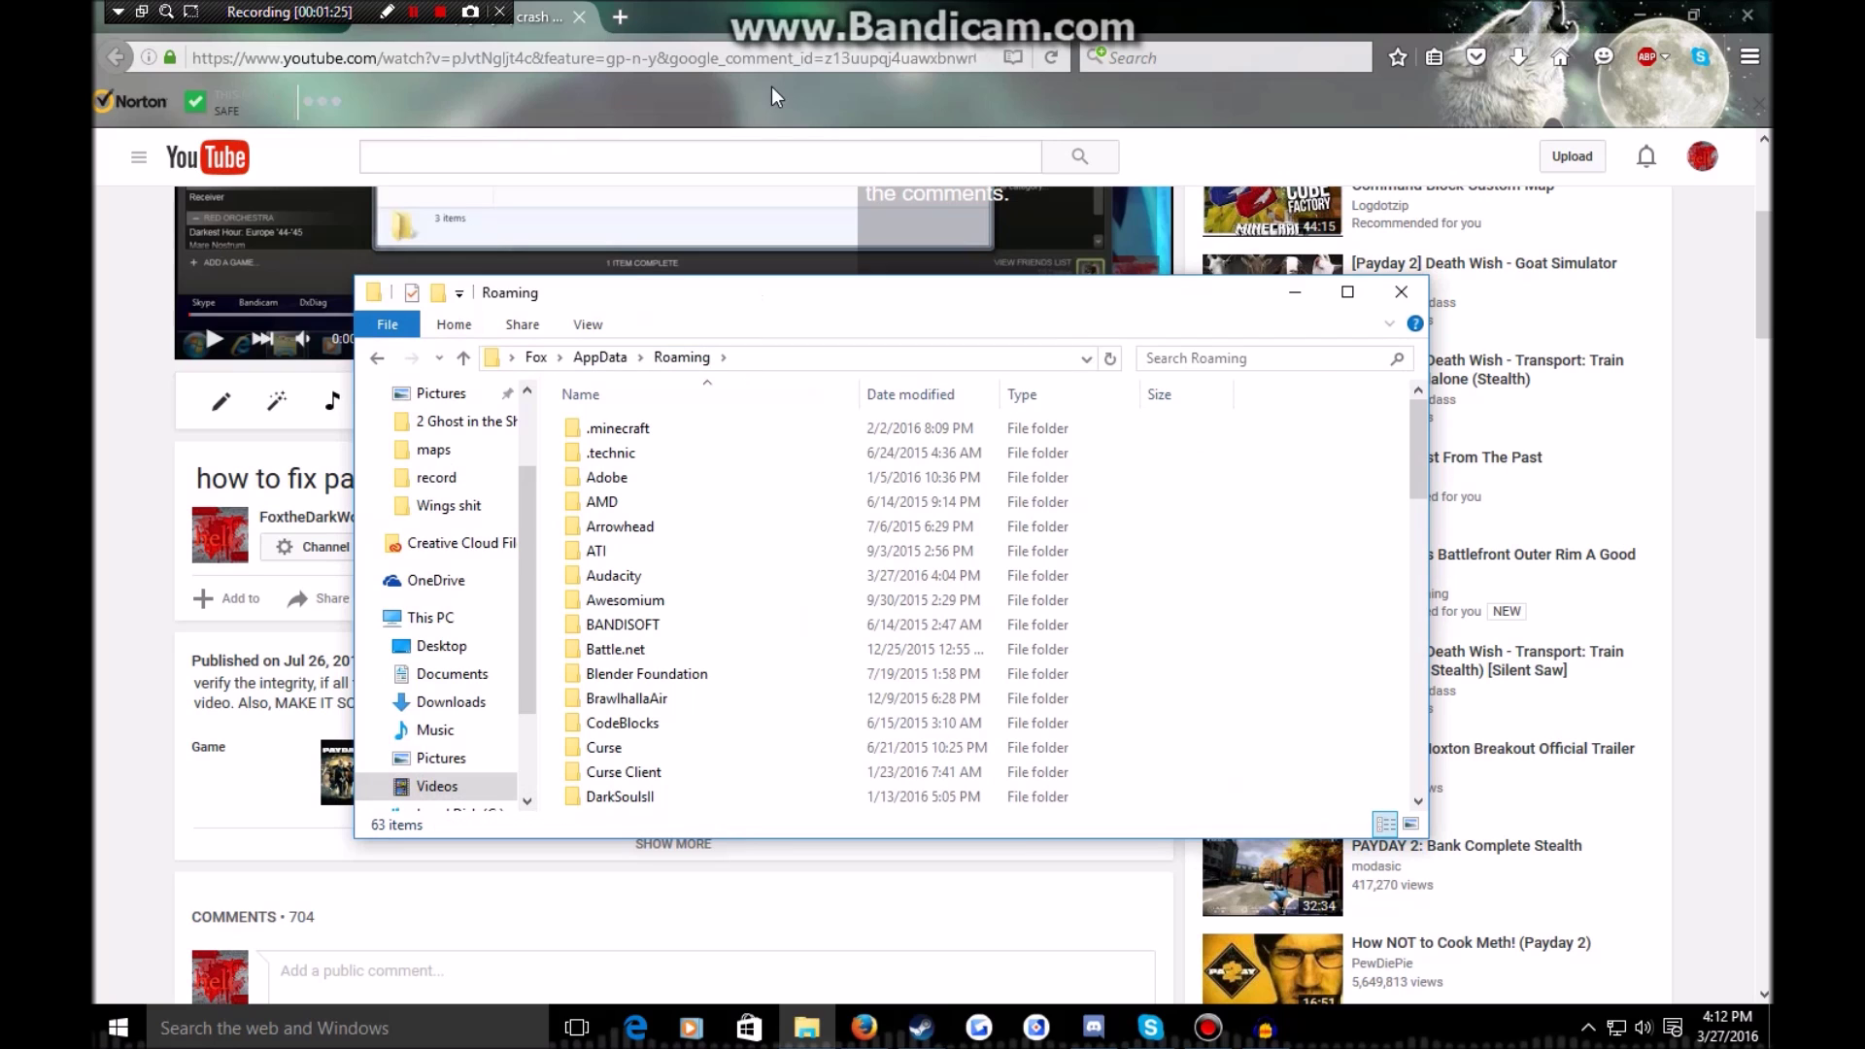
{"action": "left_click", "coordinate": [592, 359]}
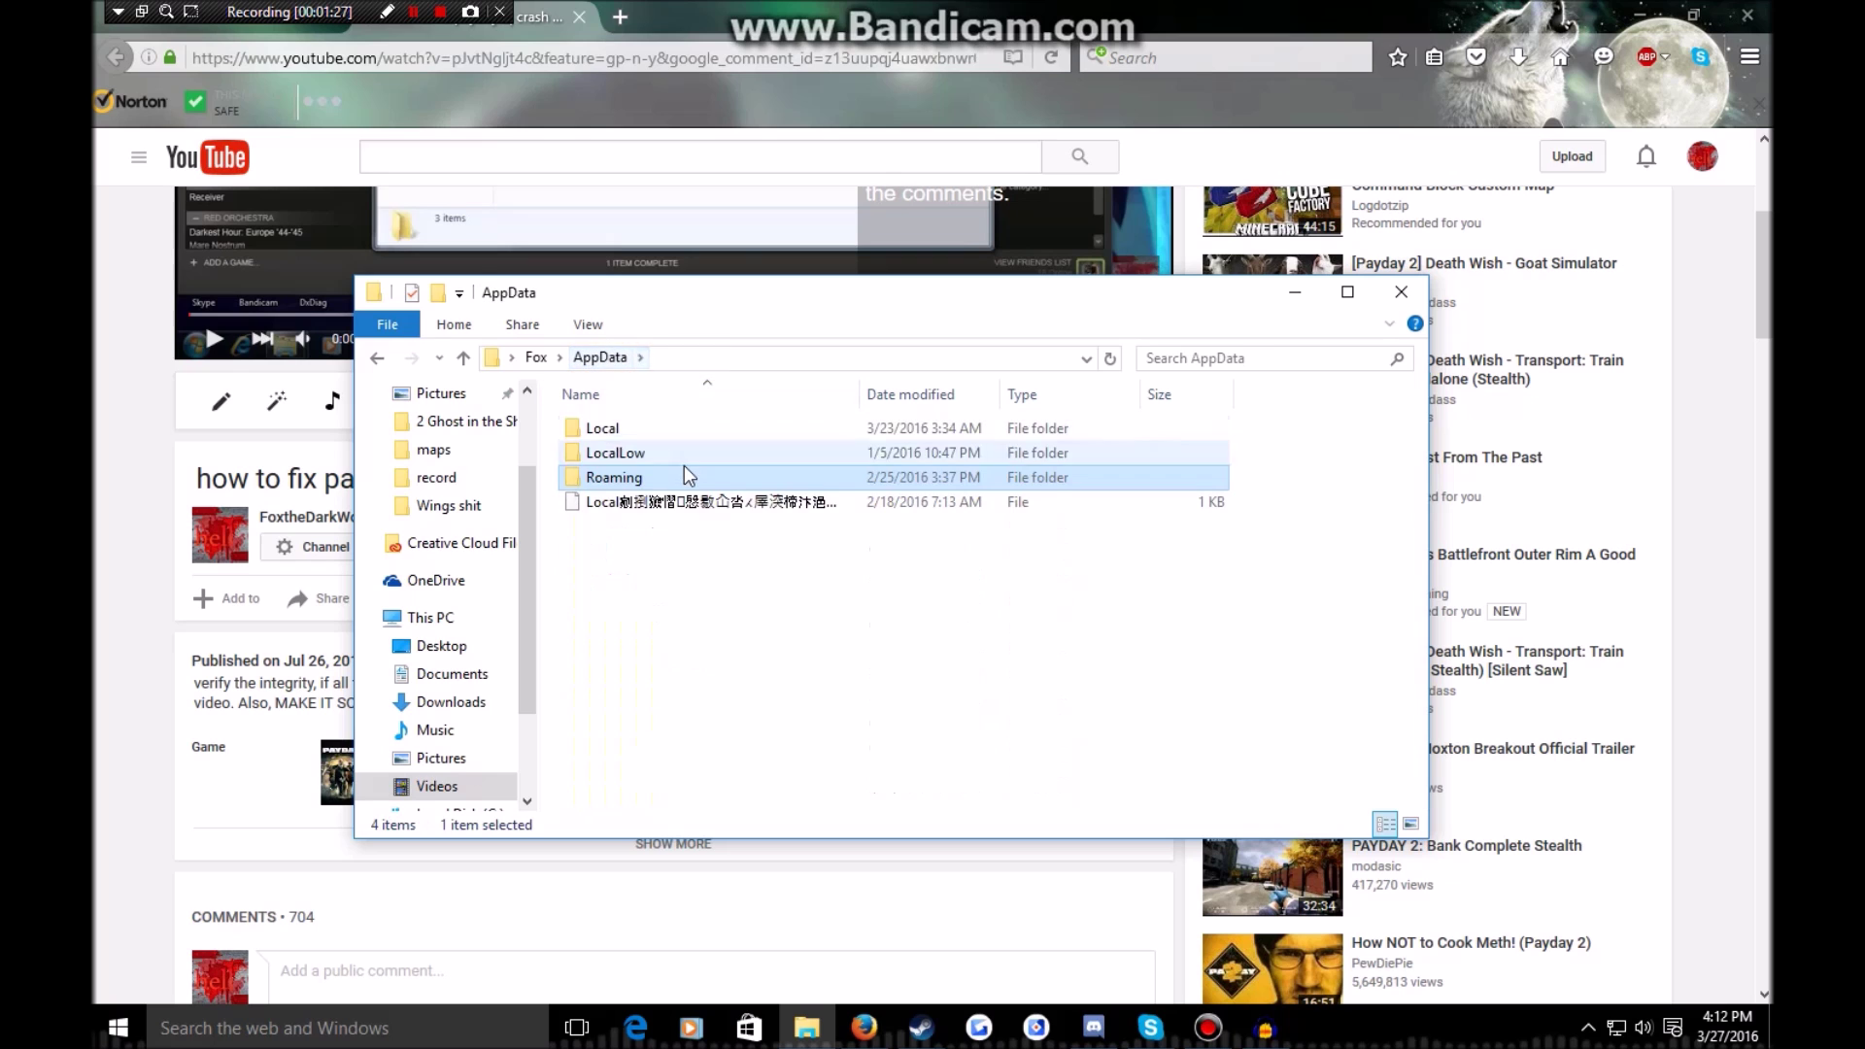
{"action": "double_click", "coordinate": [678, 430]}
- Open the PAYDAY 2 folder in Local and select the renderer_settings file
{"action": "scroll", "coordinate": [668, 540], "scroll_direction": "down", "scroll_amount": 3}
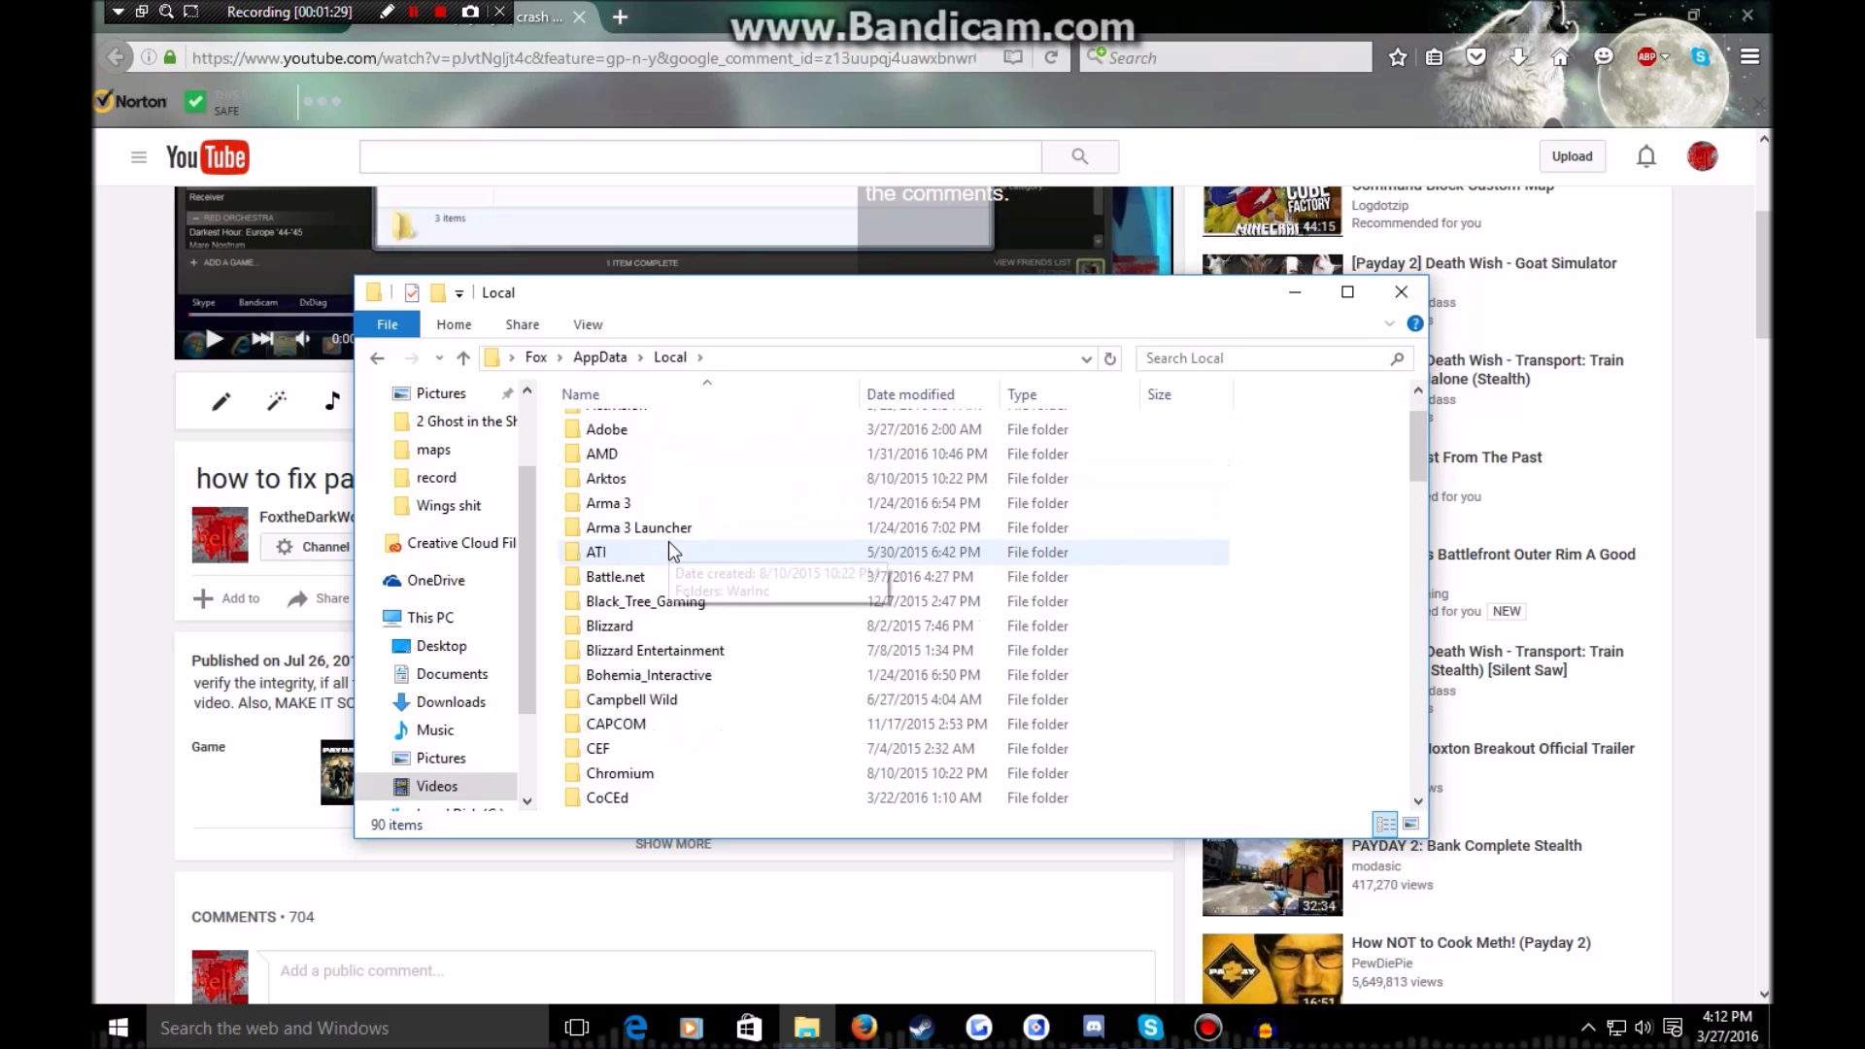
{"action": "scroll", "coordinate": [673, 578], "scroll_direction": "down", "scroll_amount": 13}
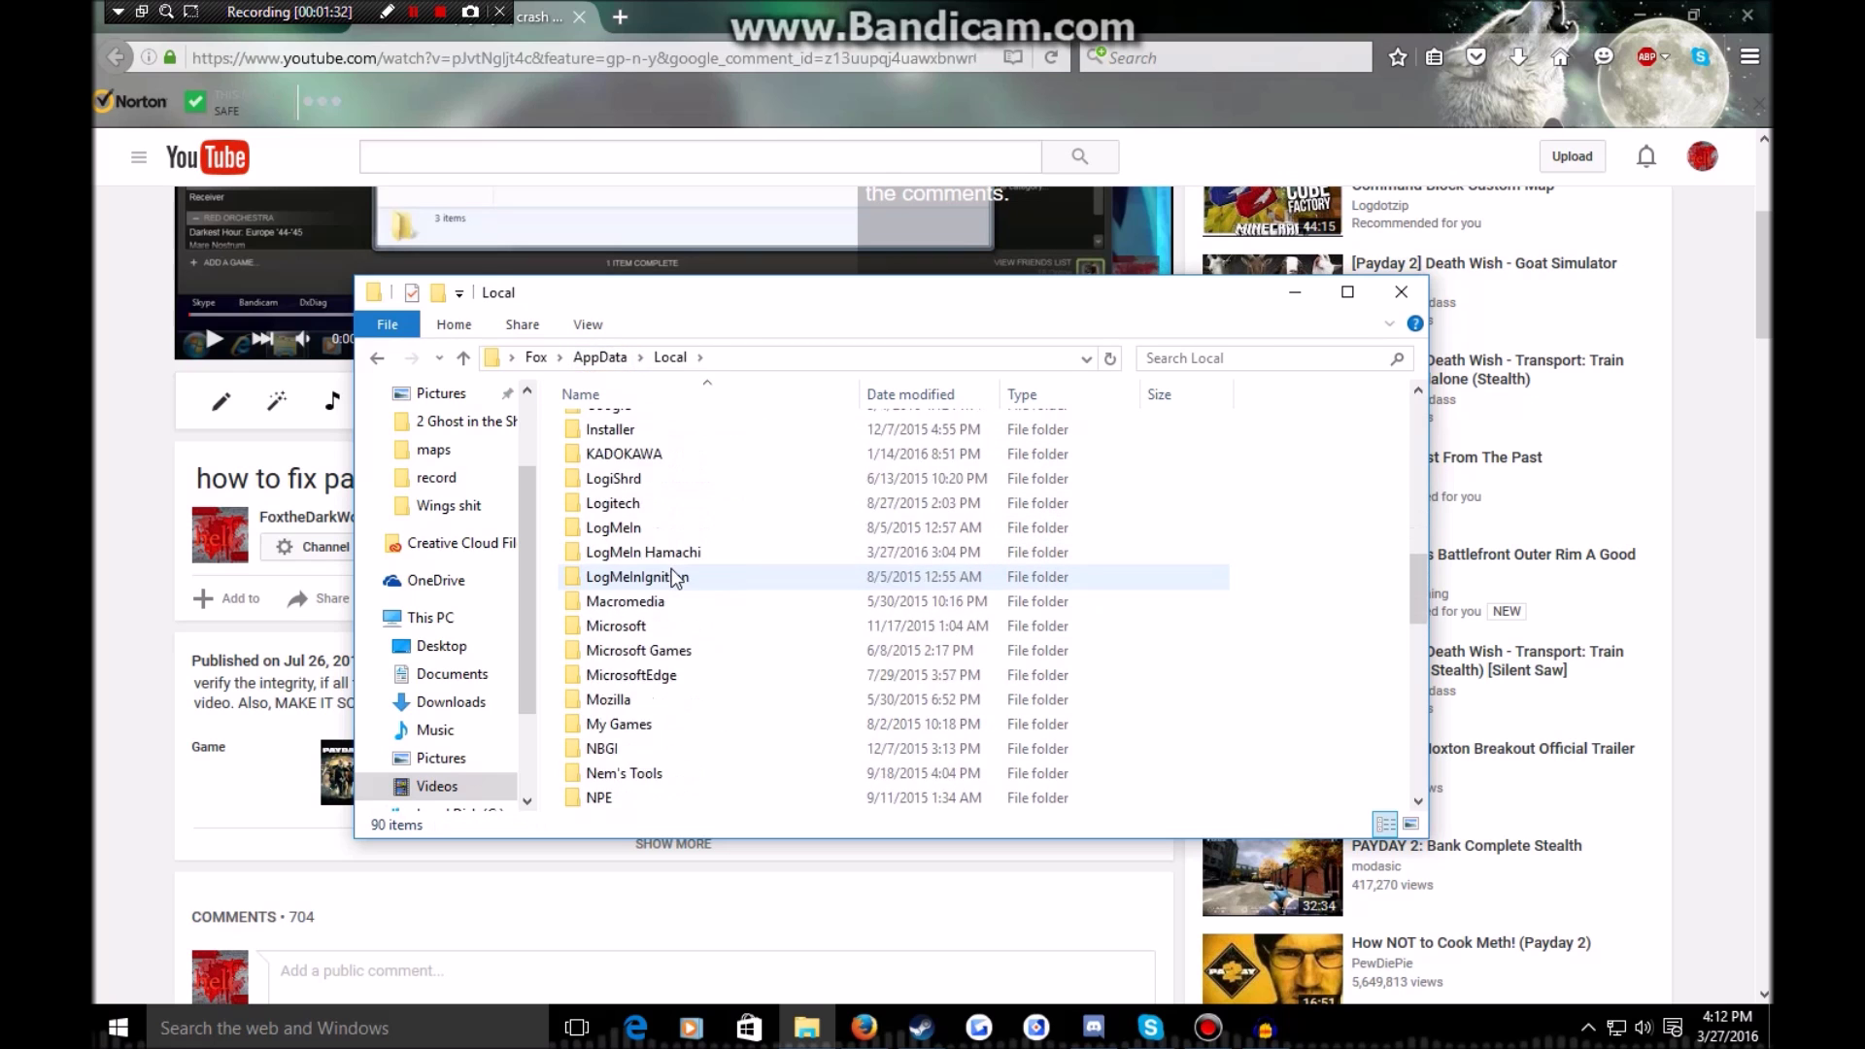
{"action": "scroll", "coordinate": [670, 583], "scroll_direction": "down", "scroll_amount": 2}
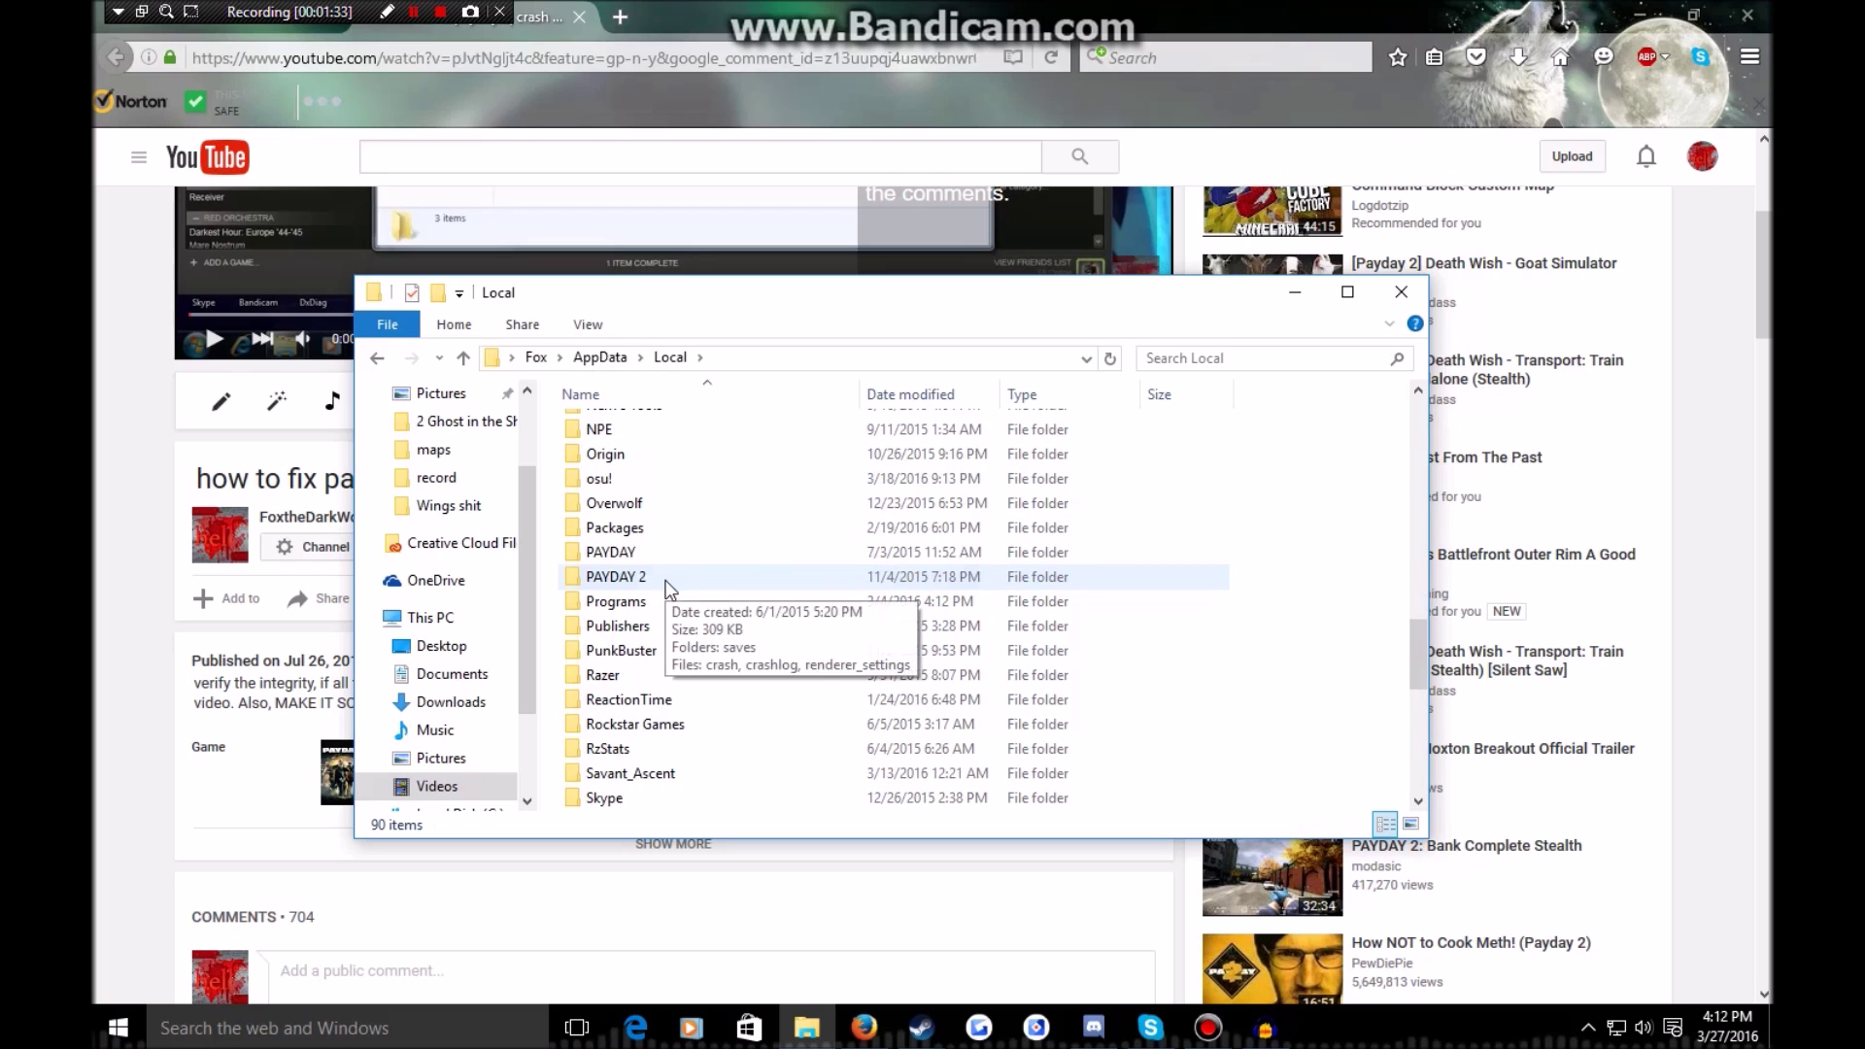
{"action": "double_click", "coordinate": [668, 583]}
{"action": "left_click", "coordinate": [654, 505]}
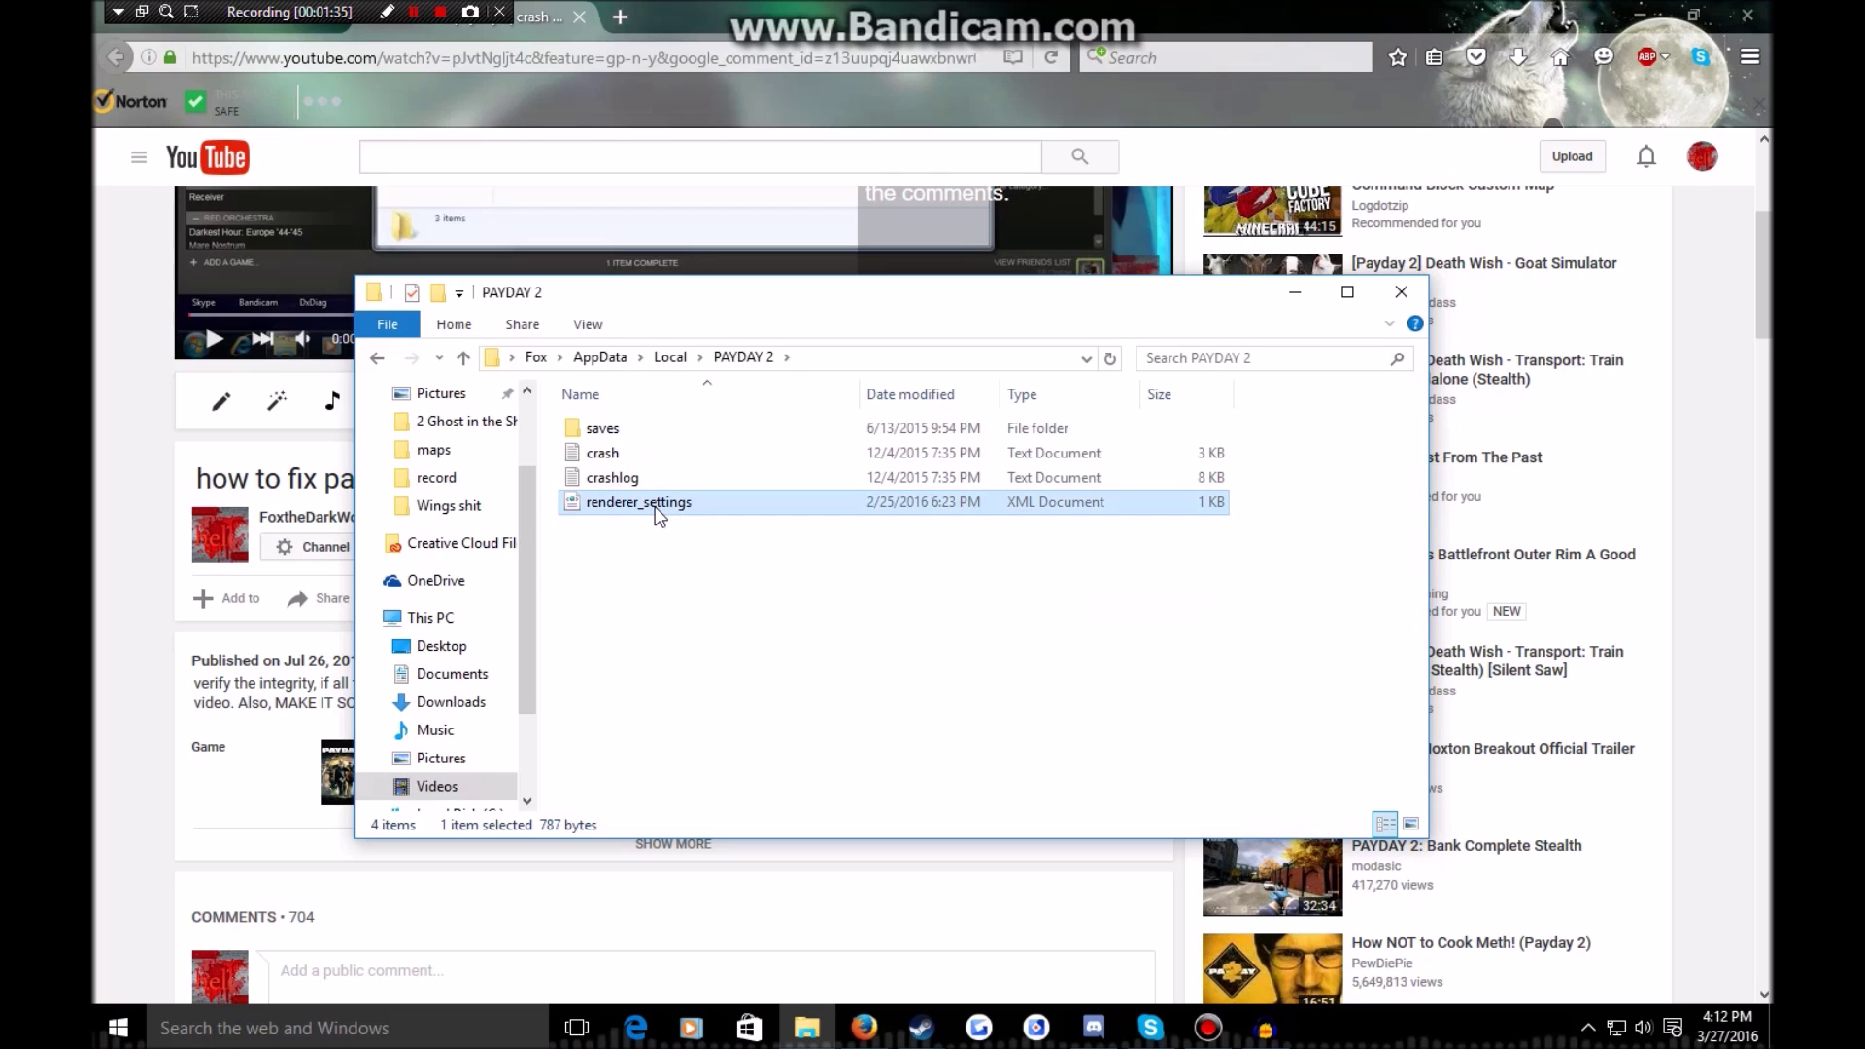
- Check the PAYDAY folder in Local, then return to the PAYDAY 2 folder
{"action": "left_click", "coordinate": [670, 357]}
{"action": "double_click", "coordinate": [621, 777]}
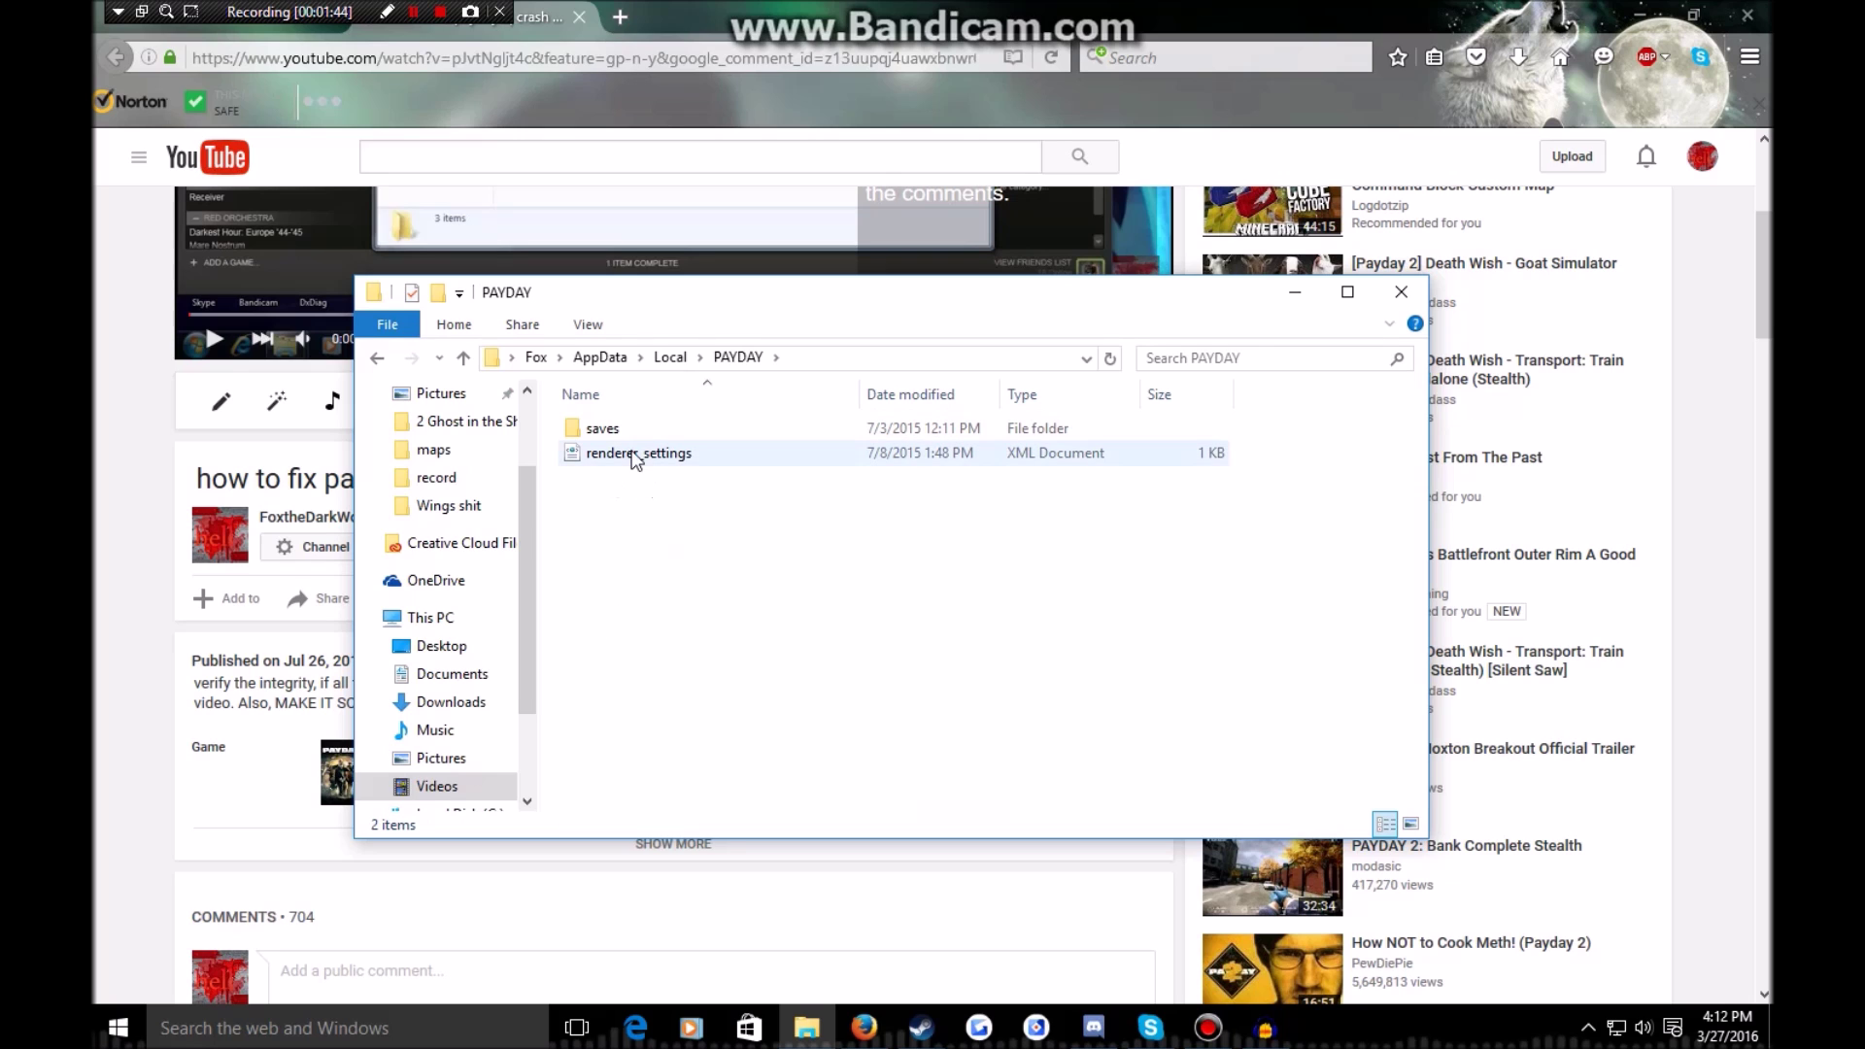
{"action": "left_click", "coordinate": [672, 357]}
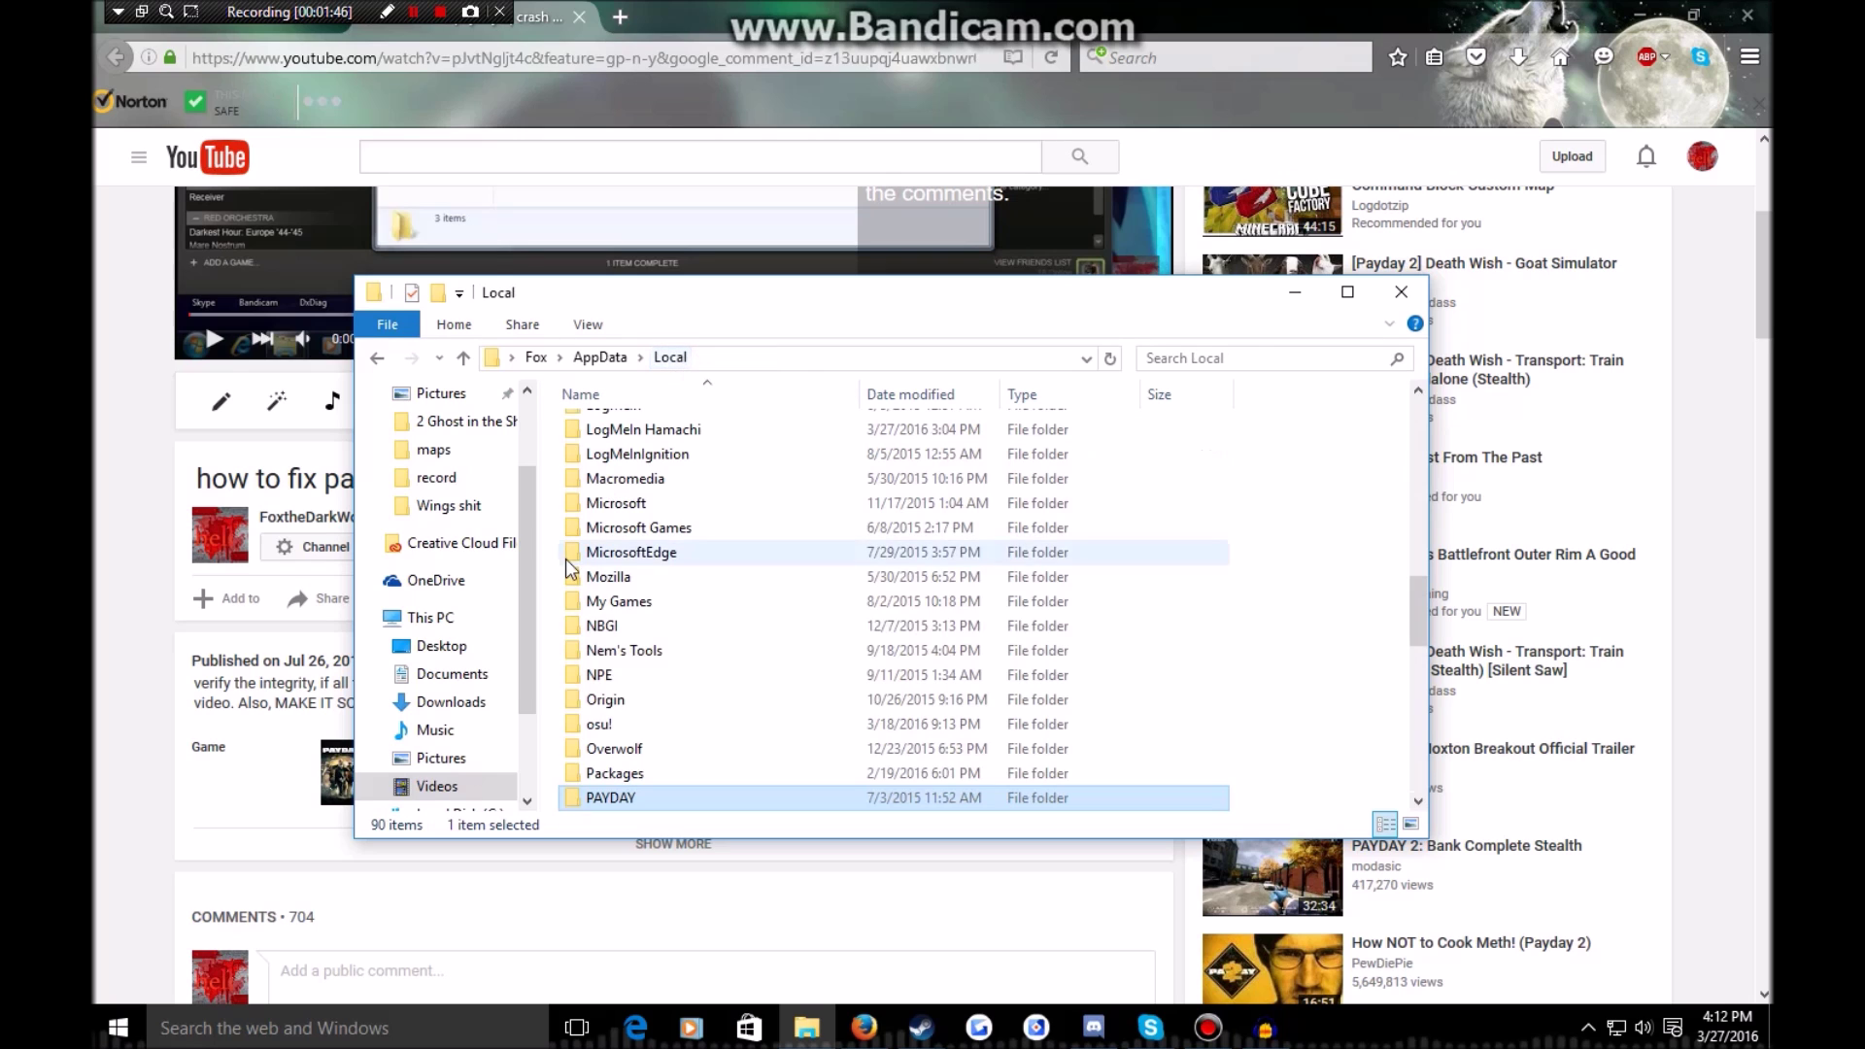
{"action": "scroll", "coordinate": [651, 777], "scroll_direction": "down", "scroll_amount": 1}
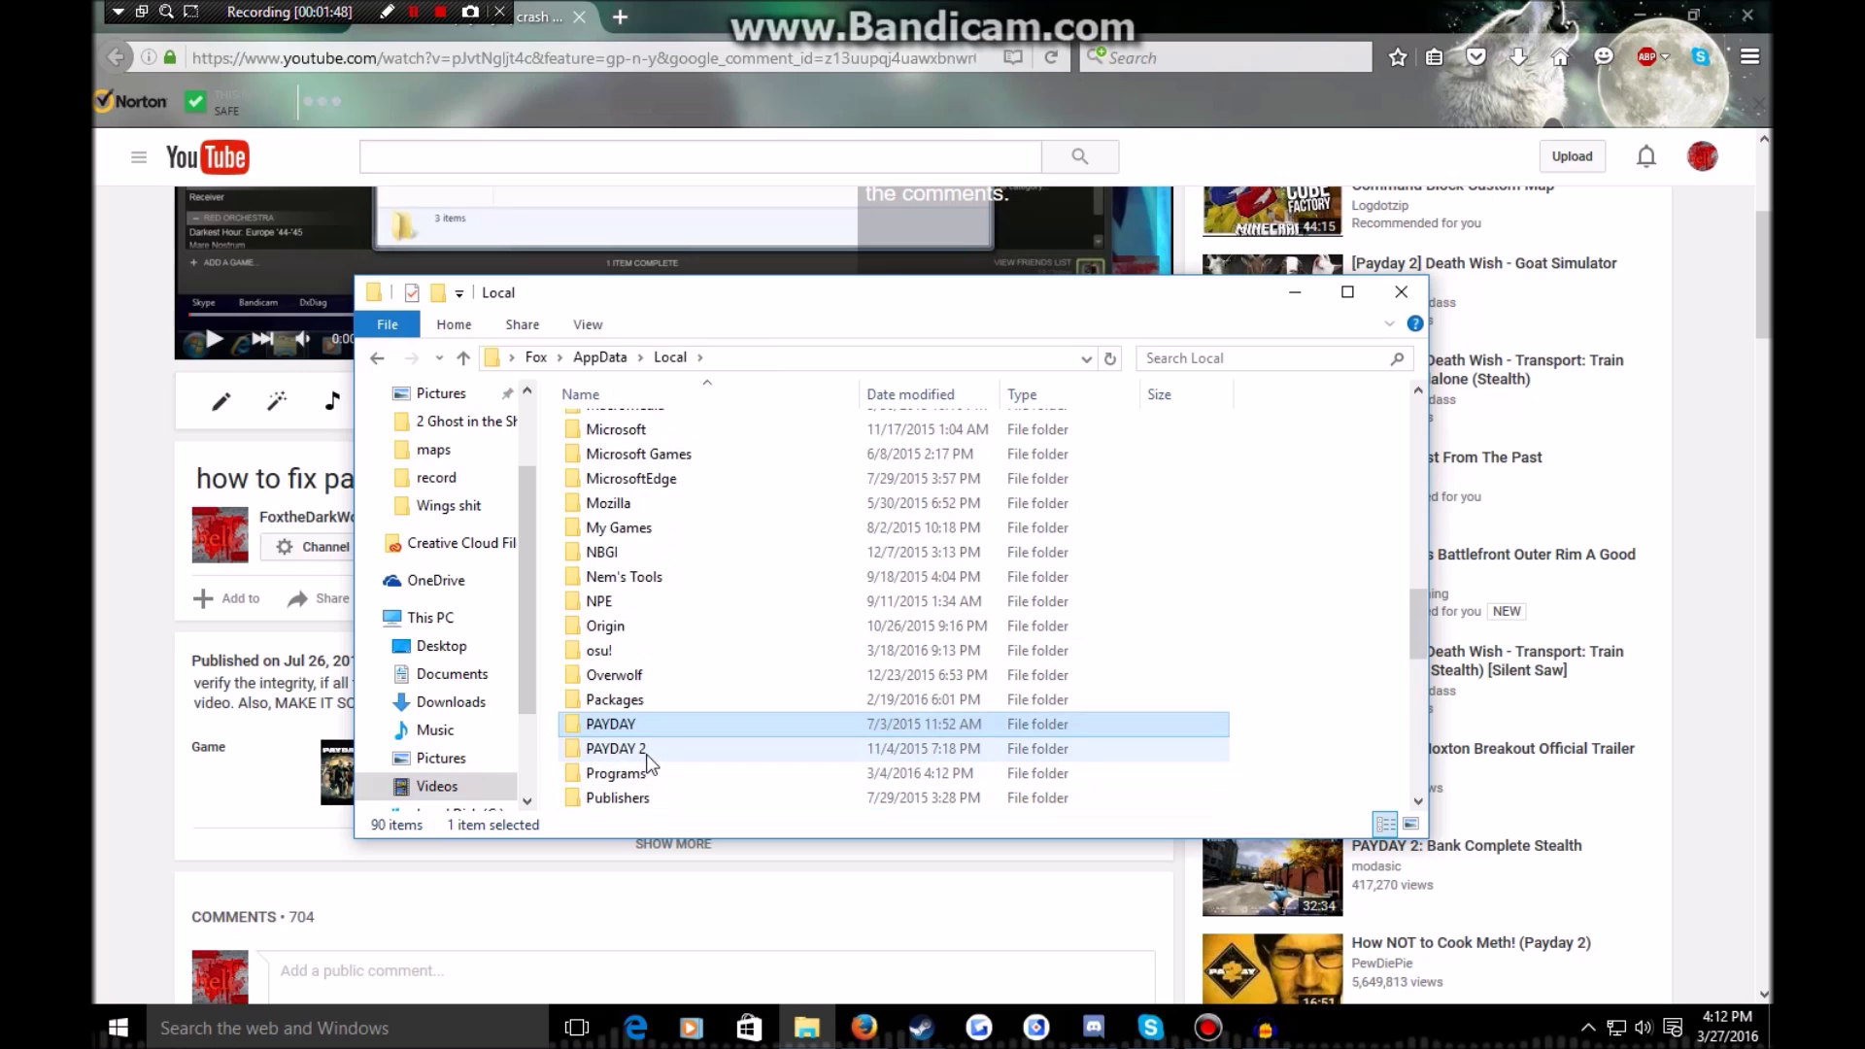
{"action": "double_click", "coordinate": [645, 754]}
- Bring the YouTube video back and expand its full description
{"action": "left_click", "coordinate": [97, 650]}
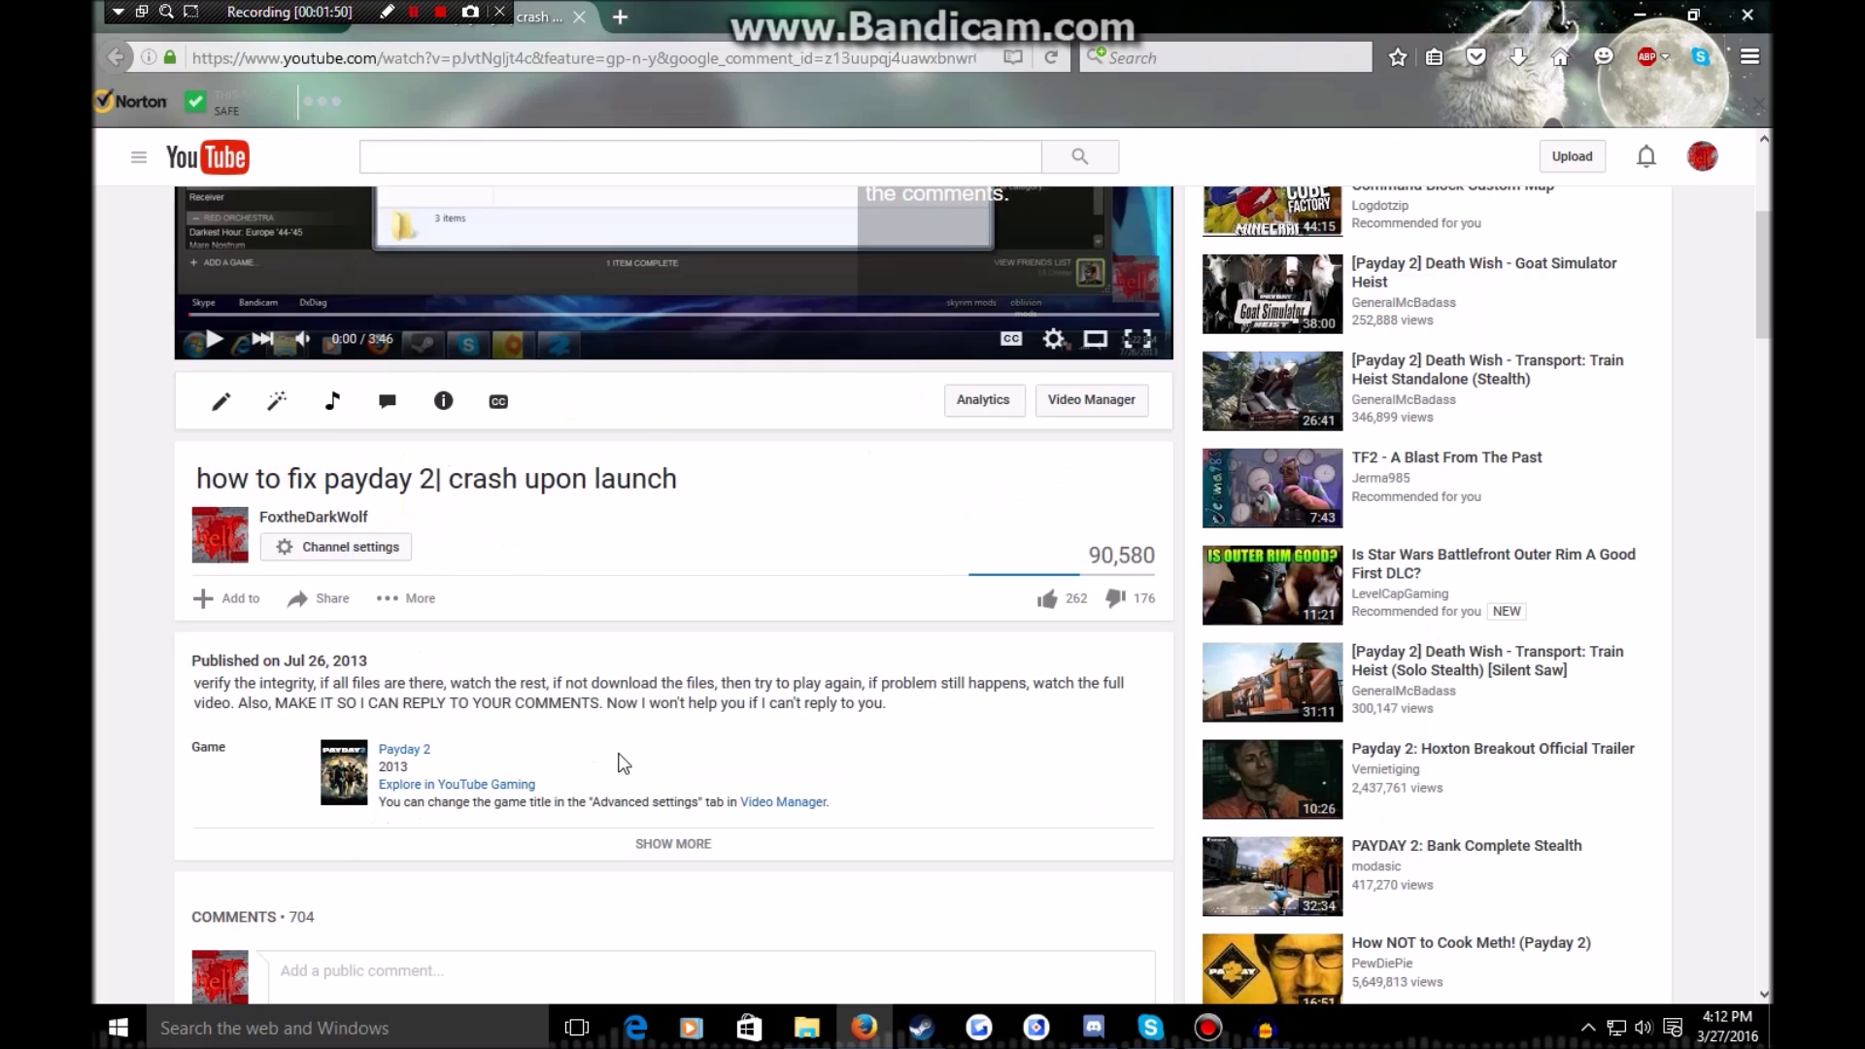
{"action": "scroll", "coordinate": [466, 452], "scroll_direction": "up", "scroll_amount": 3}
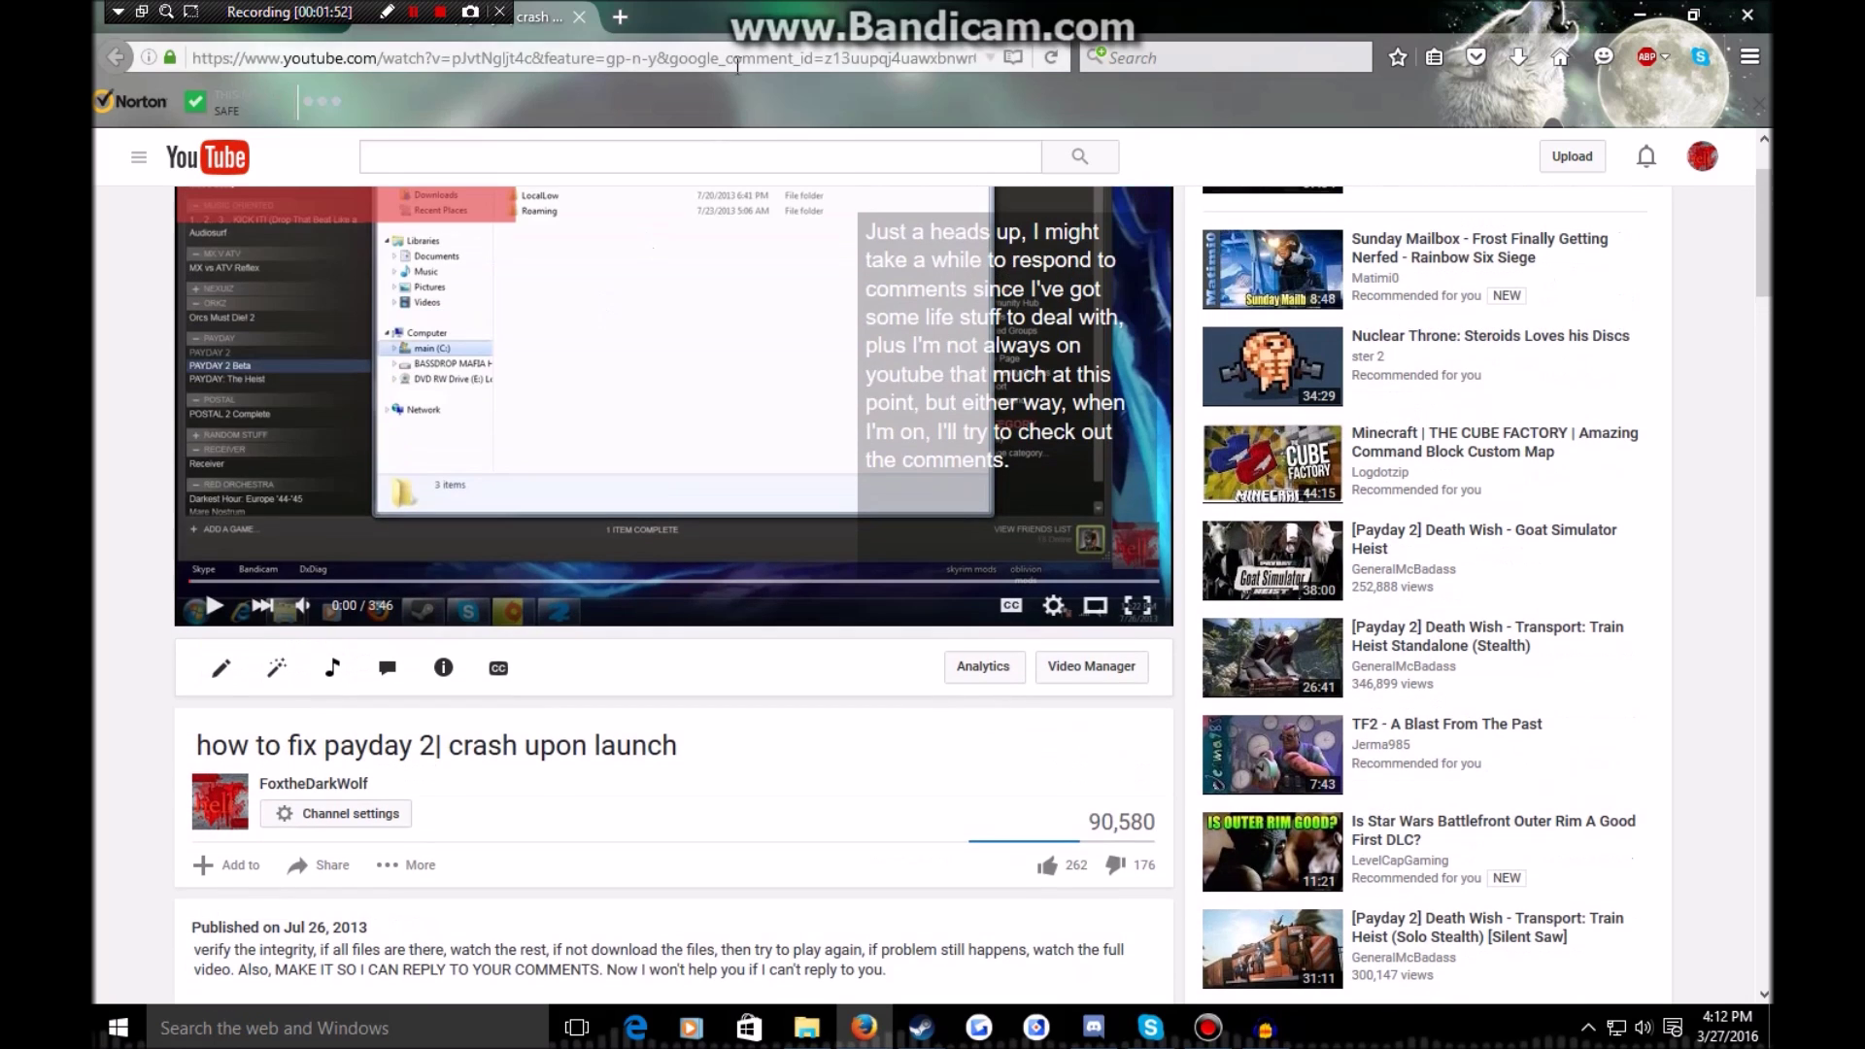
{"action": "scroll", "coordinate": [592, 388], "scroll_direction": "down", "scroll_amount": 7}
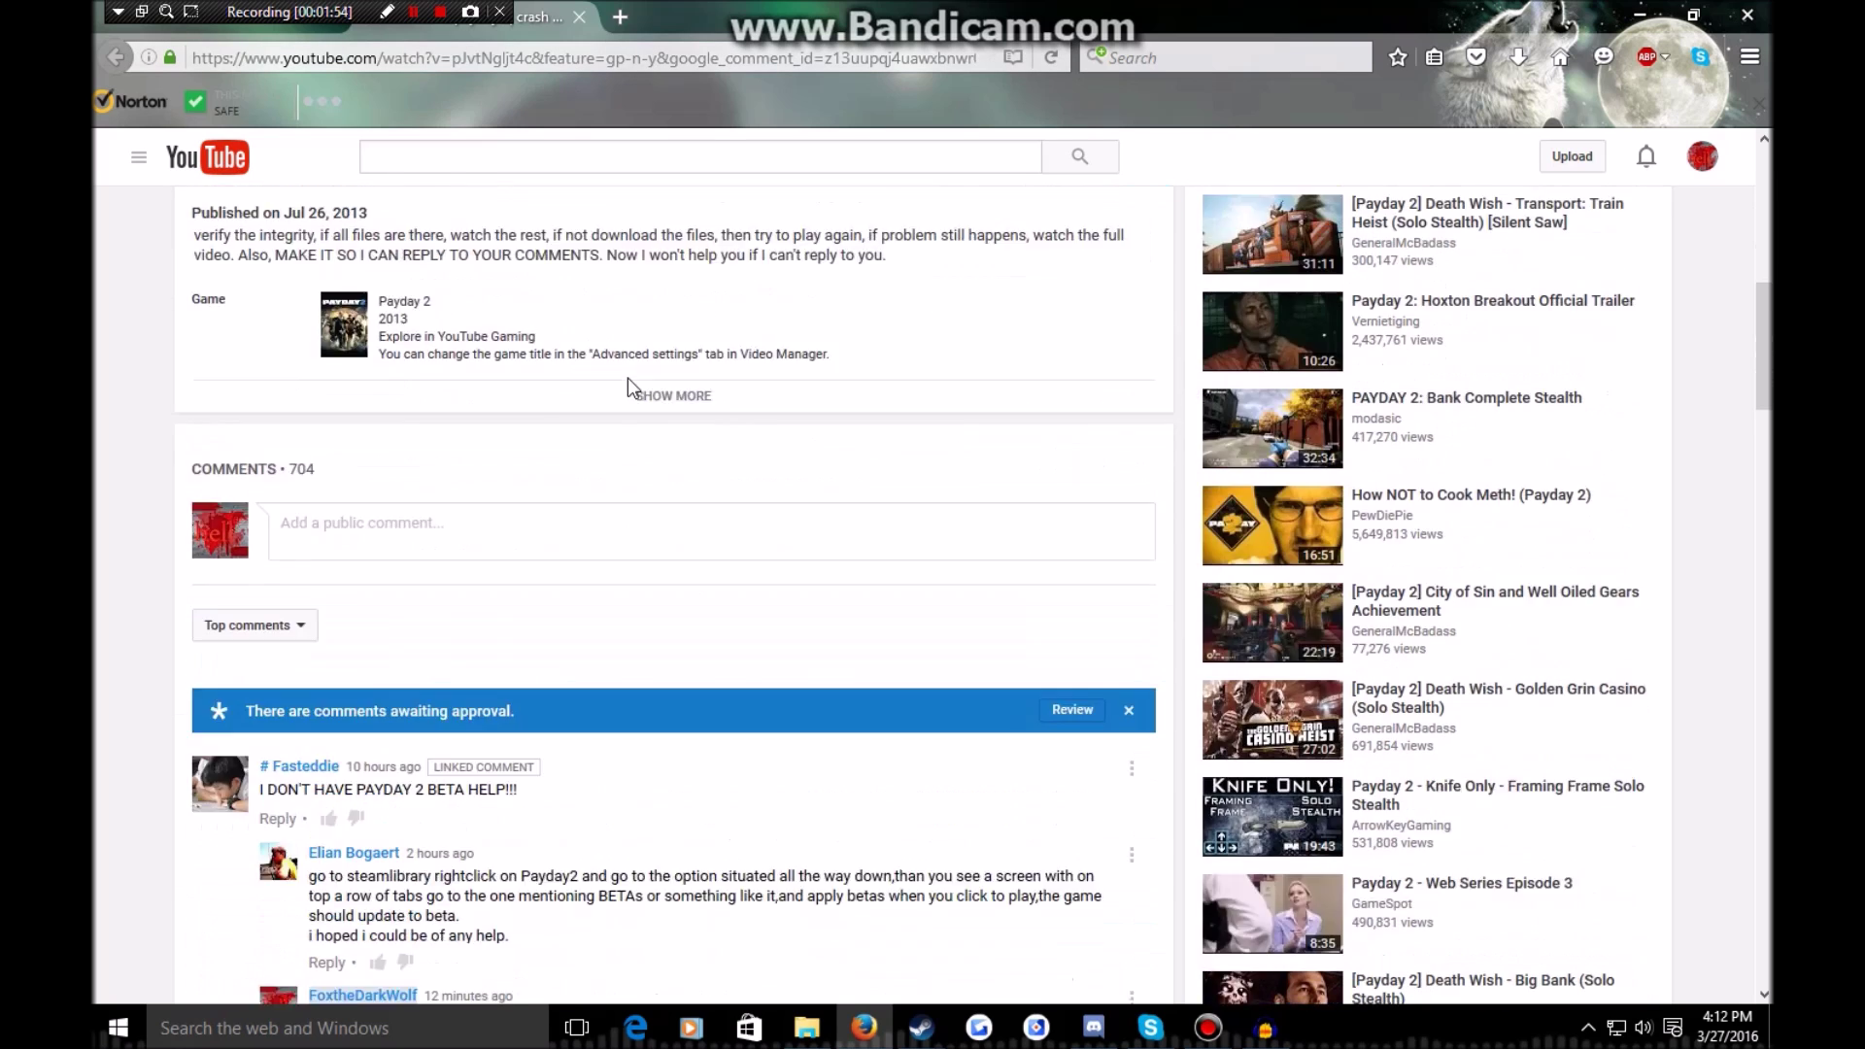
{"action": "scroll", "coordinate": [660, 544], "scroll_direction": "up", "scroll_amount": 2}
{"action": "left_click", "coordinate": [674, 579]}
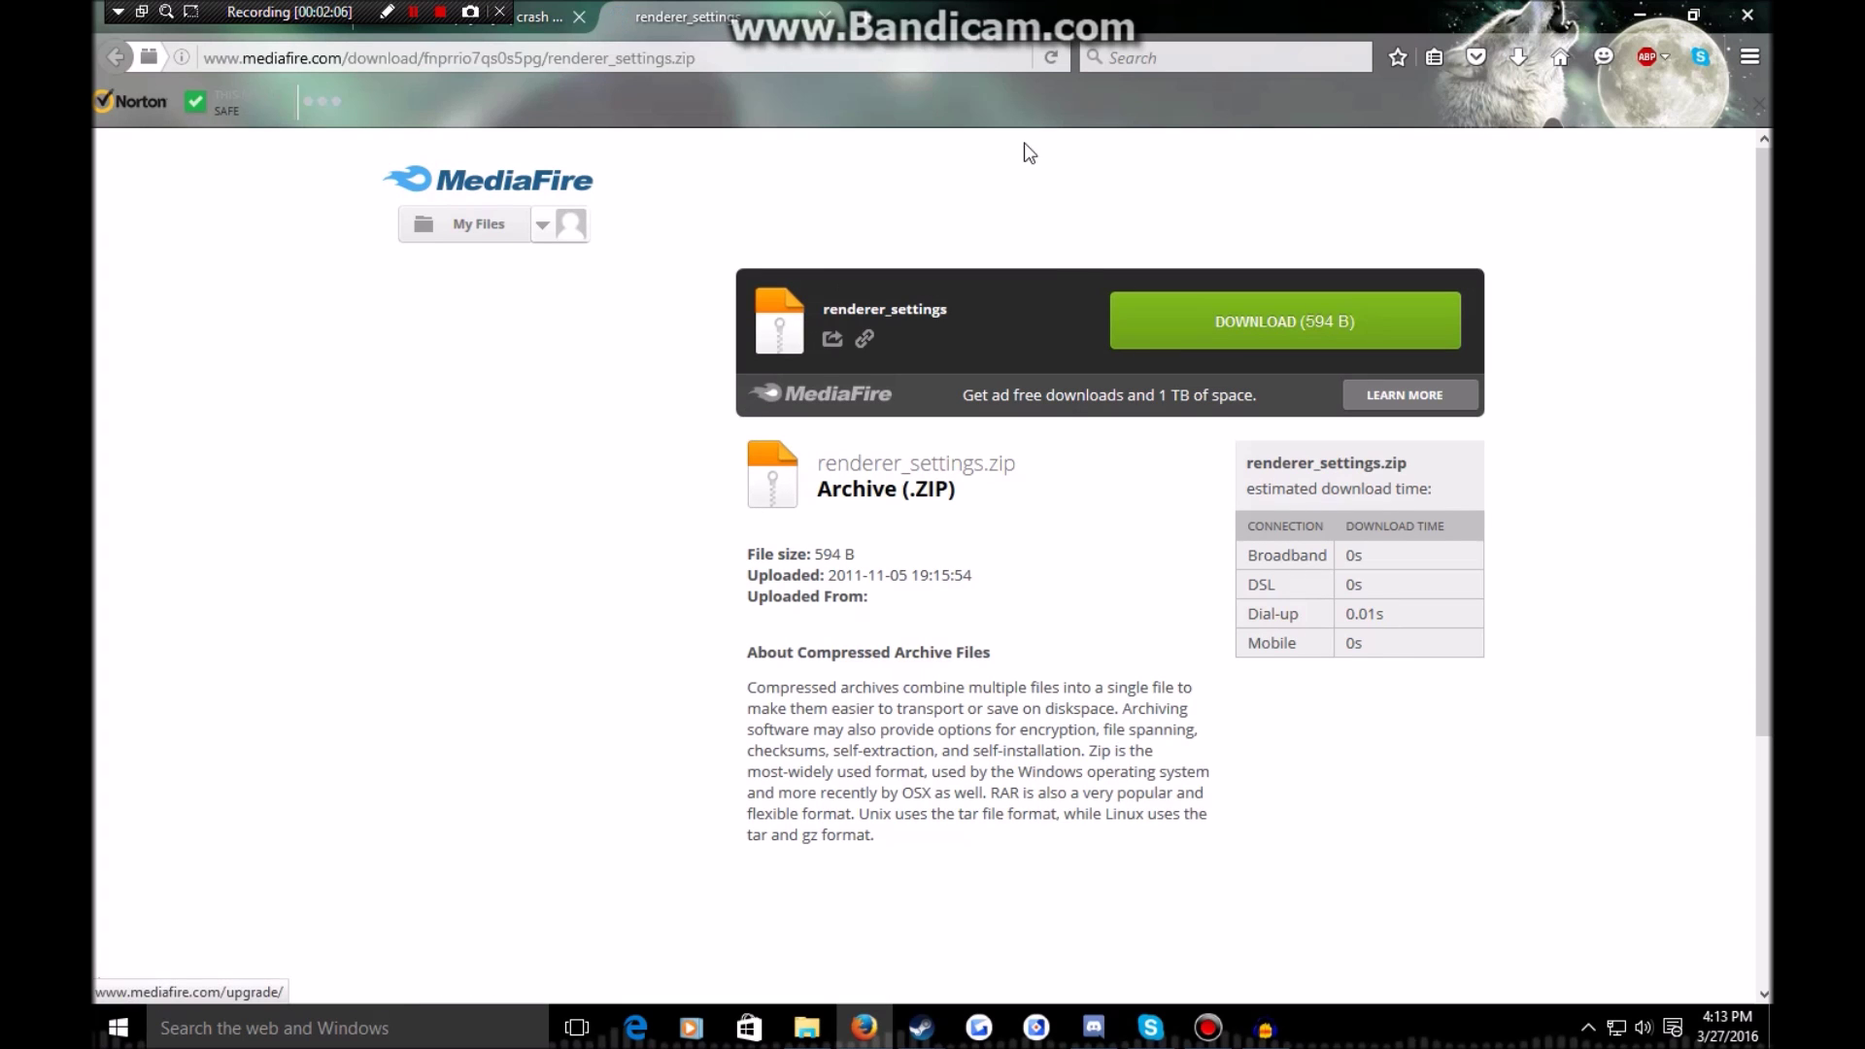
- Close the MediaFire tab, cancel the description editor, and minimize Firefox
{"action": "left_click", "coordinate": [822, 16]}
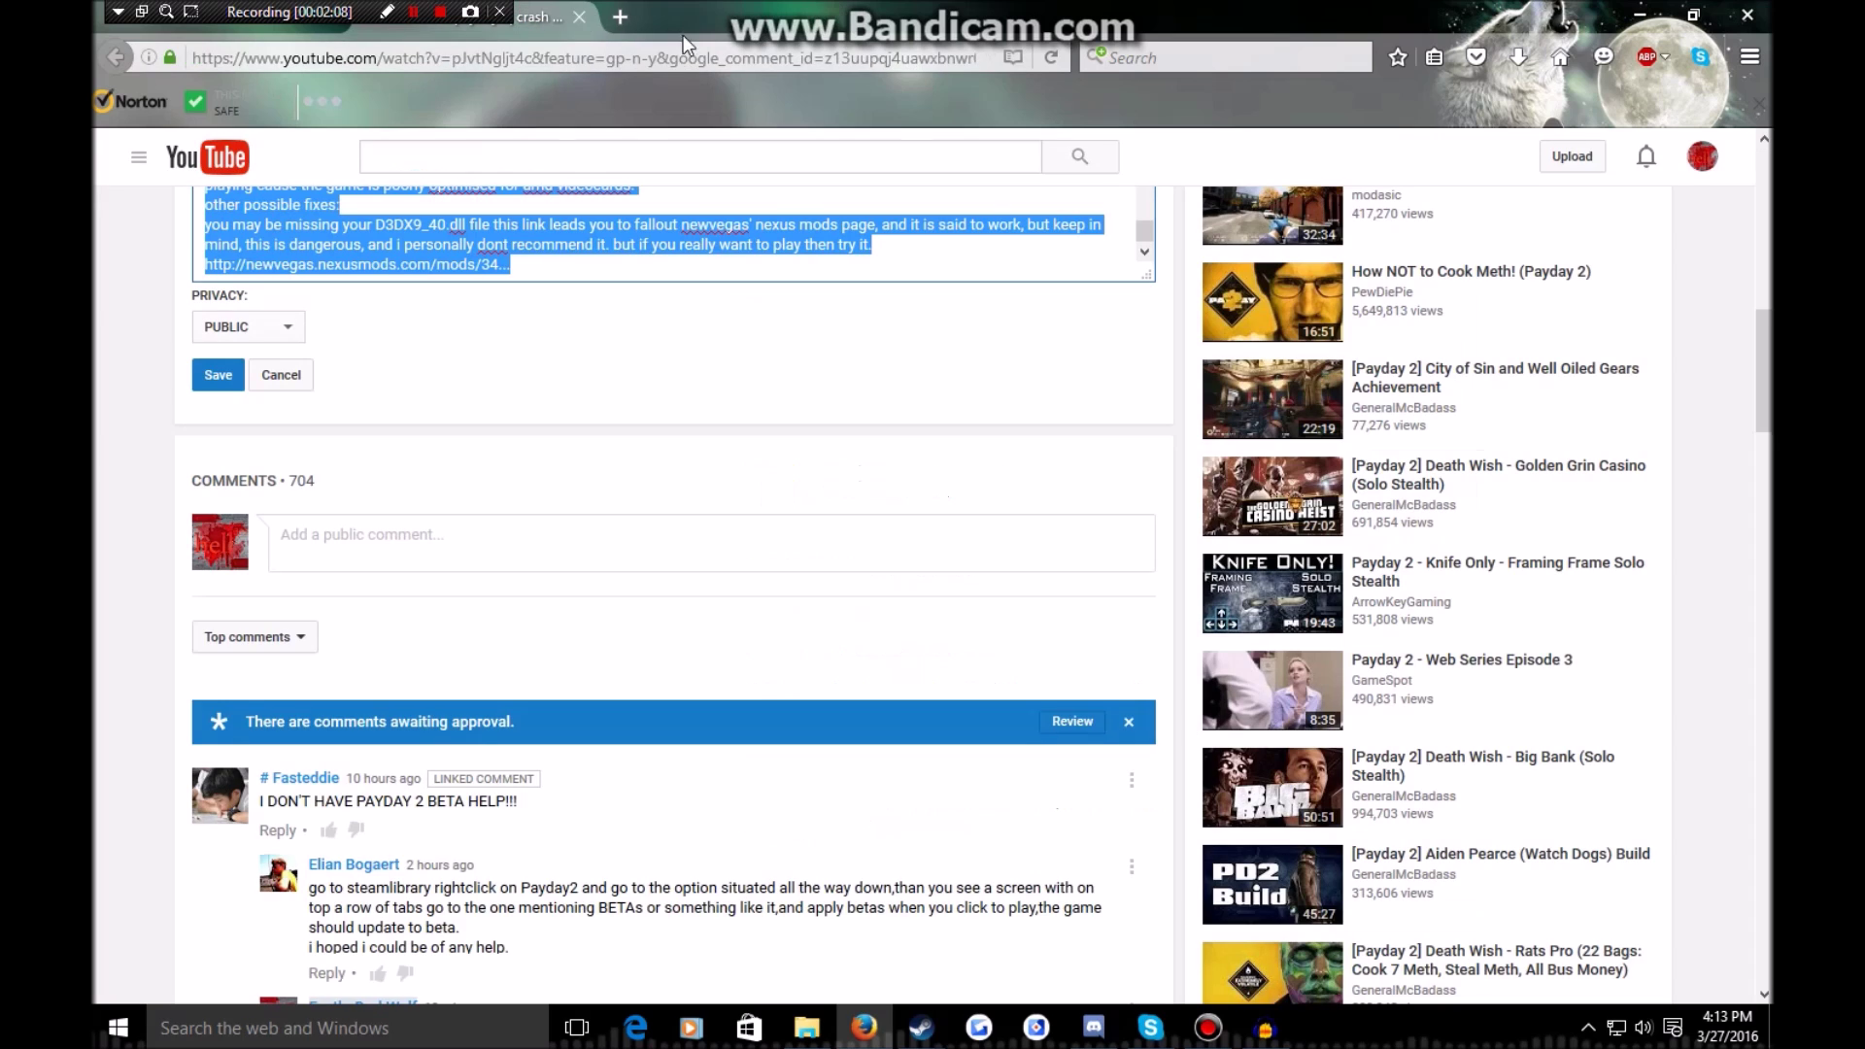
{"action": "scroll", "coordinate": [966, 358], "scroll_direction": "up", "scroll_amount": 4}
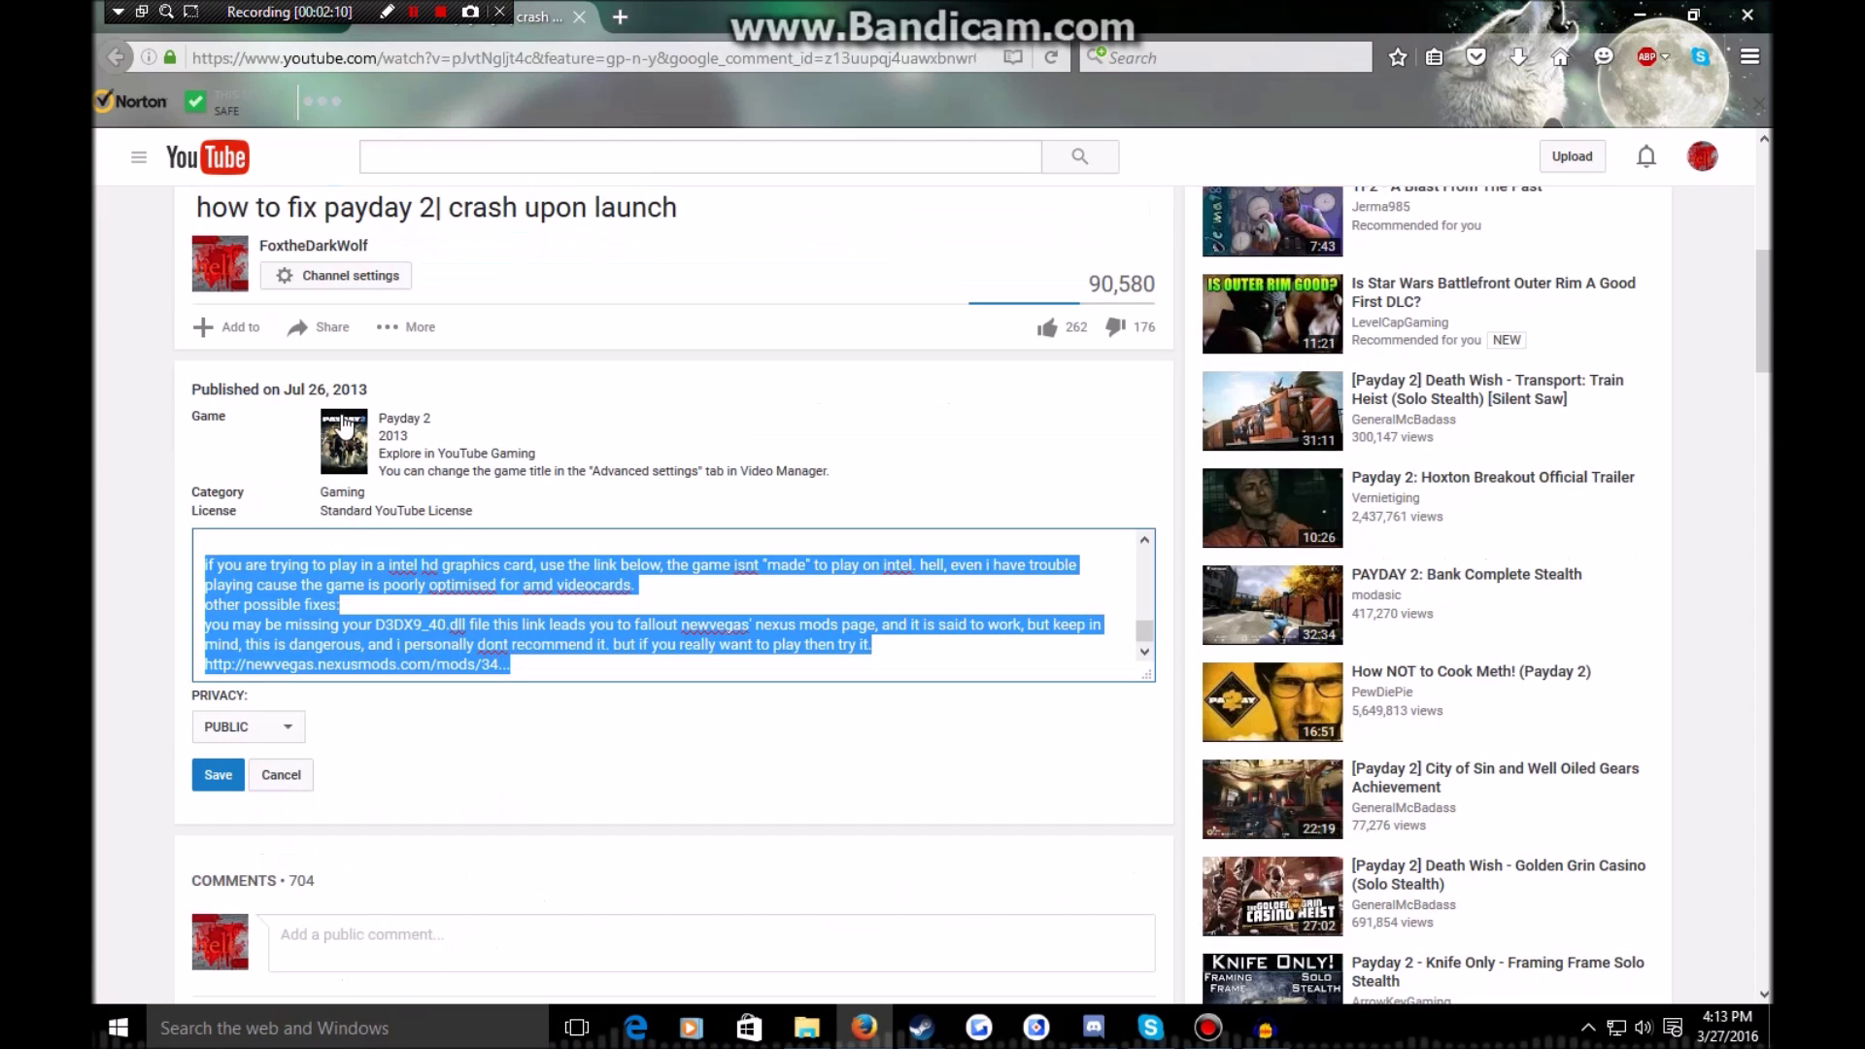
{"action": "left_click", "coordinate": [275, 777]}
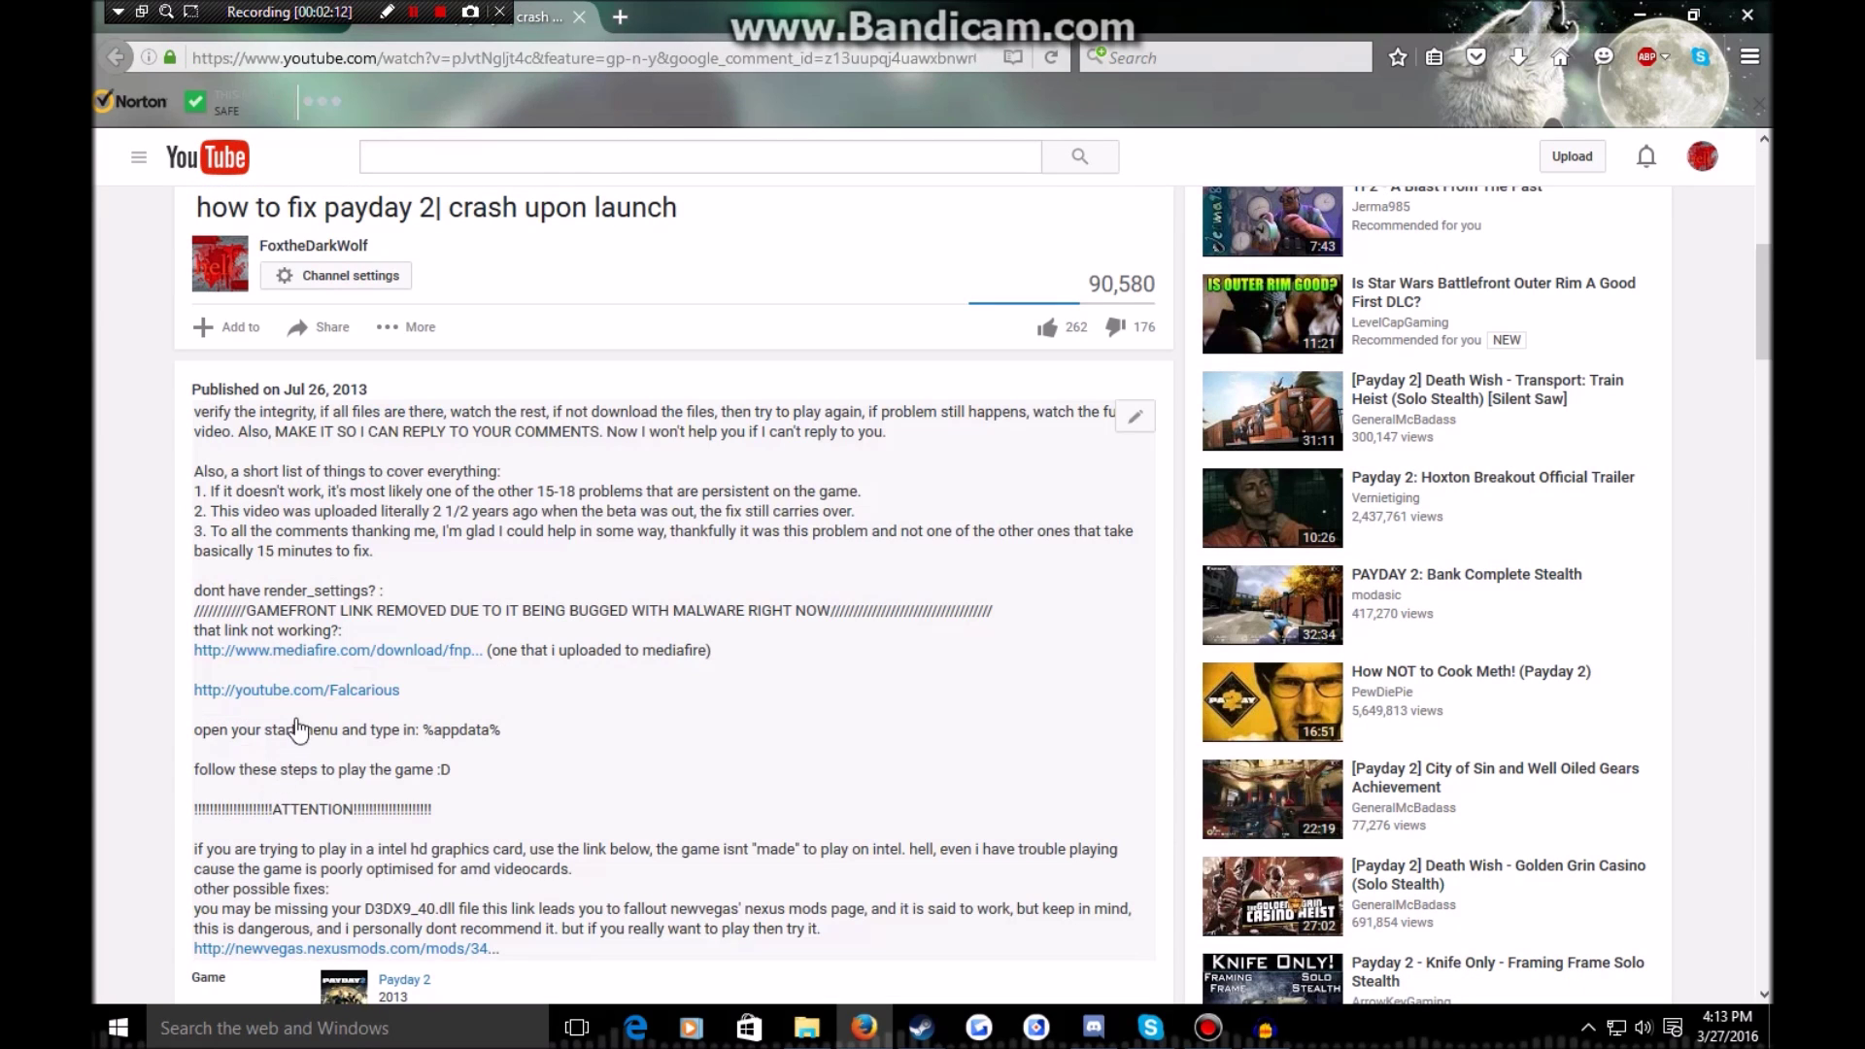
{"action": "scroll", "coordinate": [935, 462], "scroll_direction": "up", "scroll_amount": 5}
{"action": "scroll", "coordinate": [933, 447], "scroll_direction": "up", "scroll_amount": 1}
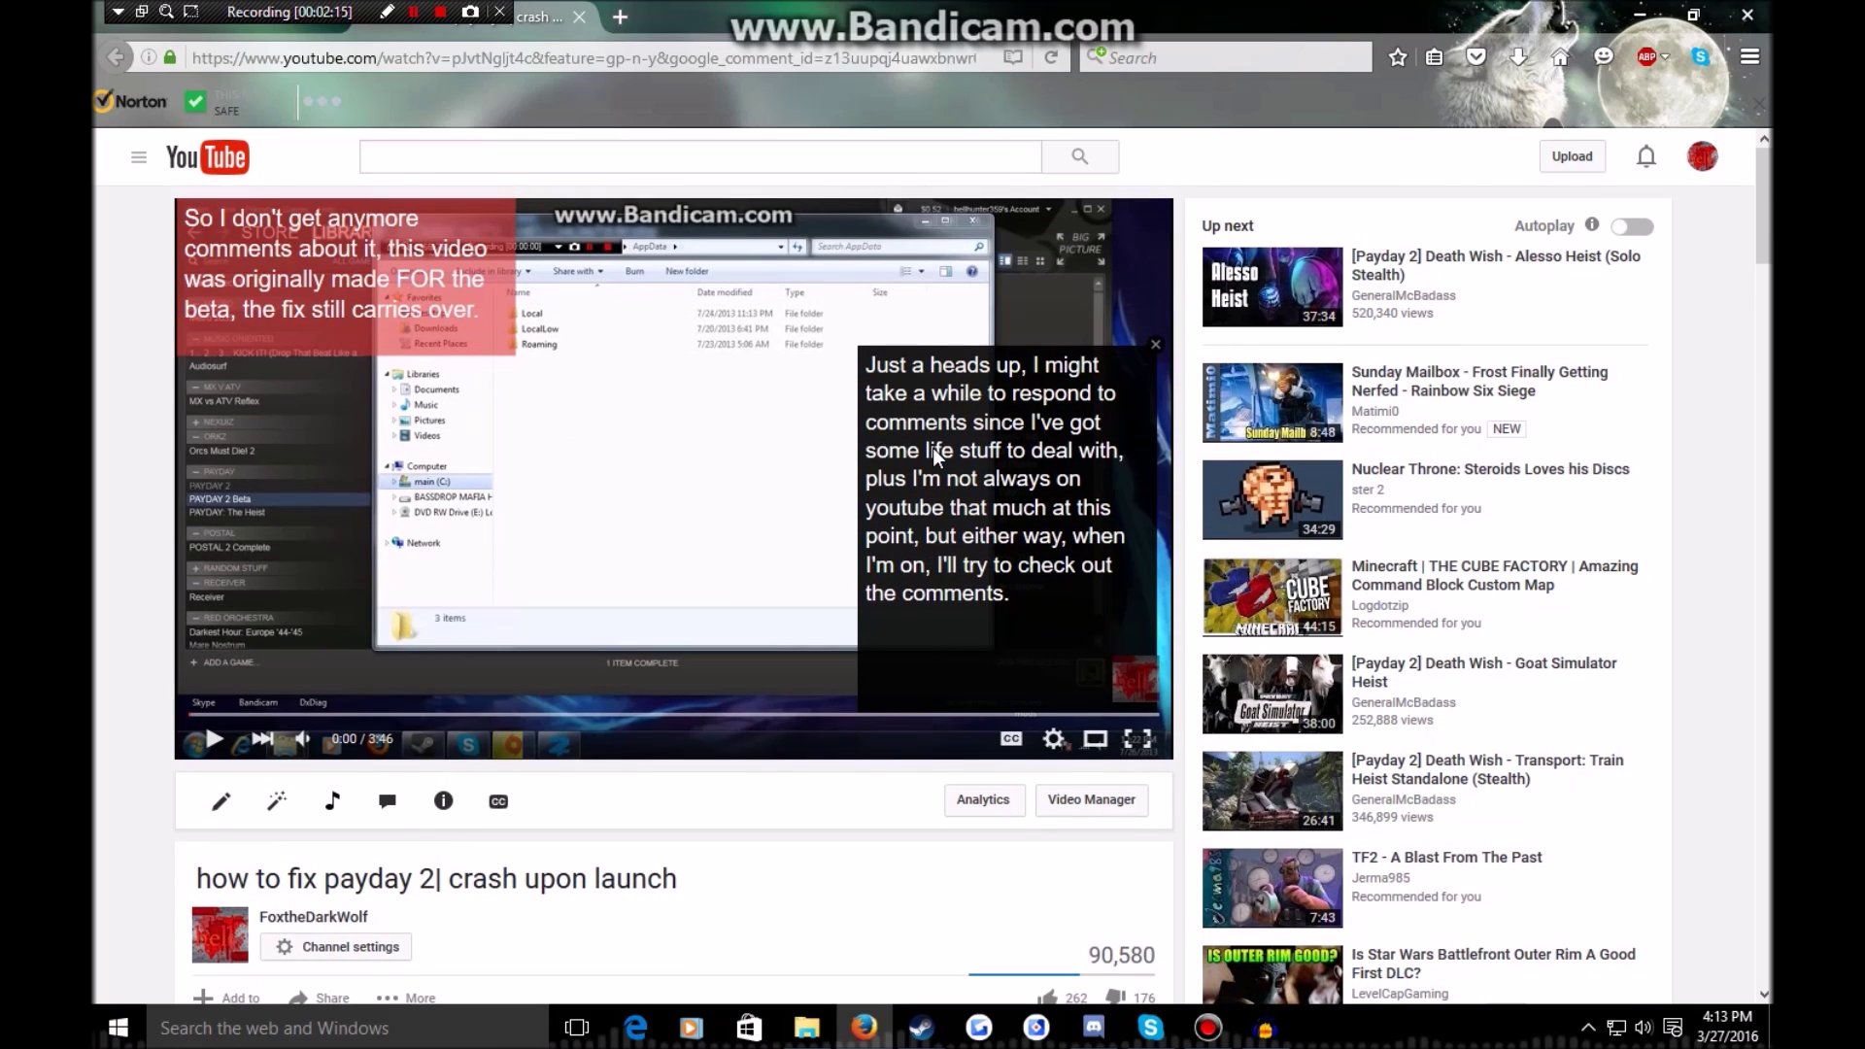
{"action": "left_click", "coordinate": [1643, 16]}
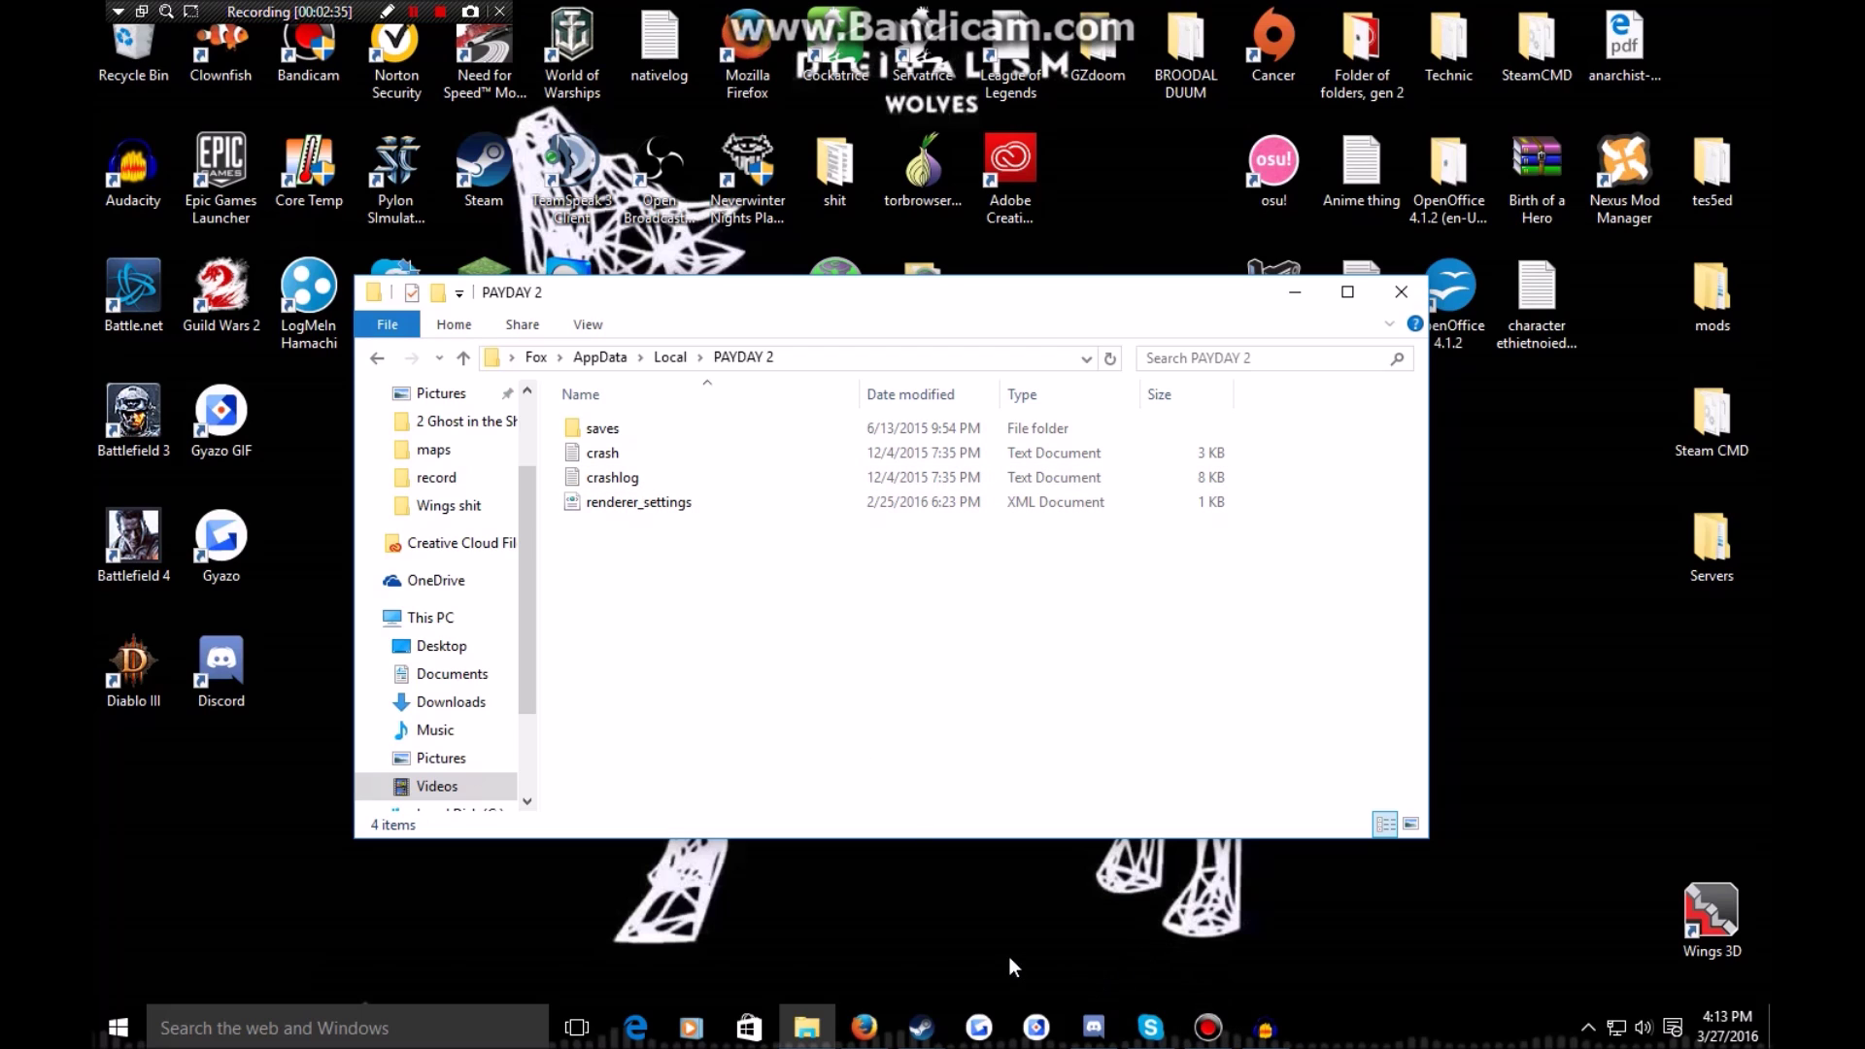
- Restore Firefox from the taskbar to bring the YouTube video back
{"action": "mouse_move", "coordinate": [888, 1005]}
{"action": "left_click", "coordinate": [871, 1029]}
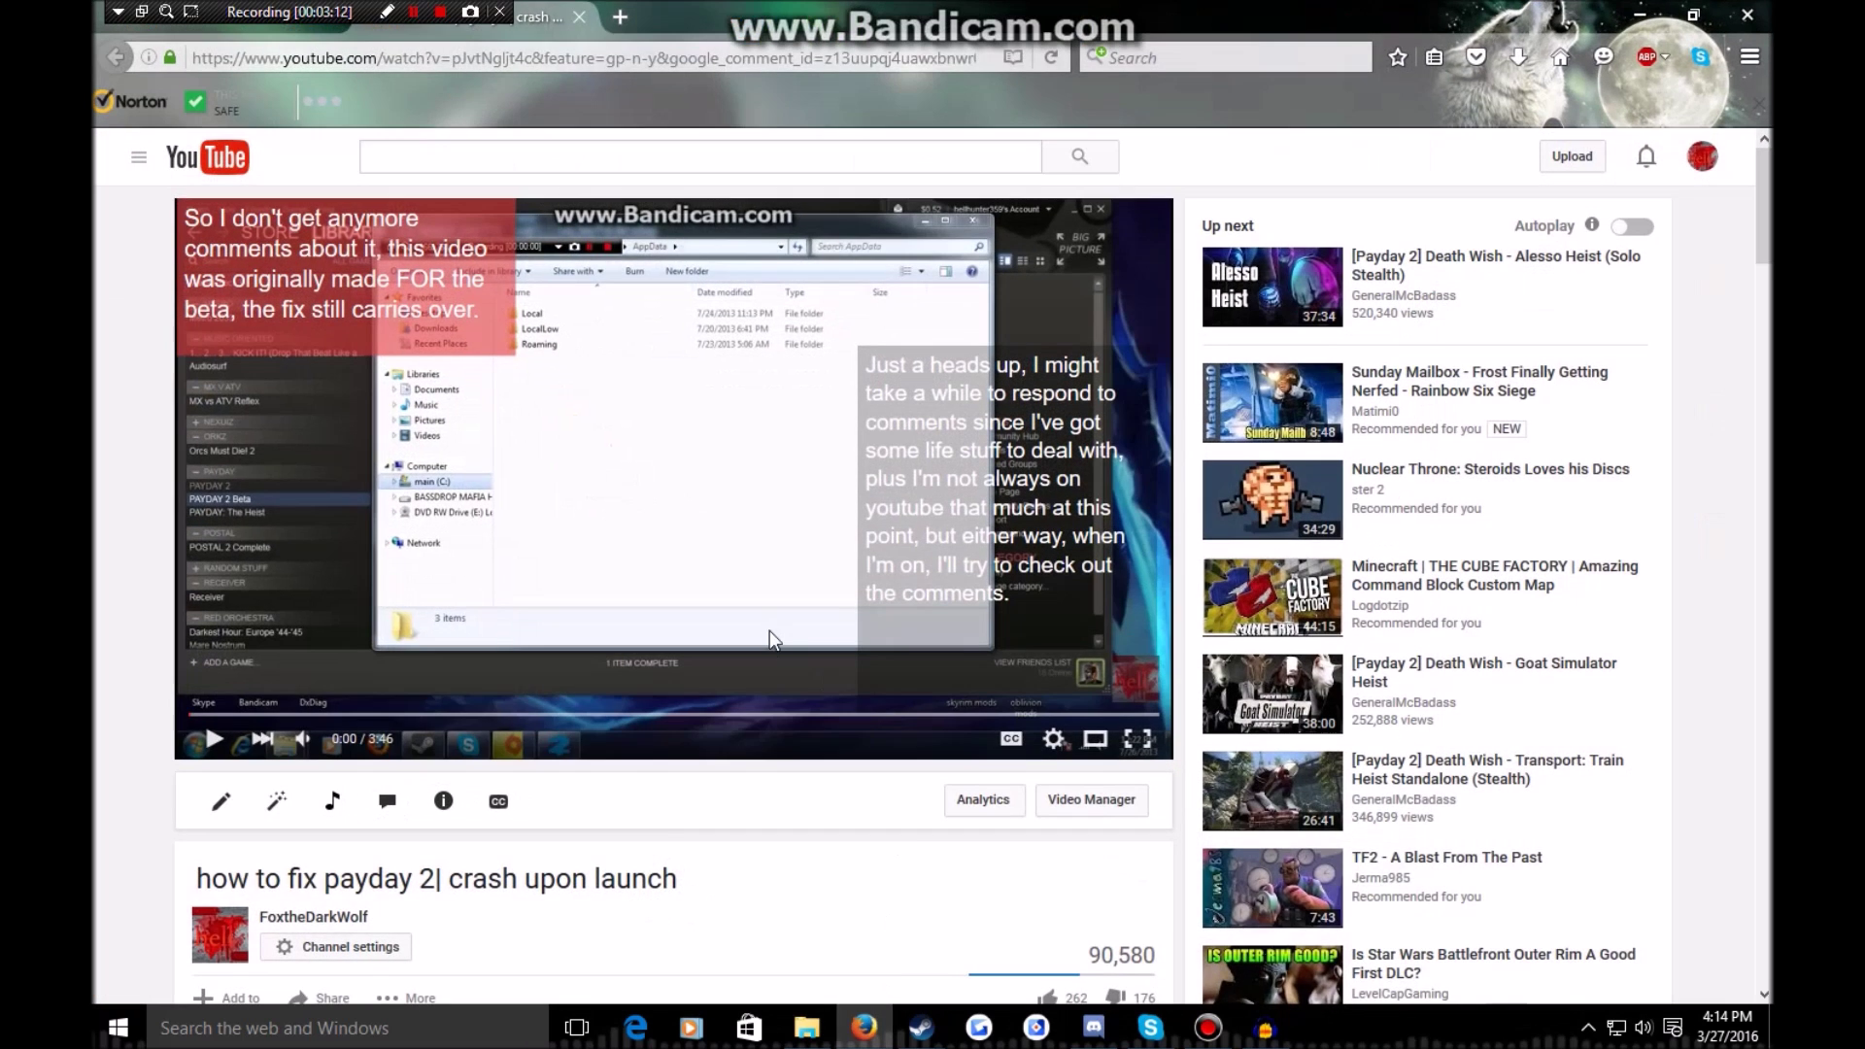
- Scroll to the expanded description and follow the newvegas.nexusmods.com link
{"action": "scroll", "coordinate": [691, 728], "scroll_direction": "down", "scroll_amount": 8}
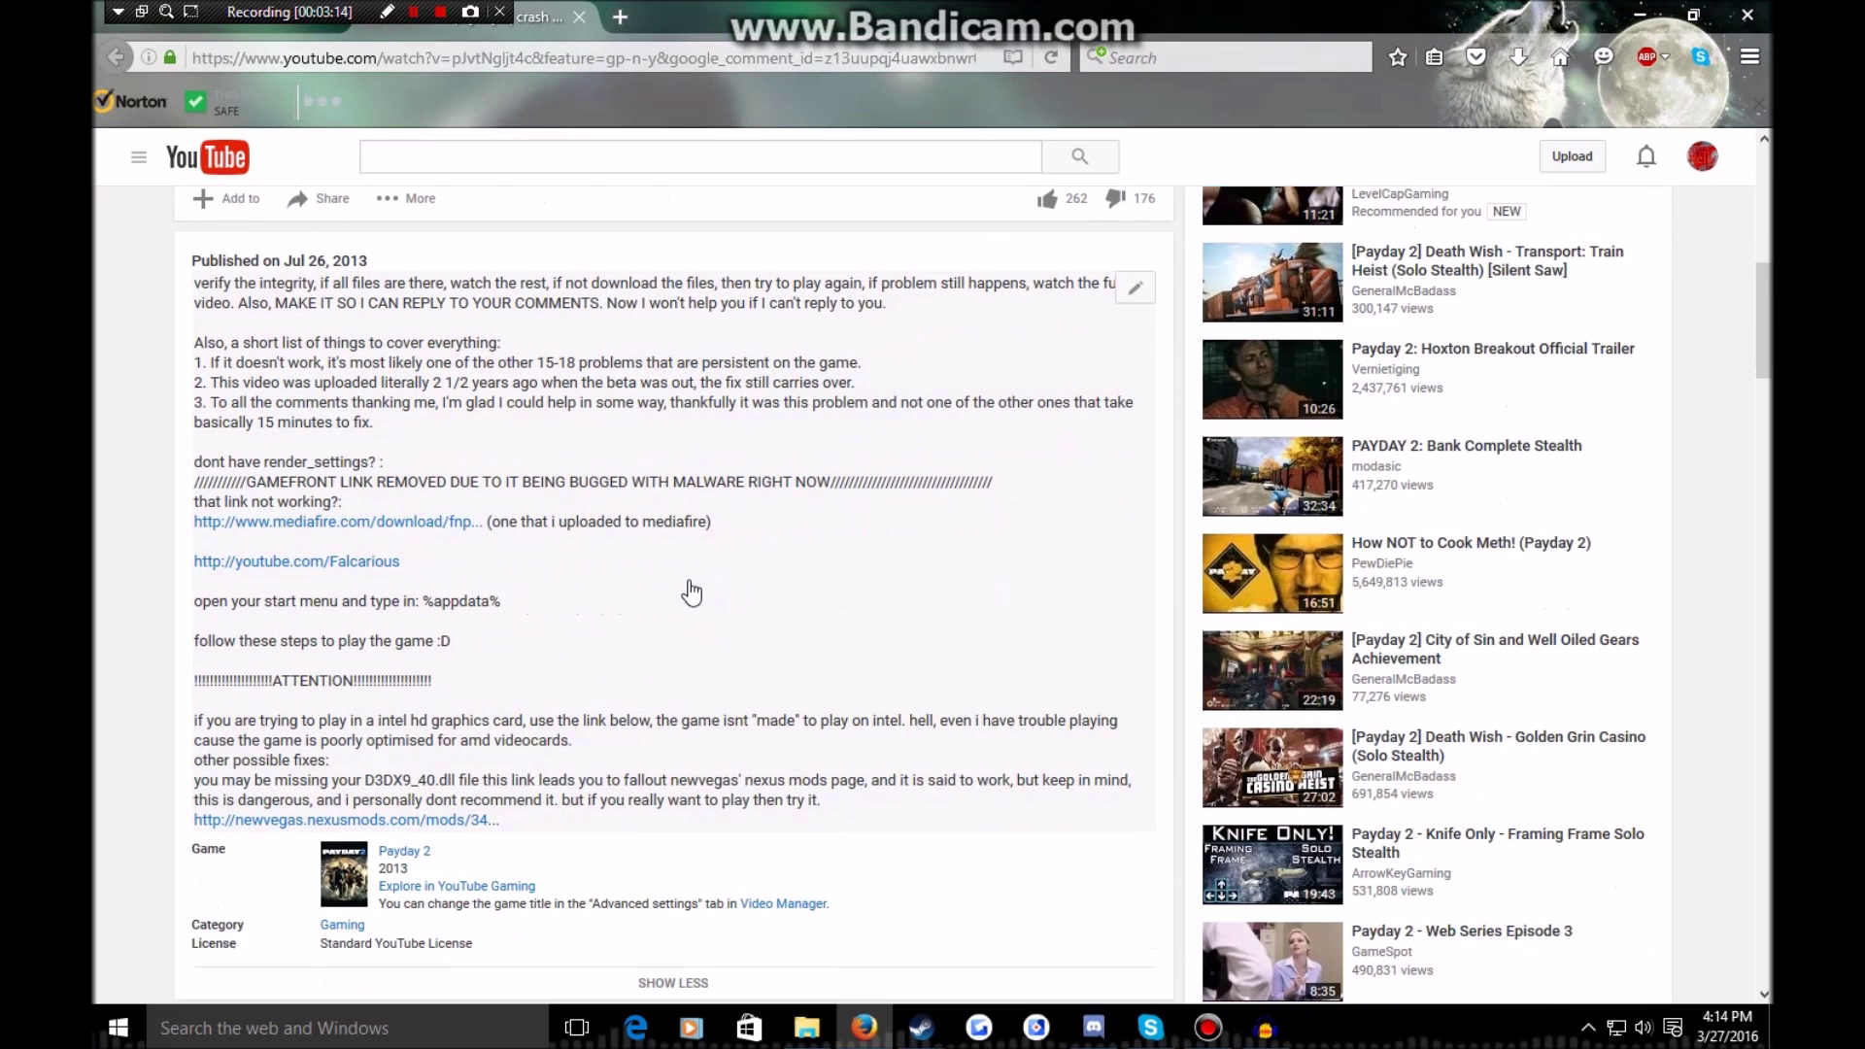
{"action": "scroll", "coordinate": [690, 592], "scroll_direction": "down", "scroll_amount": 1}
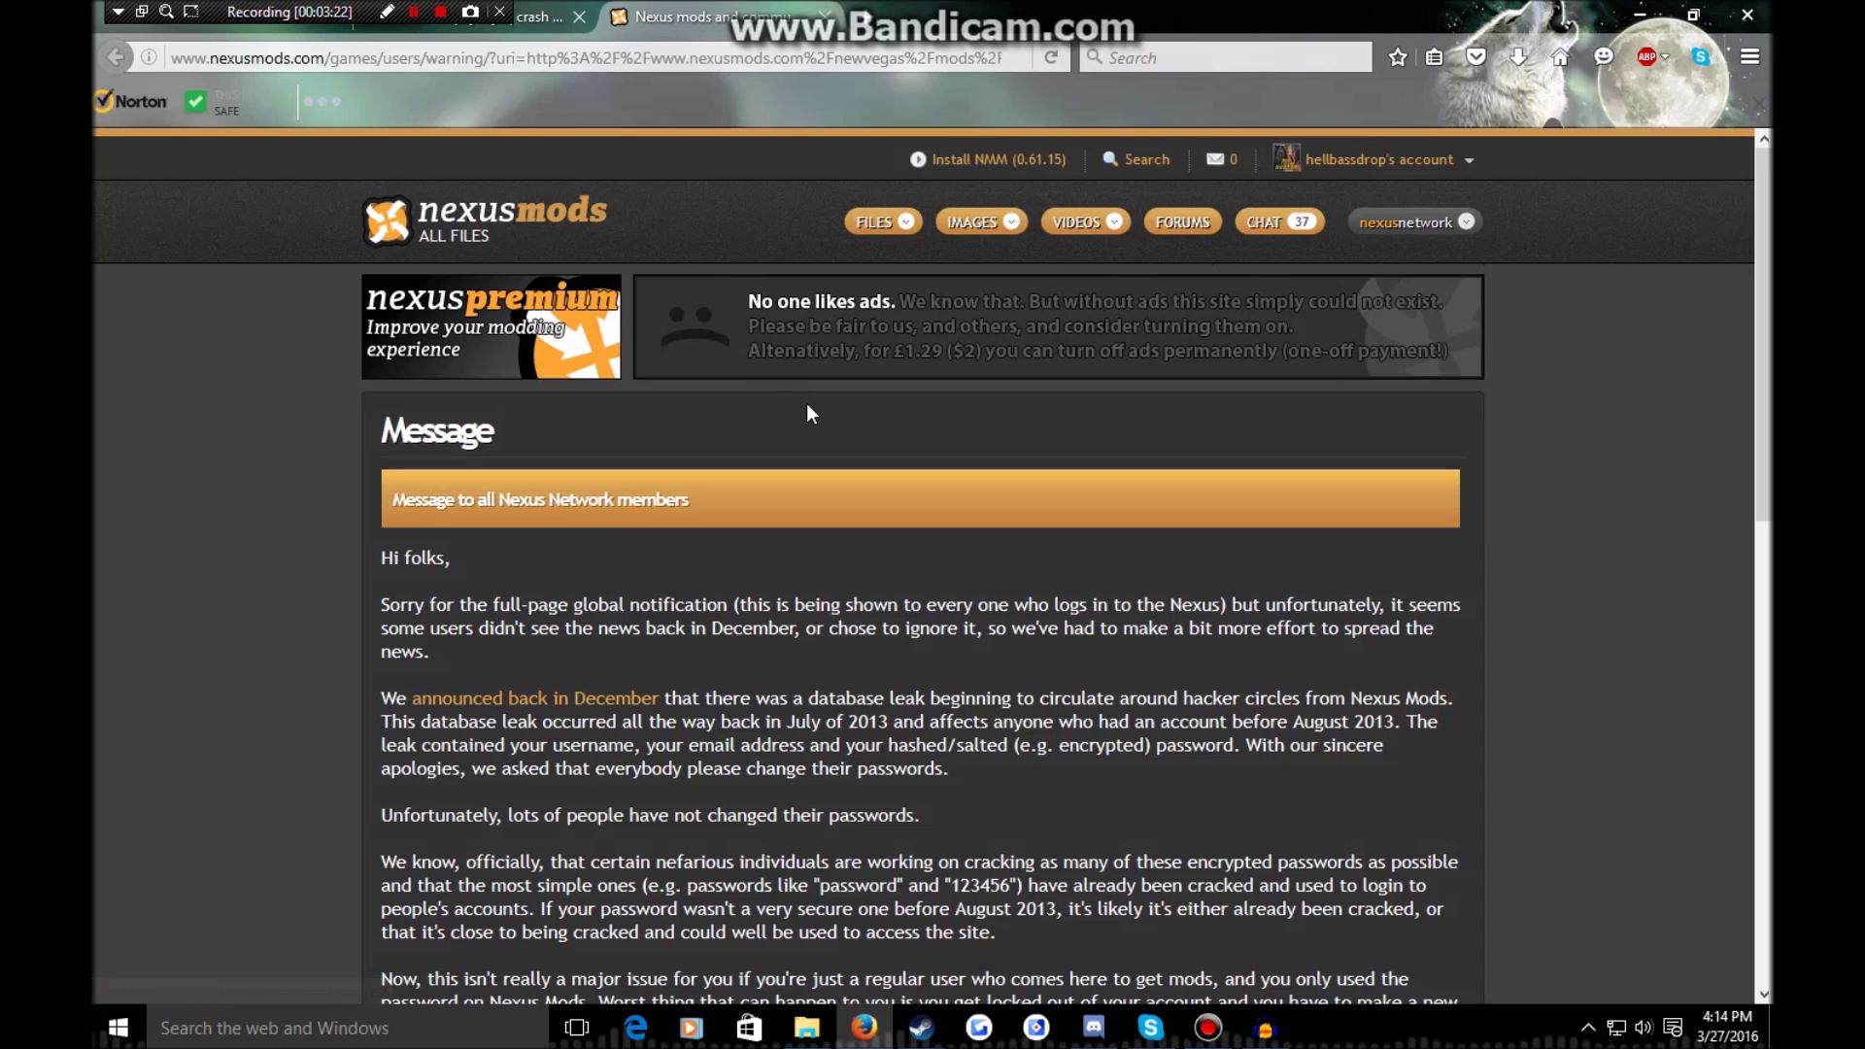
- Dismiss the Nexus network message with GOT IT, then close the 'File not found' tab
{"action": "scroll", "coordinate": [806, 404], "scroll_direction": "down", "scroll_amount": 2}
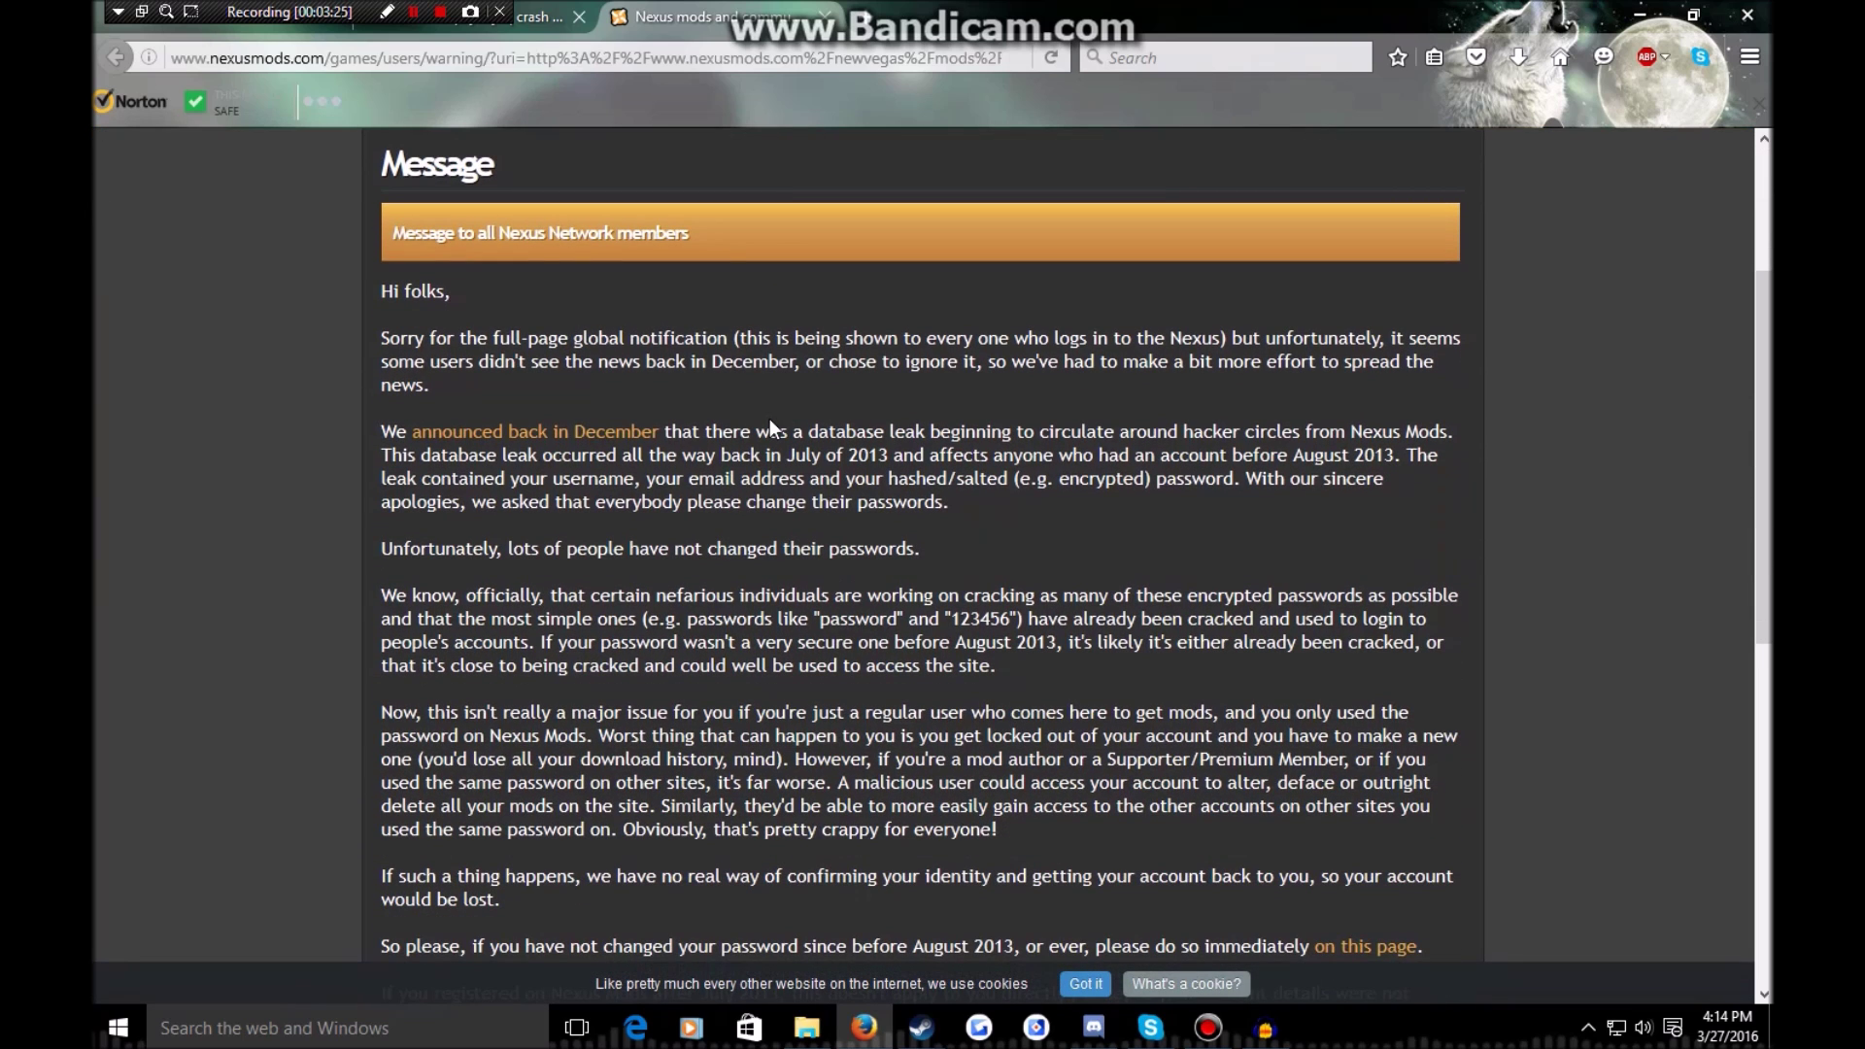
{"action": "scroll", "coordinate": [771, 422], "scroll_direction": "down", "scroll_amount": 1}
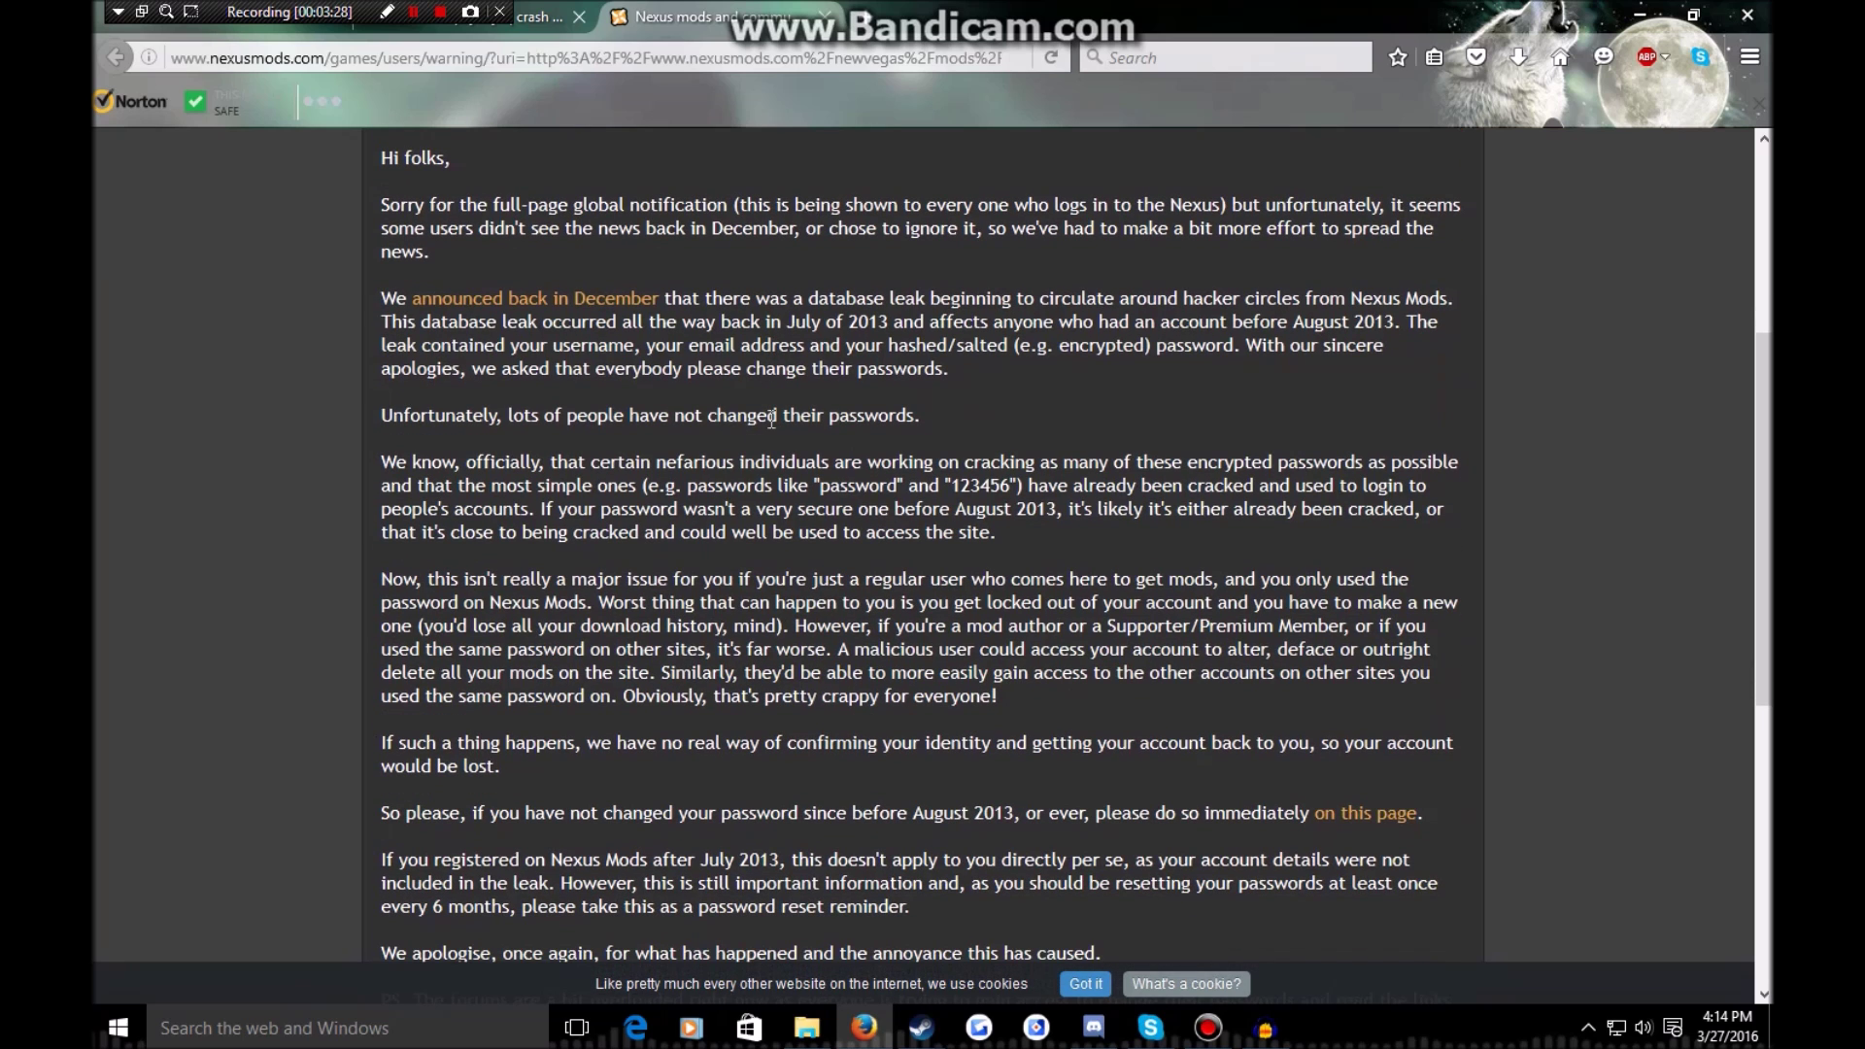
{"action": "scroll", "coordinate": [773, 419], "scroll_direction": "down", "scroll_amount": 2}
{"action": "scroll", "coordinate": [772, 419], "scroll_direction": "down", "scroll_amount": 2}
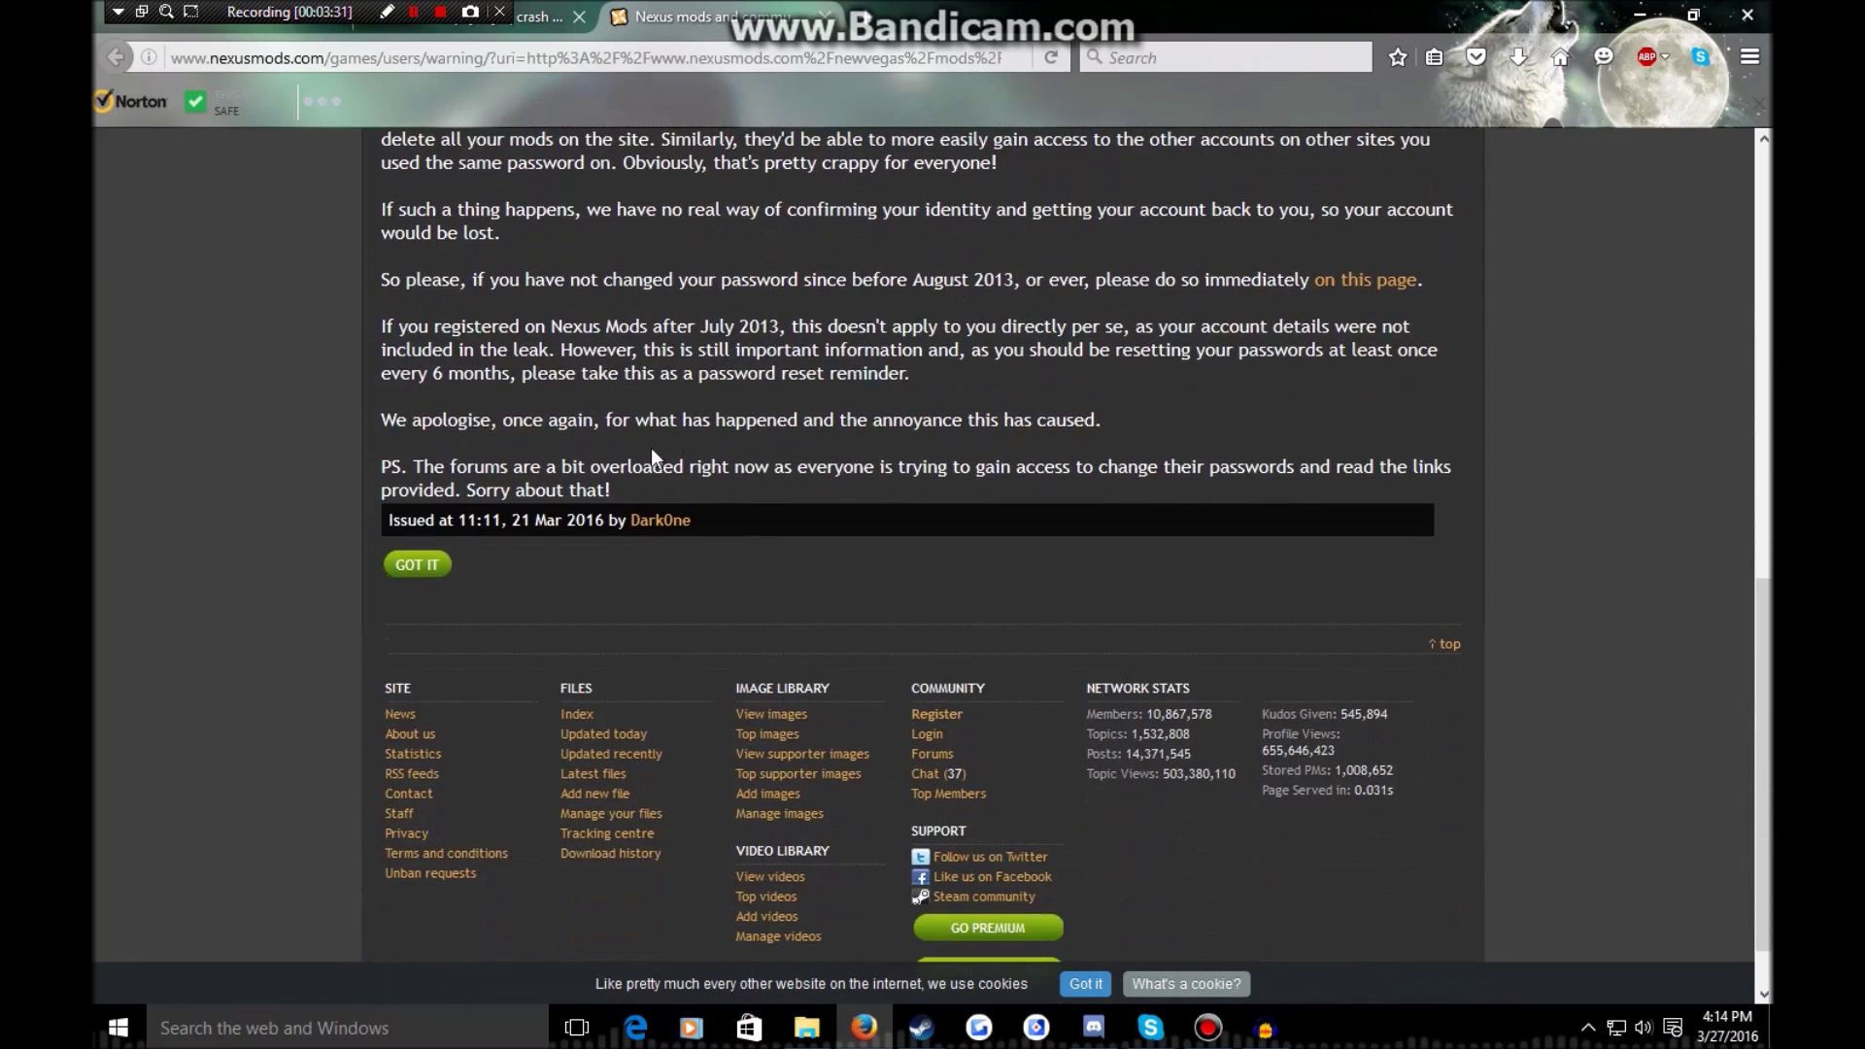
{"action": "left_click", "coordinate": [428, 566]}
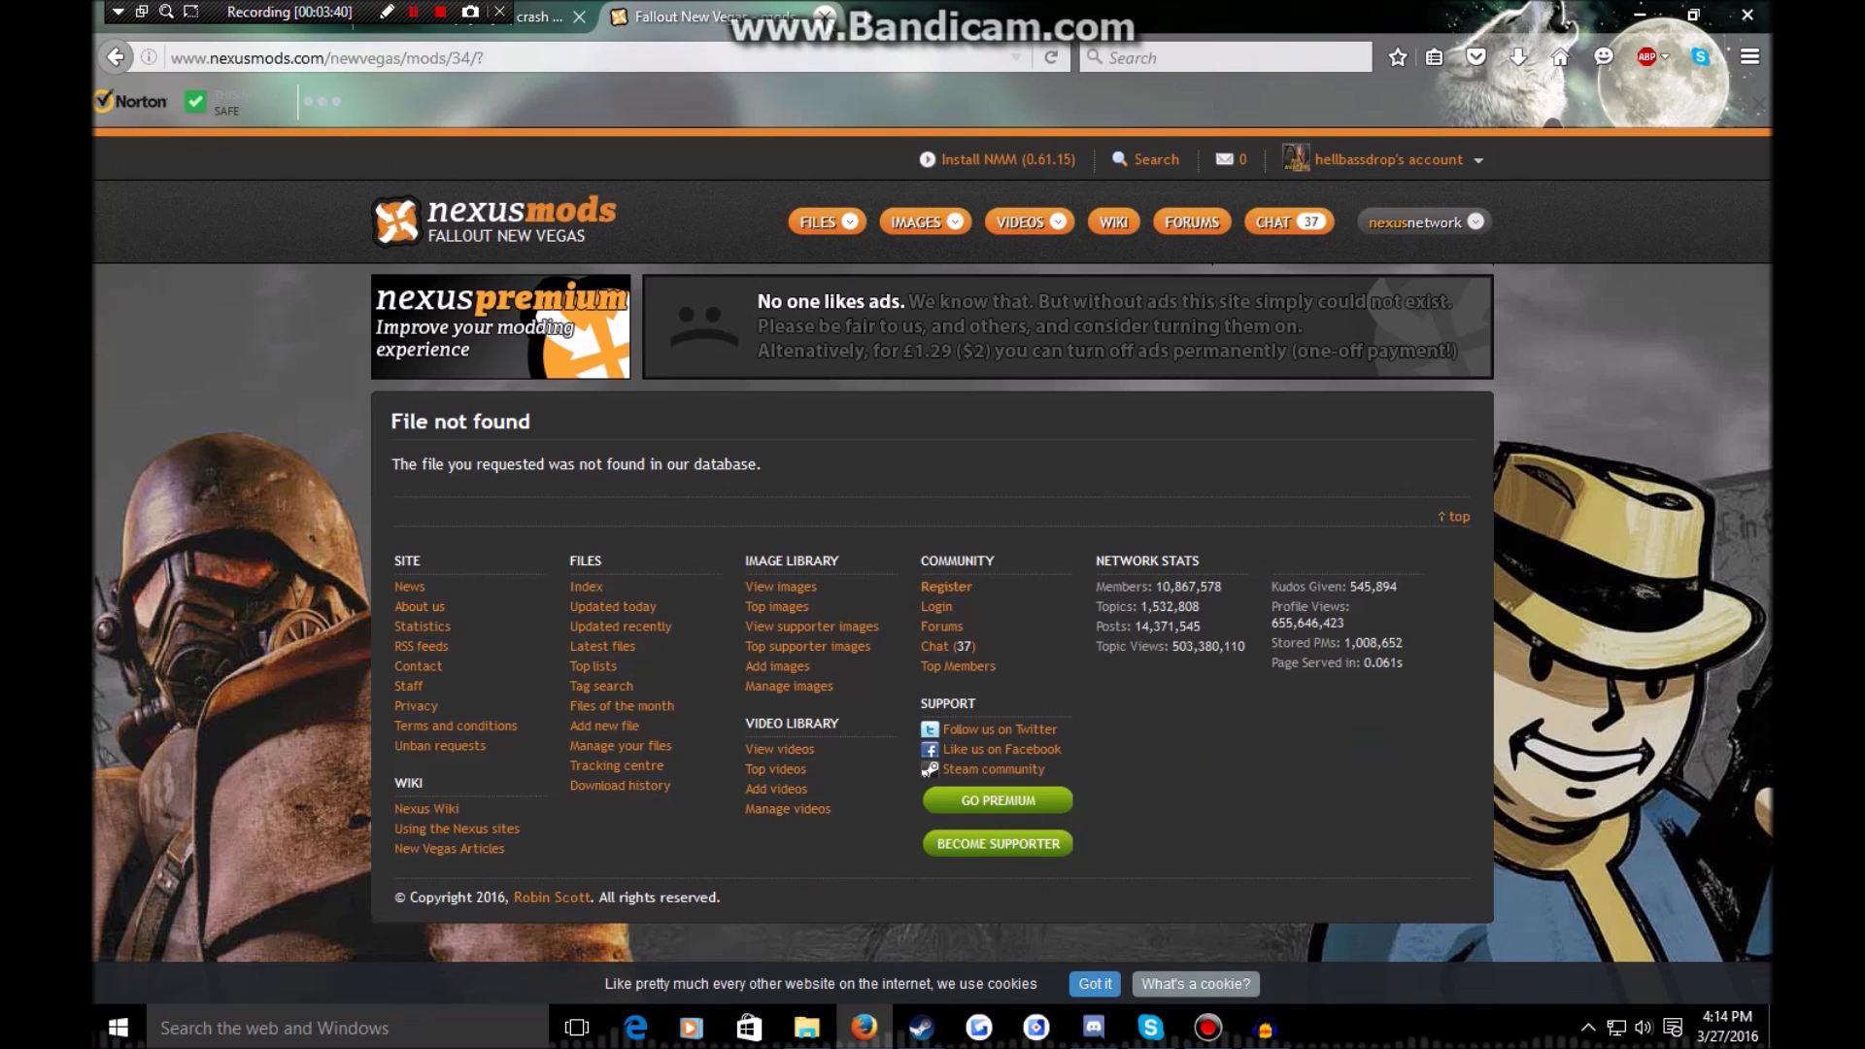
{"action": "left_click", "coordinate": [825, 17]}
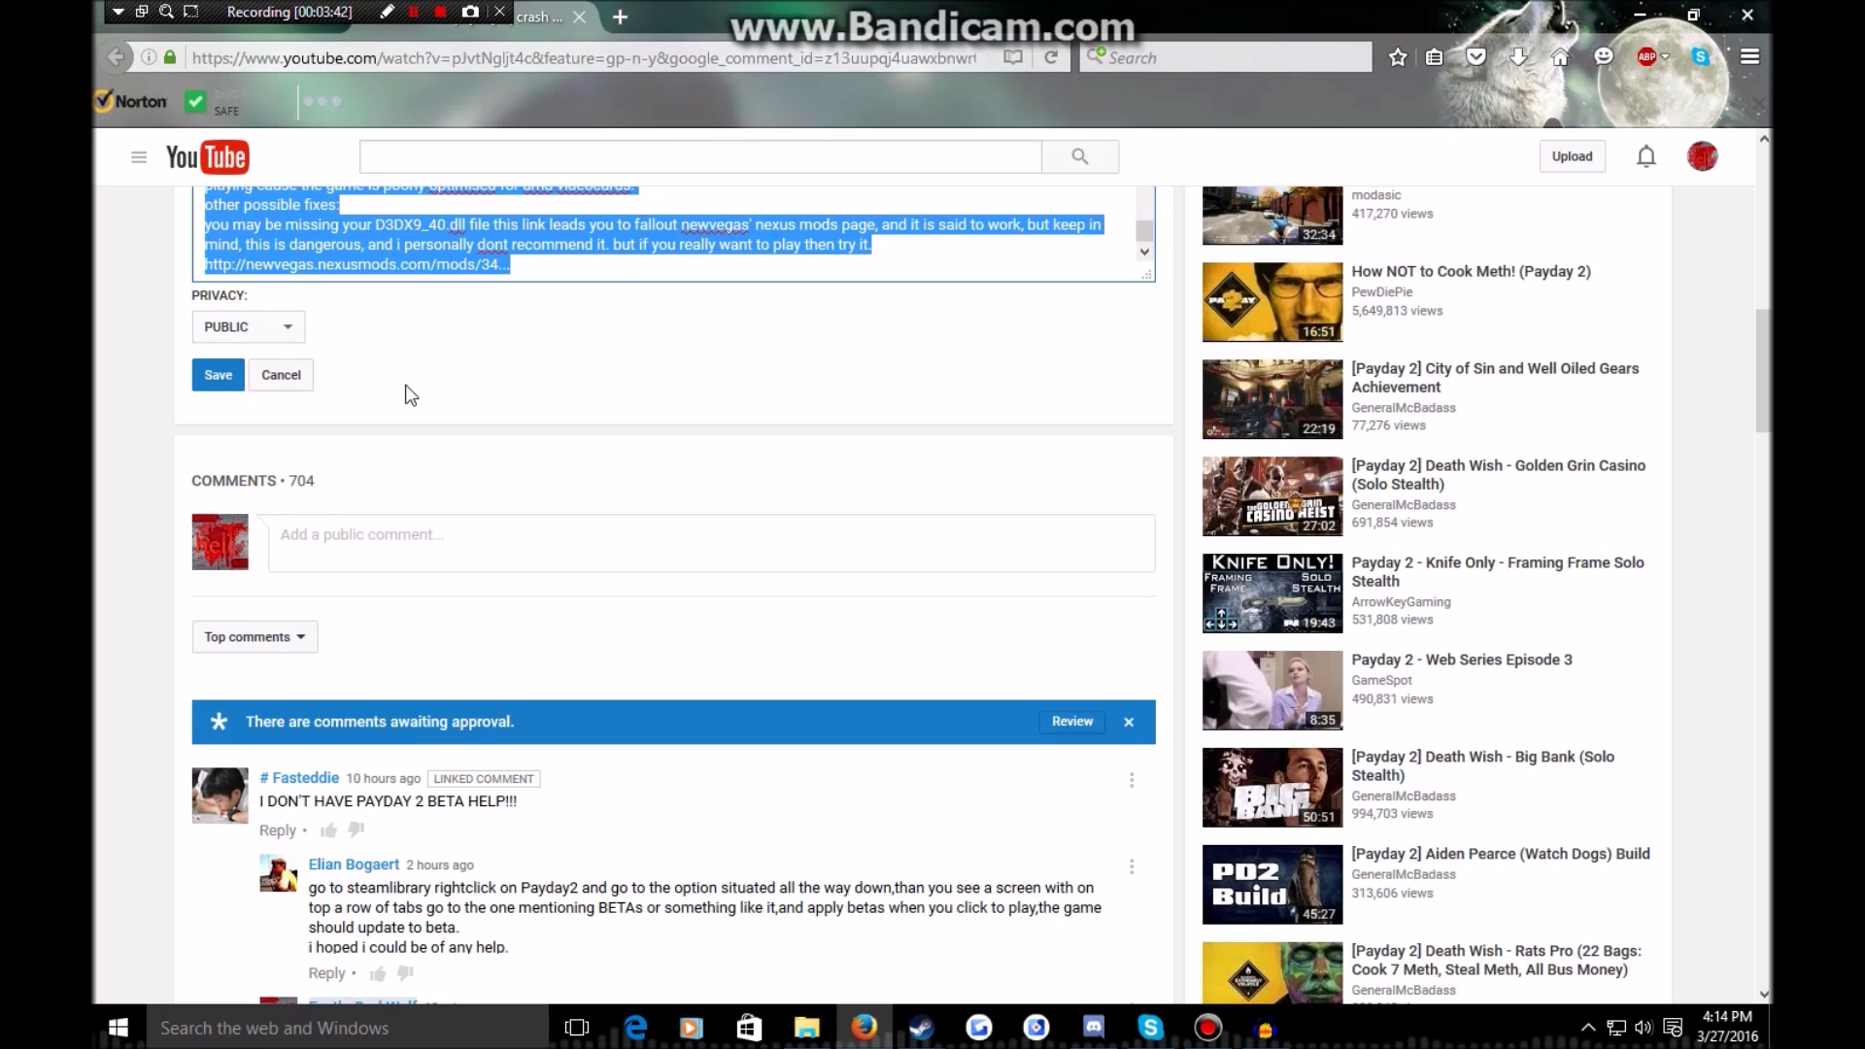
- Cancel the description editor and close Firefox, bringing up the close-2-tabs confirmation
{"action": "left_click", "coordinate": [301, 384]}
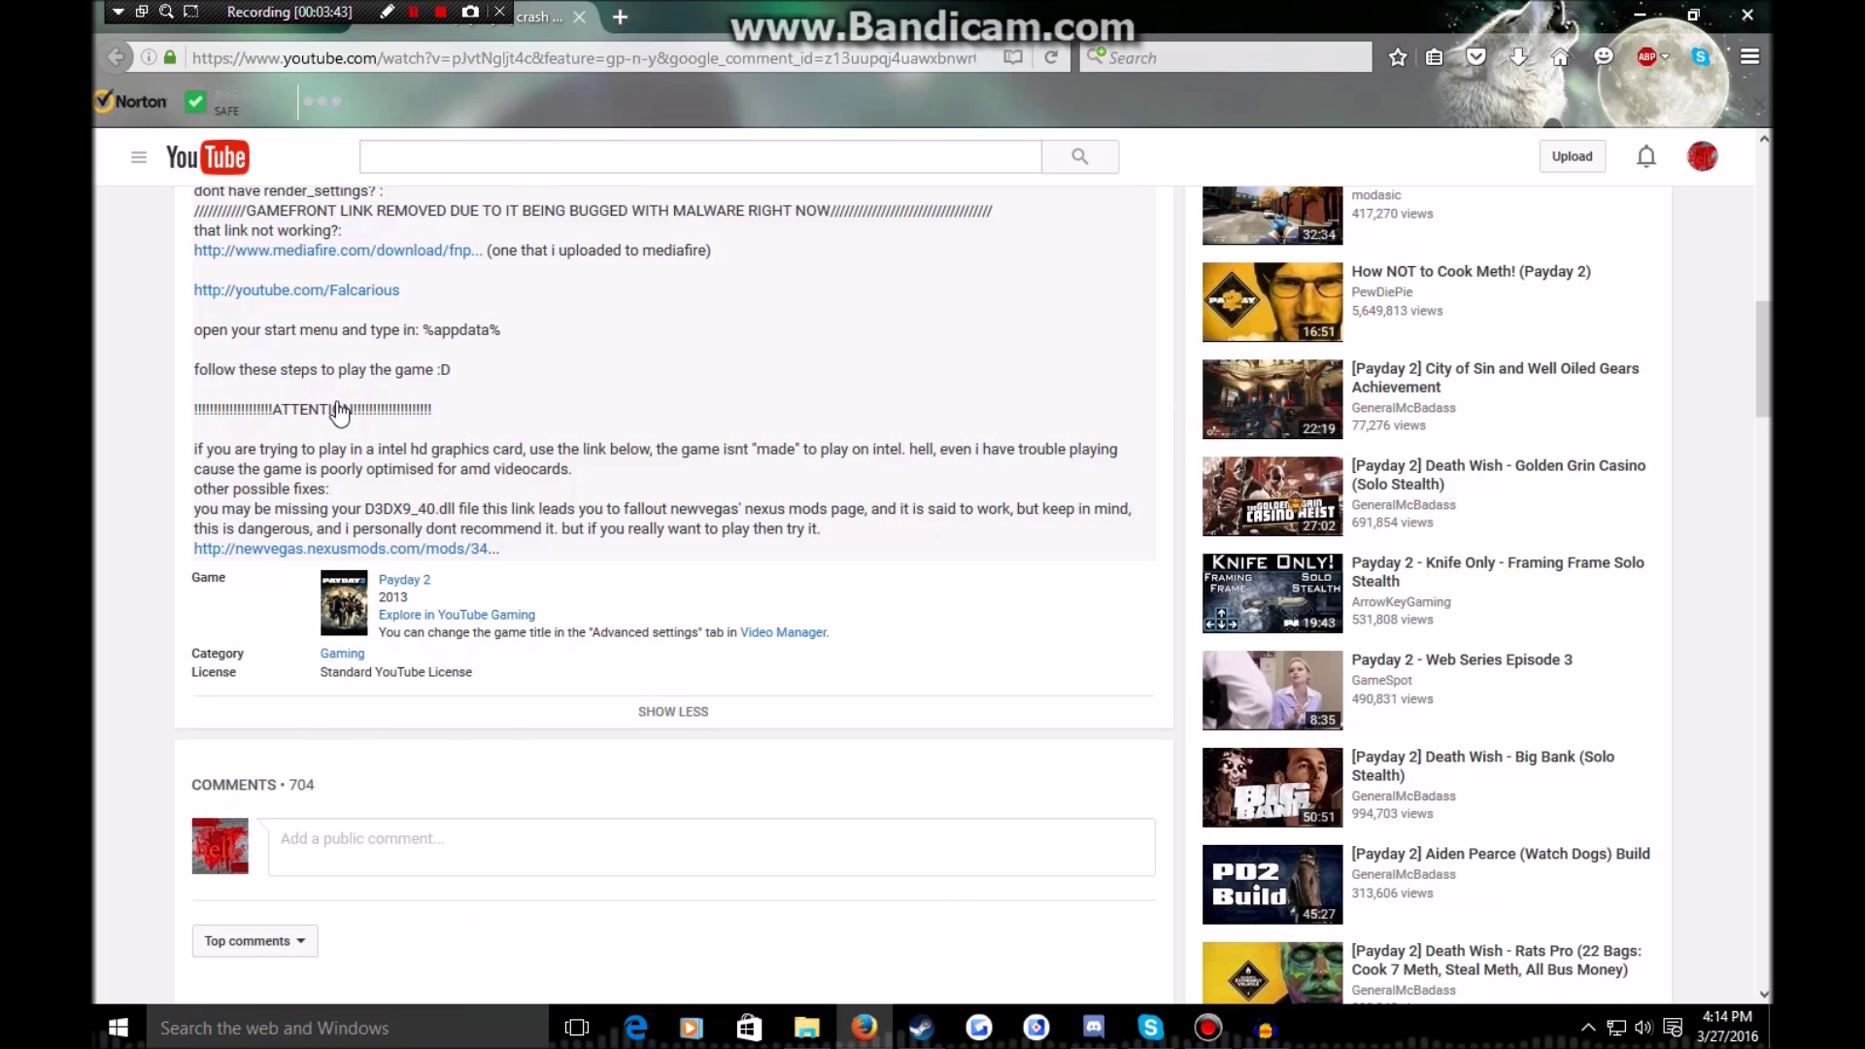
{"action": "scroll", "coordinate": [865, 594], "scroll_direction": "up", "scroll_amount": 10}
{"action": "scroll", "coordinate": [867, 594], "scroll_direction": "up", "scroll_amount": 1}
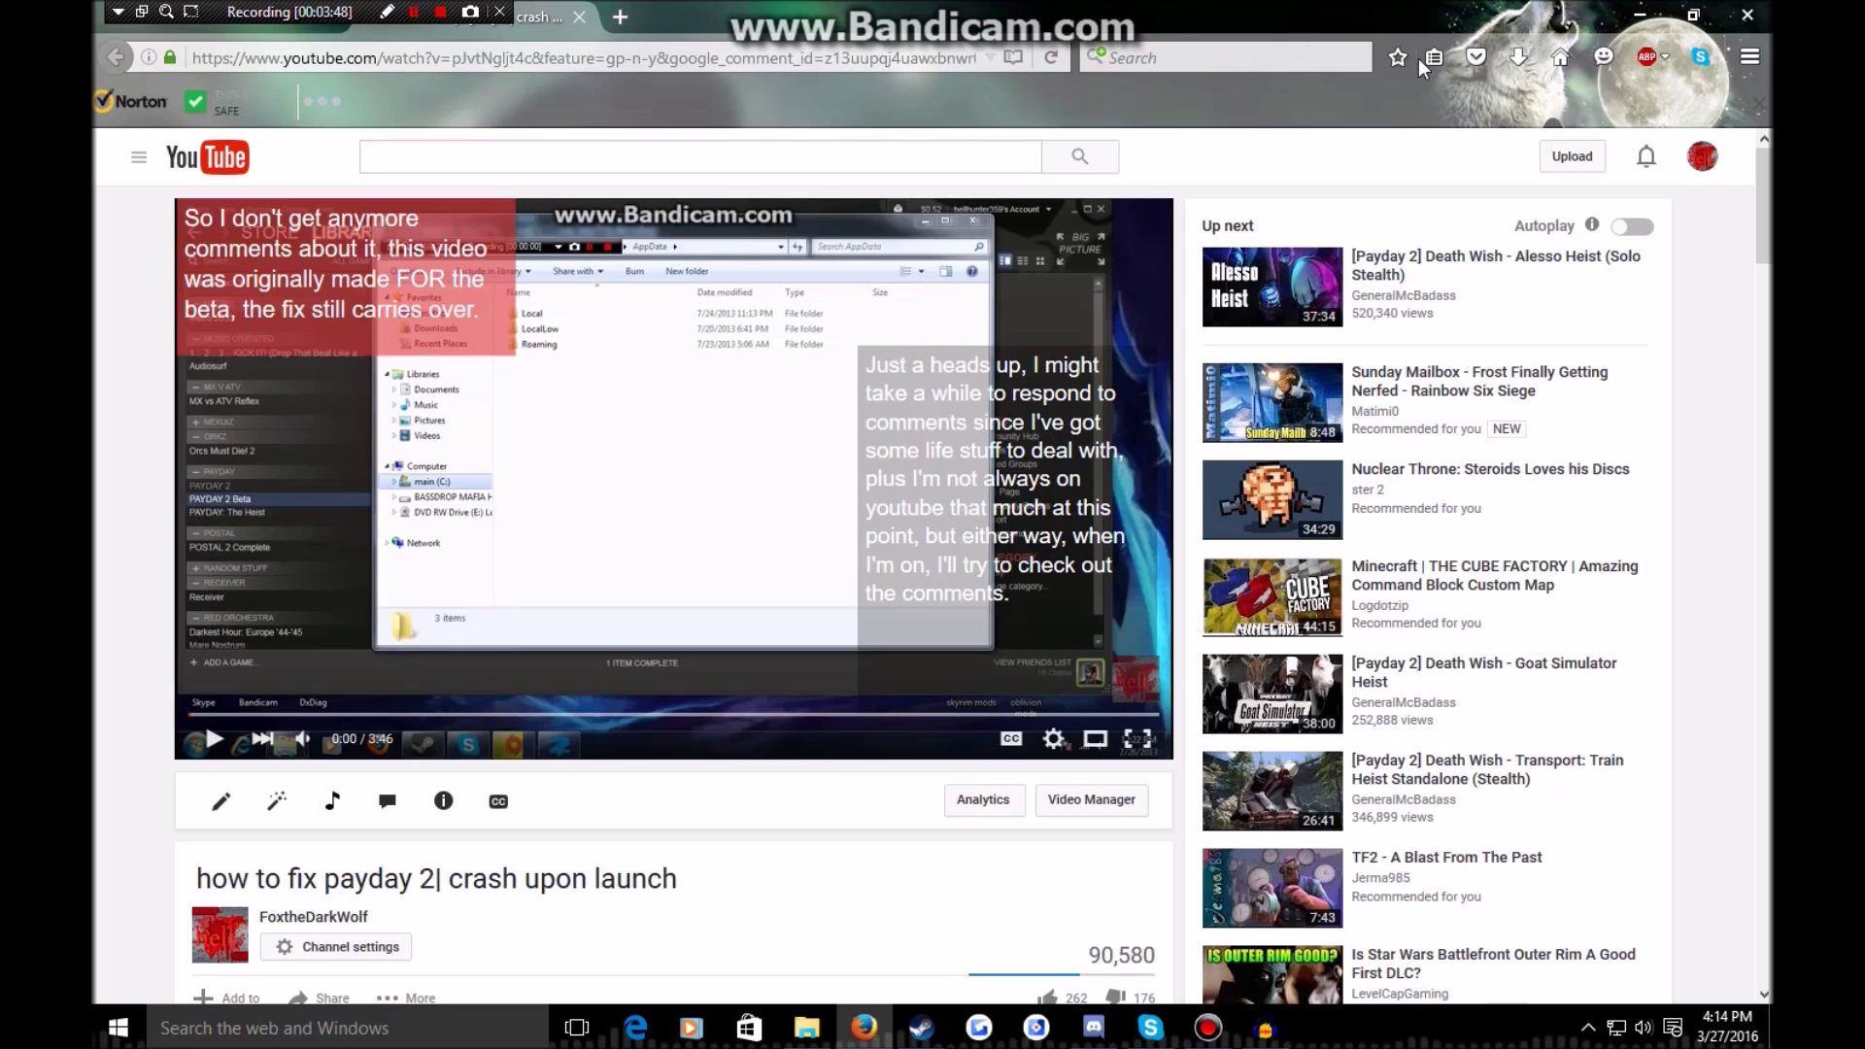
{"action": "left_click", "coordinate": [1747, 15]}
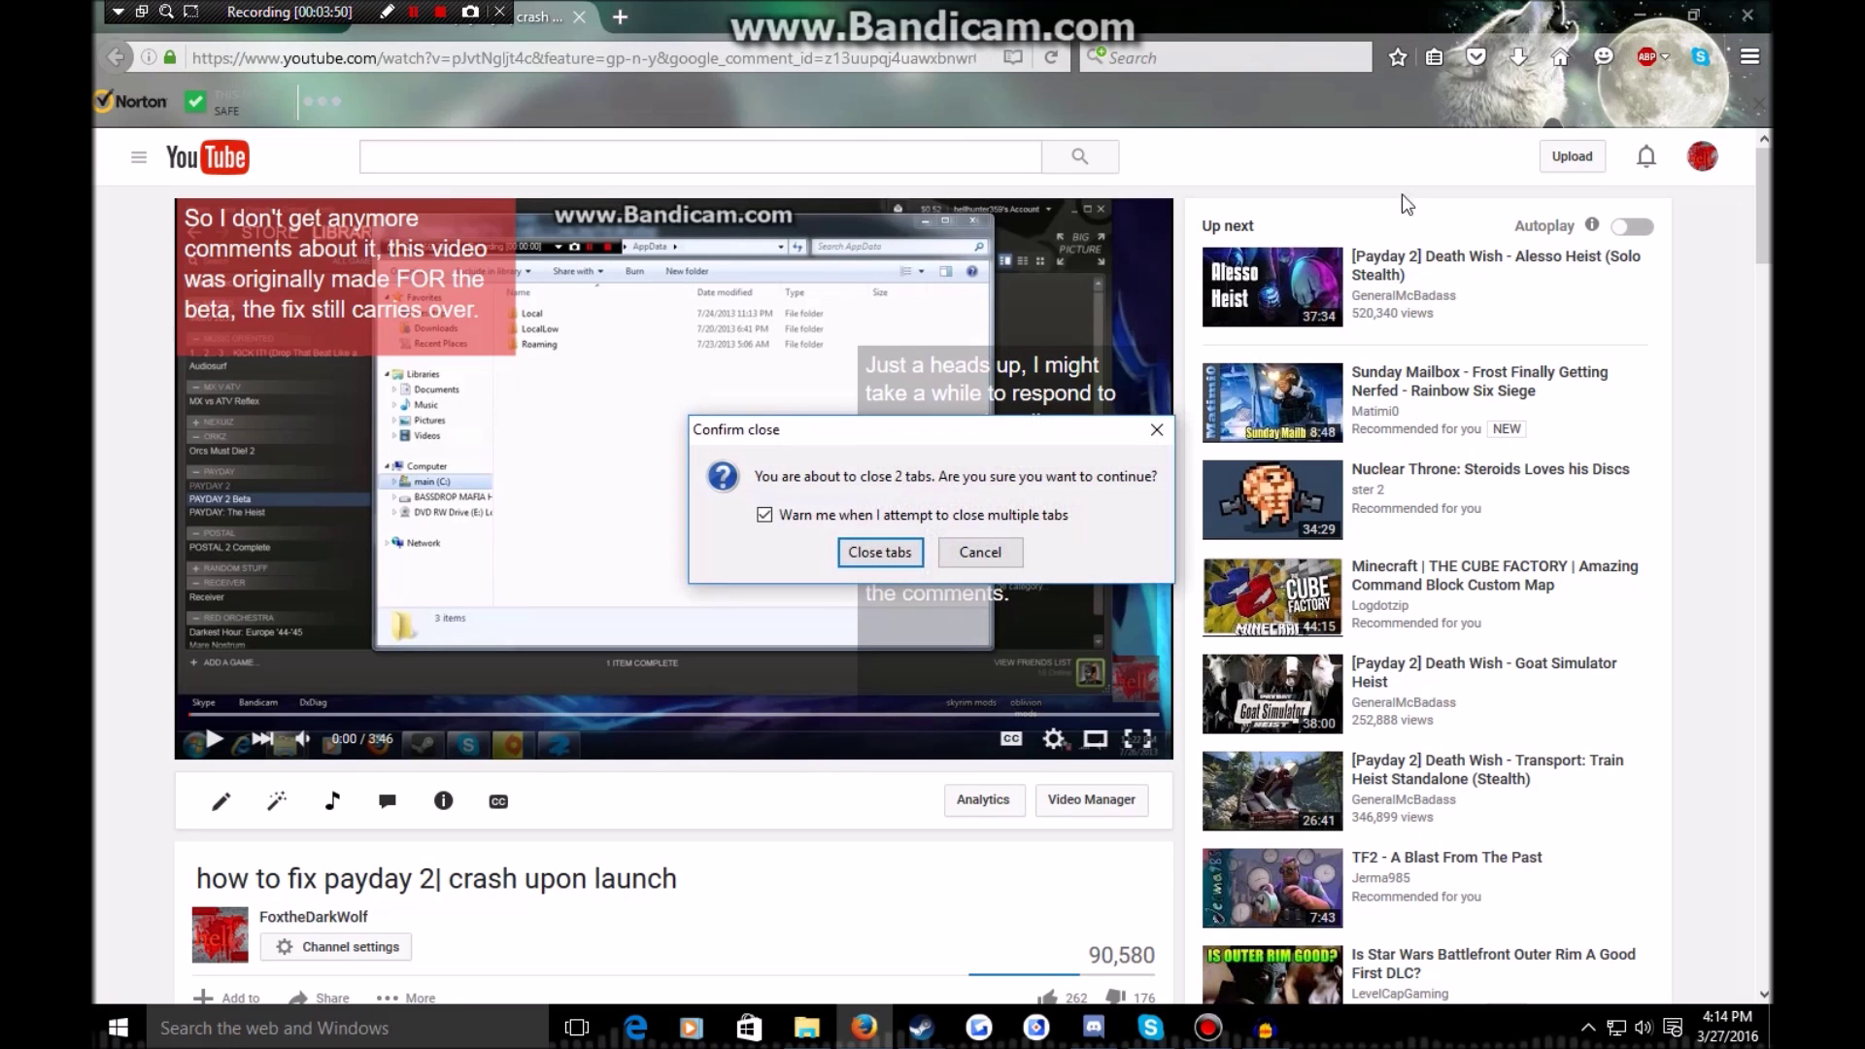